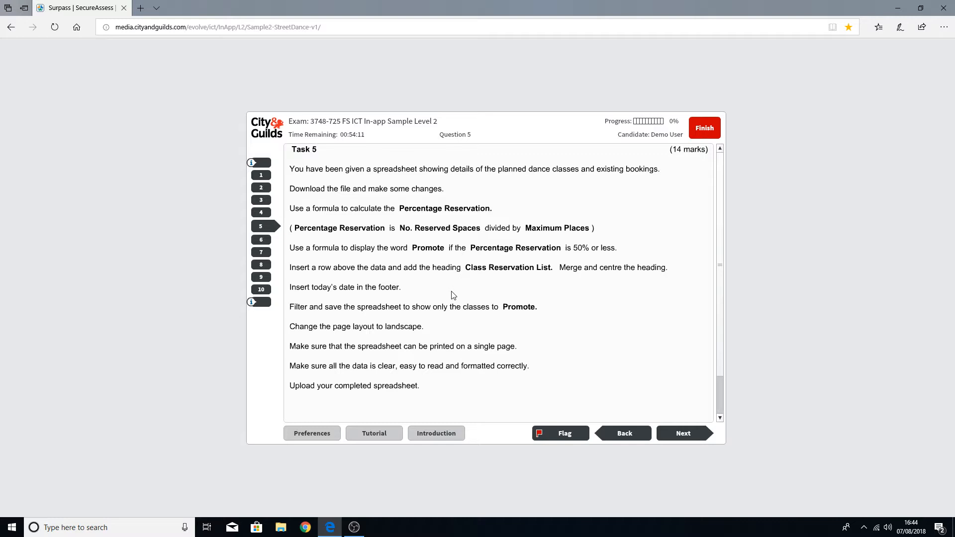
- Create a folder named Task 5 inside the sample 2 mock folder on the desktop, and close the folder window
scroll(453, 296, down, 1)
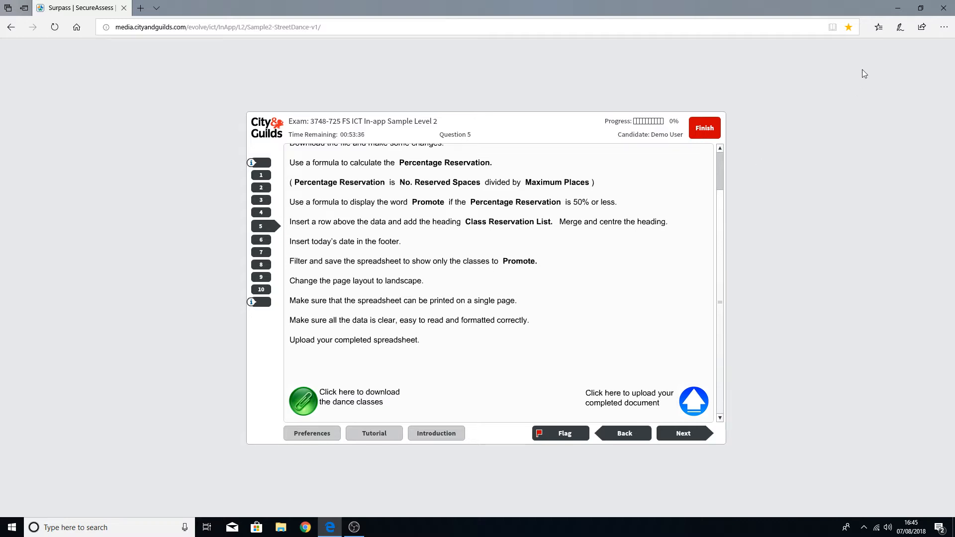
click(906, 8)
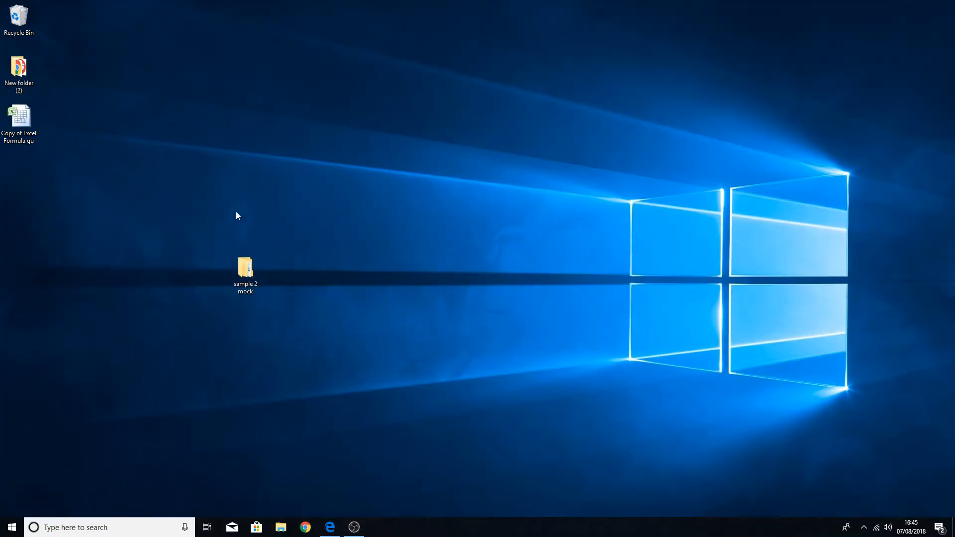
double_click(248, 271)
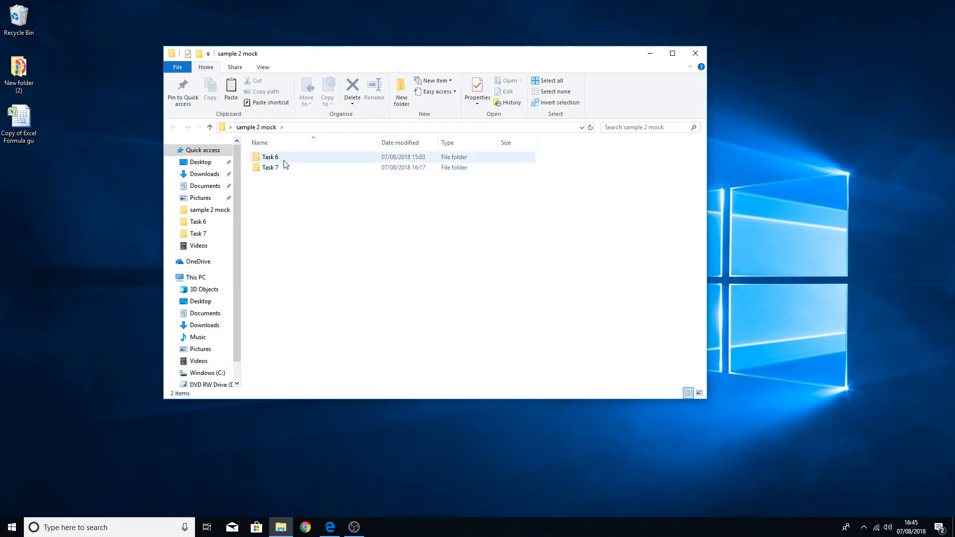
right_click(277, 215)
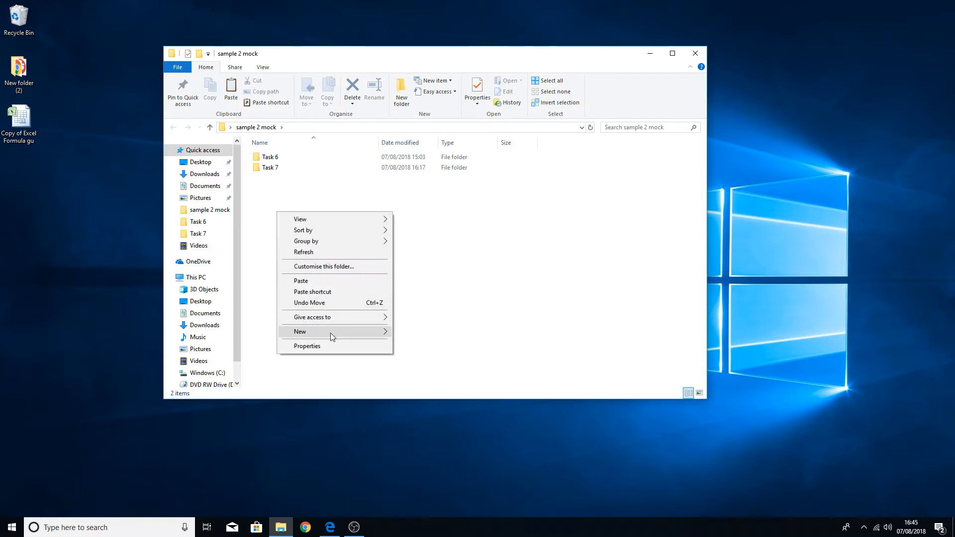
mouse_move(330, 332)
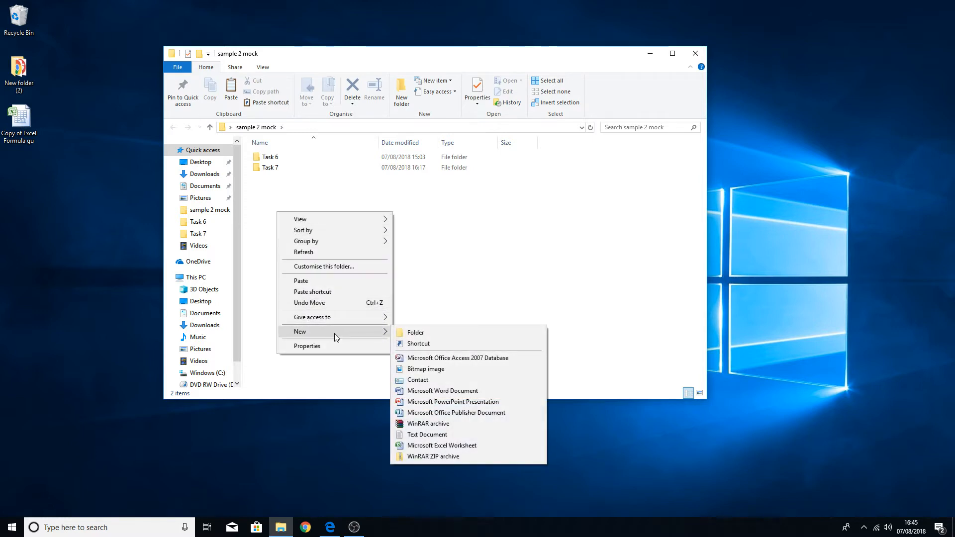
click(419, 333)
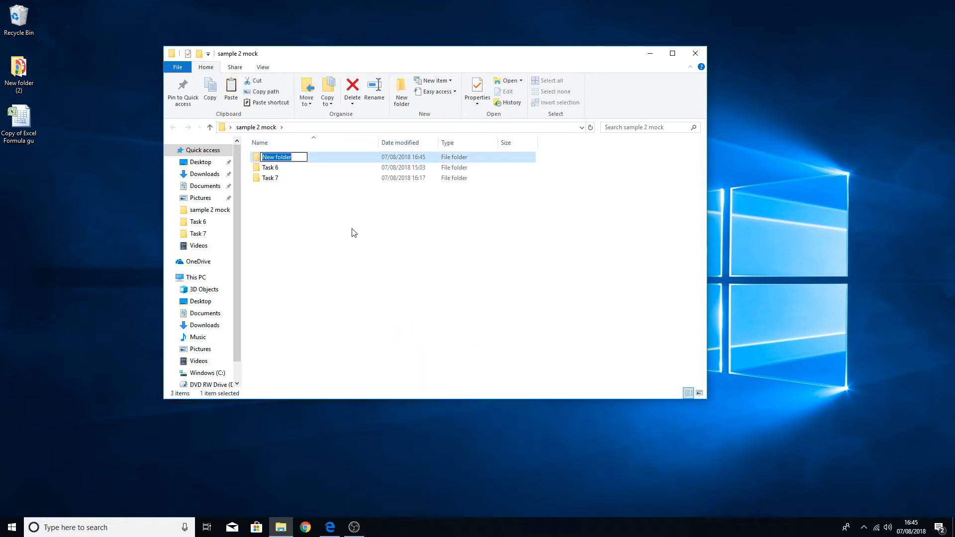
text(Task 5)
key(Return)
click(341, 238)
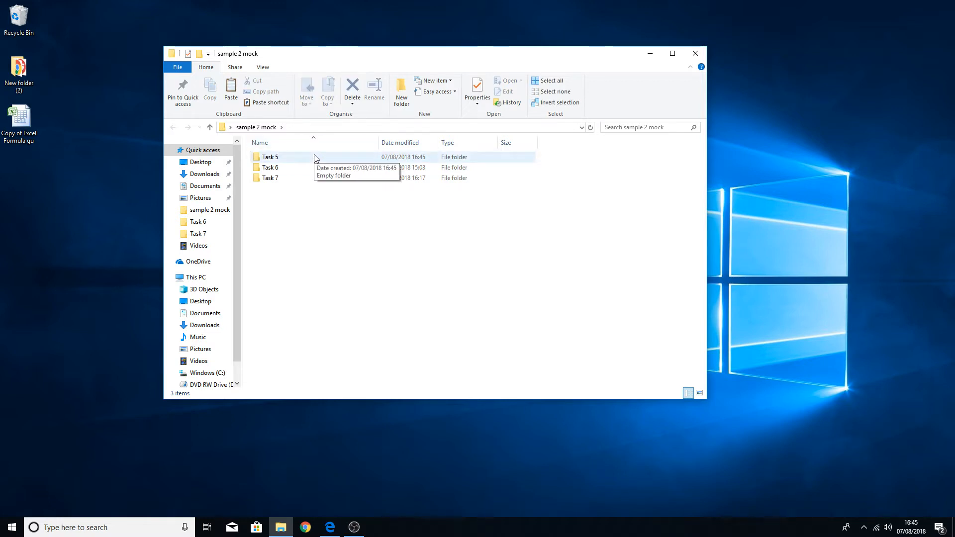
click(698, 55)
- Return to the exam page in Edge, download the dance classes spreadsheet into the Task 5 folder as Dance Classes, and open it in Excel
click(330, 527)
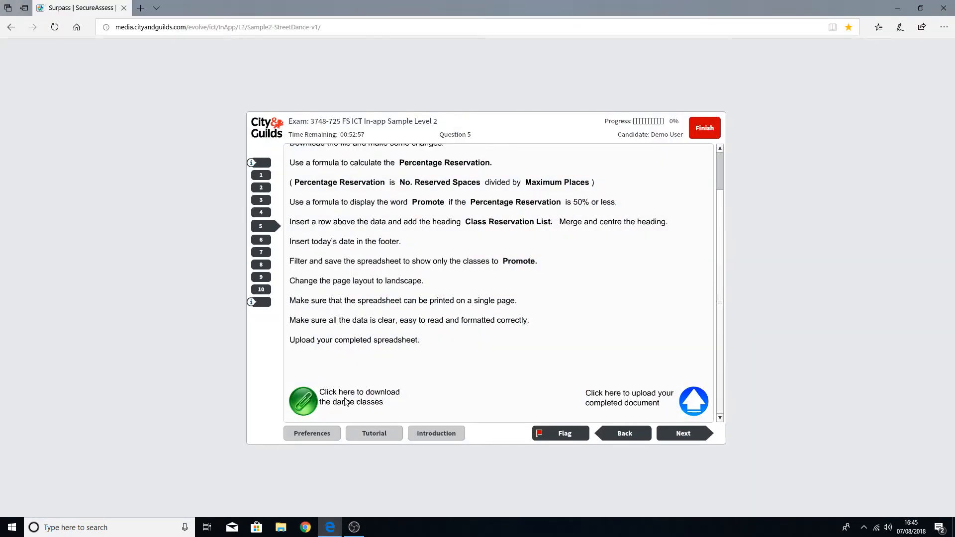
click(305, 402)
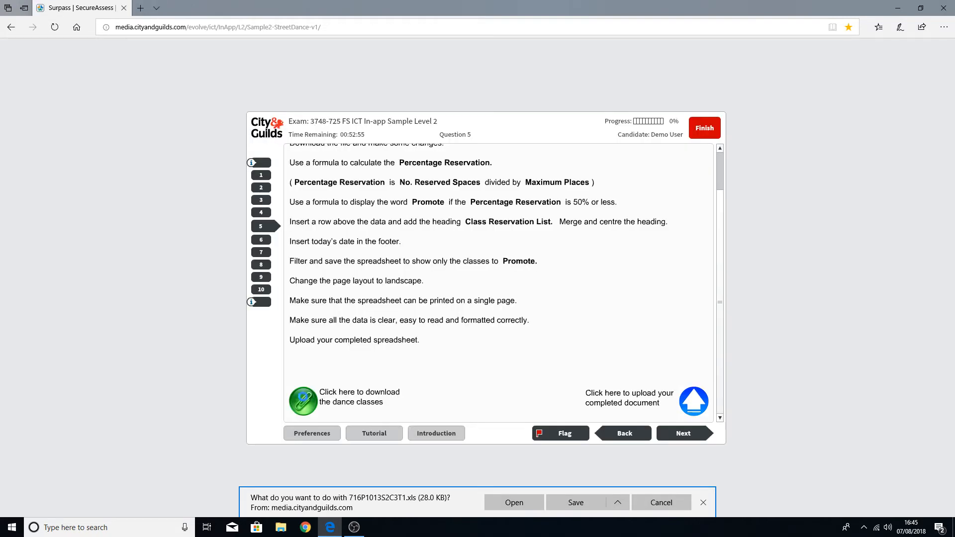
click(614, 502)
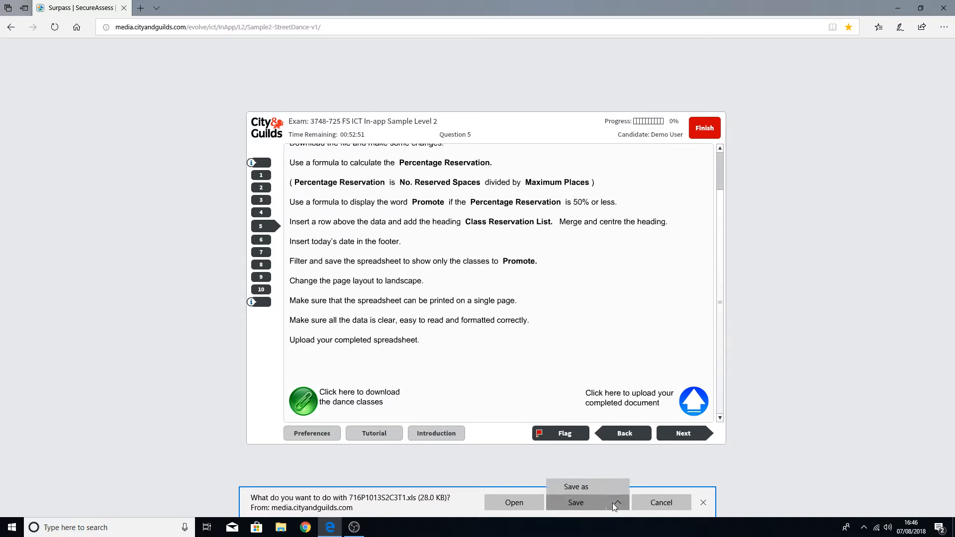
click(585, 487)
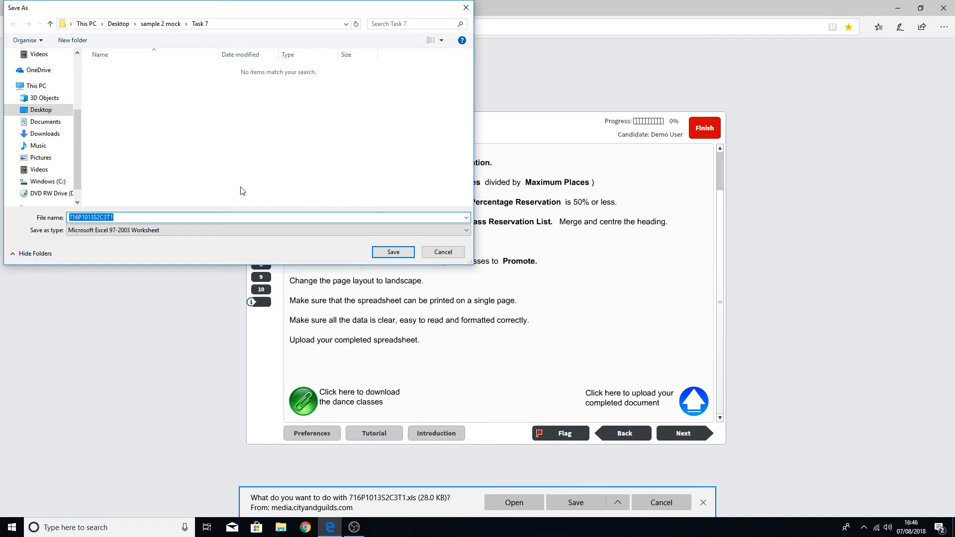
click(51, 114)
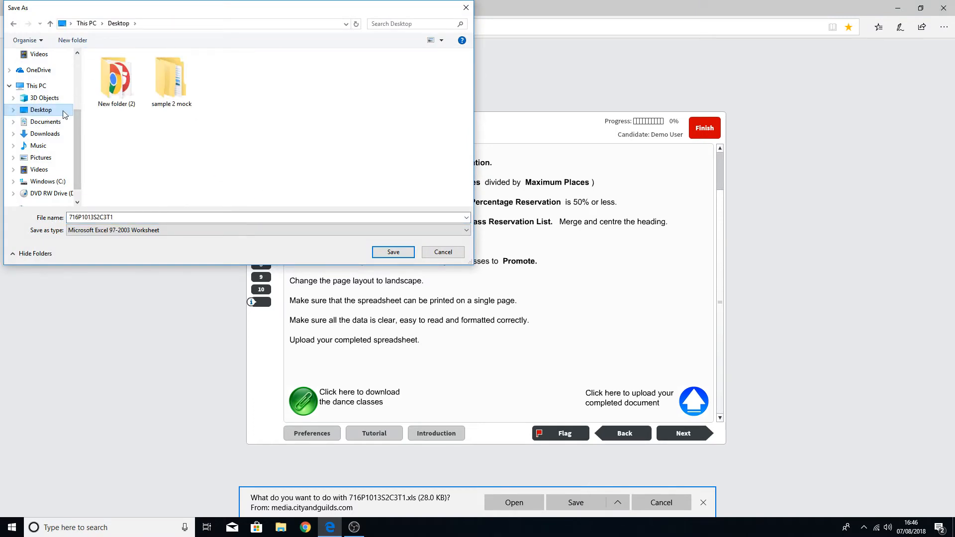
click(184, 80)
double_click(184, 80)
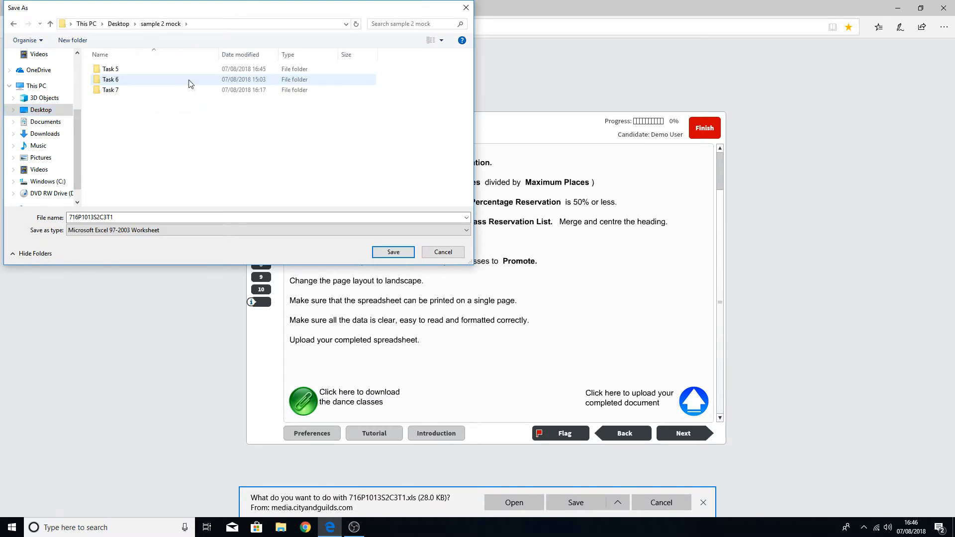
double_click(111, 69)
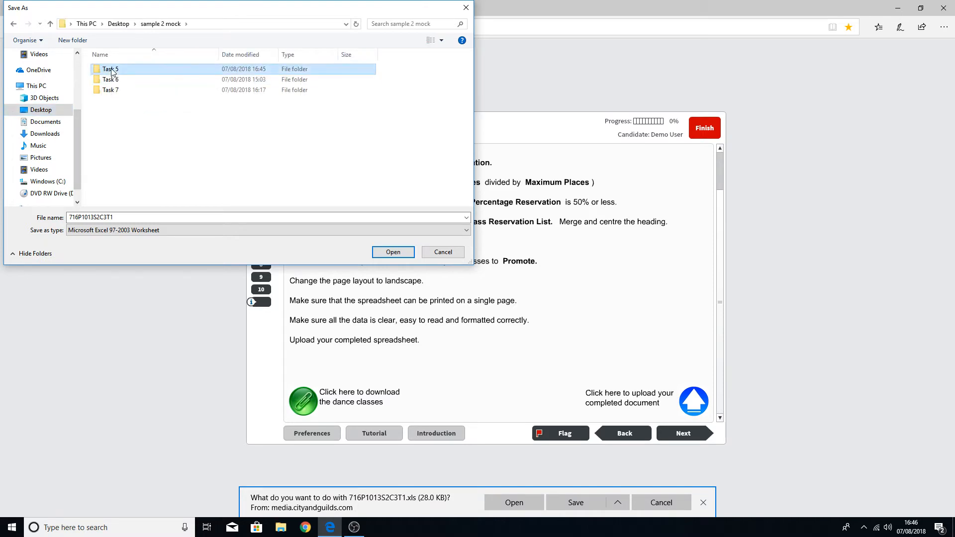
double_click(132, 219)
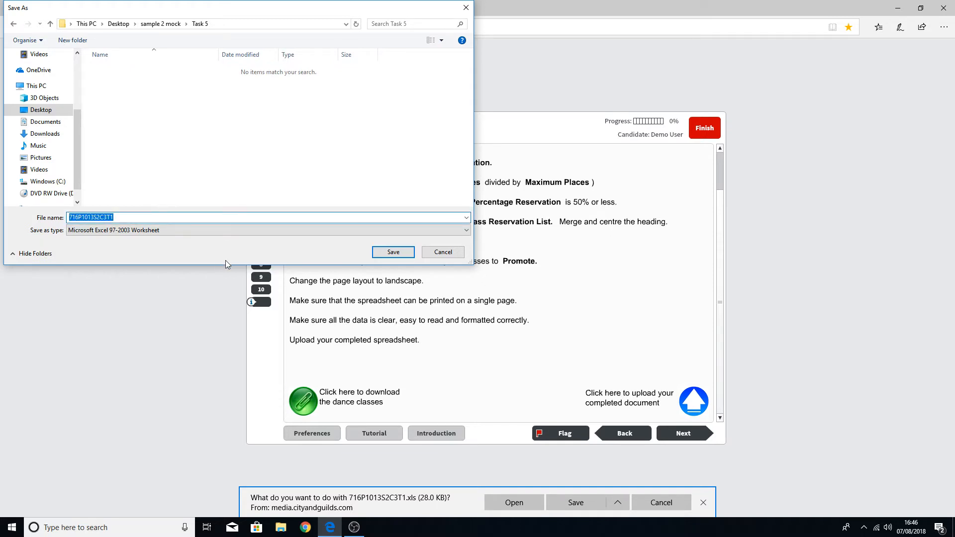
text(Dance Classes)
click(395, 253)
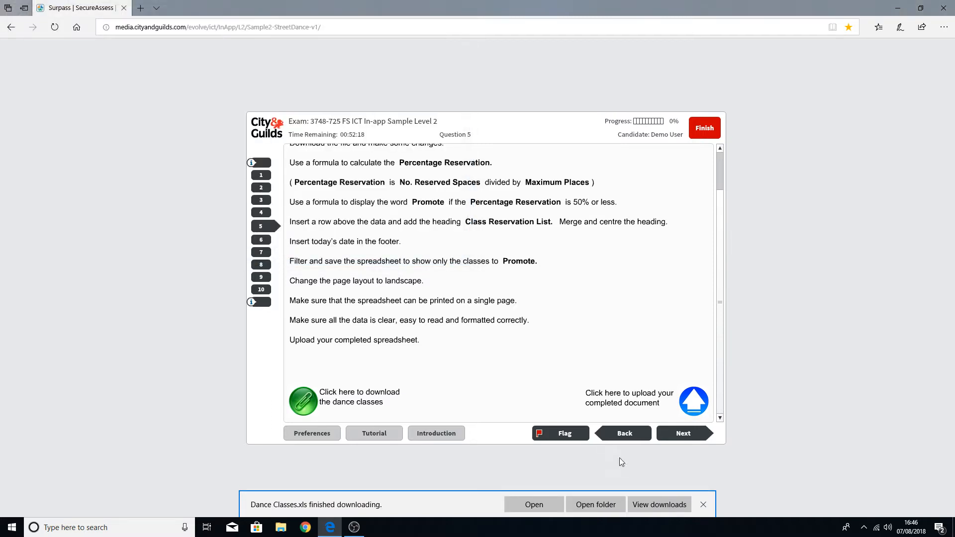
click(534, 505)
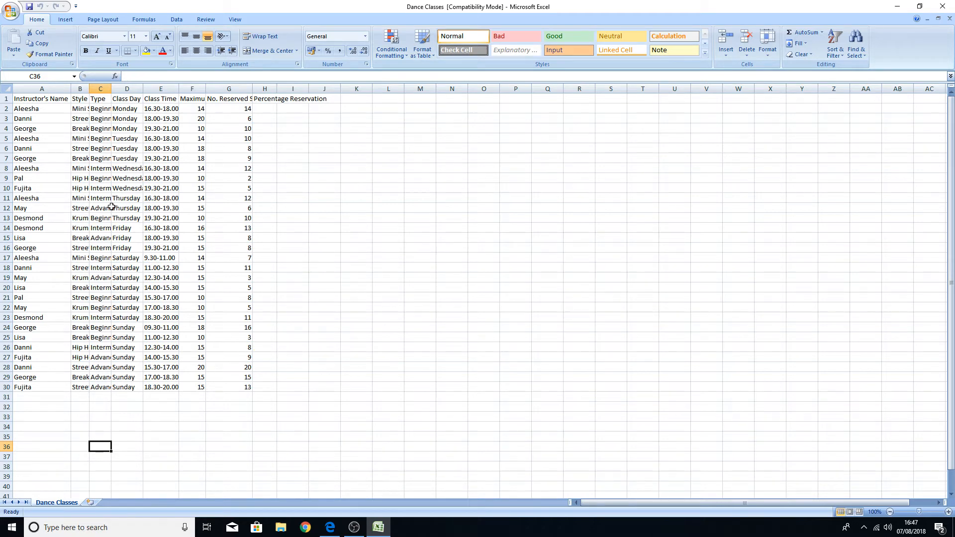
- Examine the cut-off Style entries and the reservation column headings, and check them against the Percentage Reservation definition in the Task 5 instructions
click(79, 259)
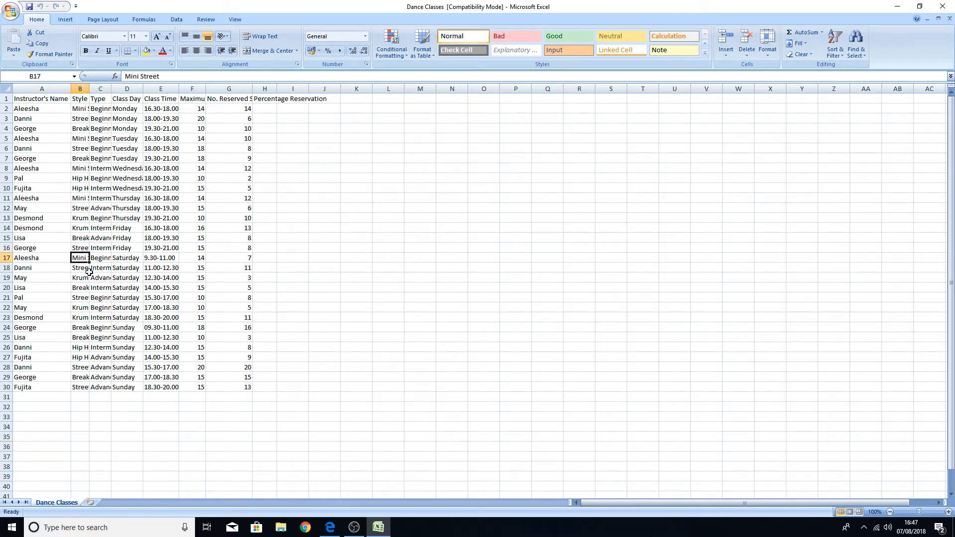
click(83, 216)
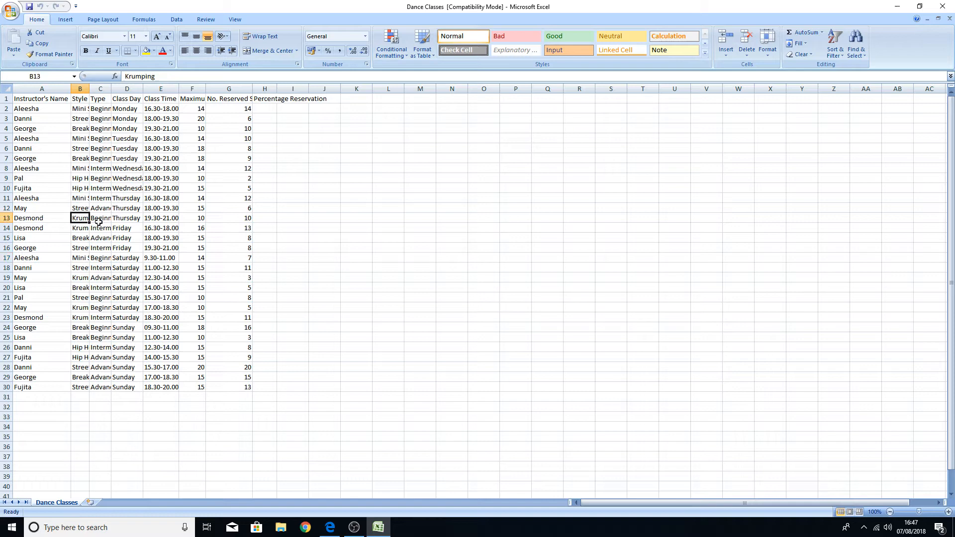
click(78, 185)
click(83, 147)
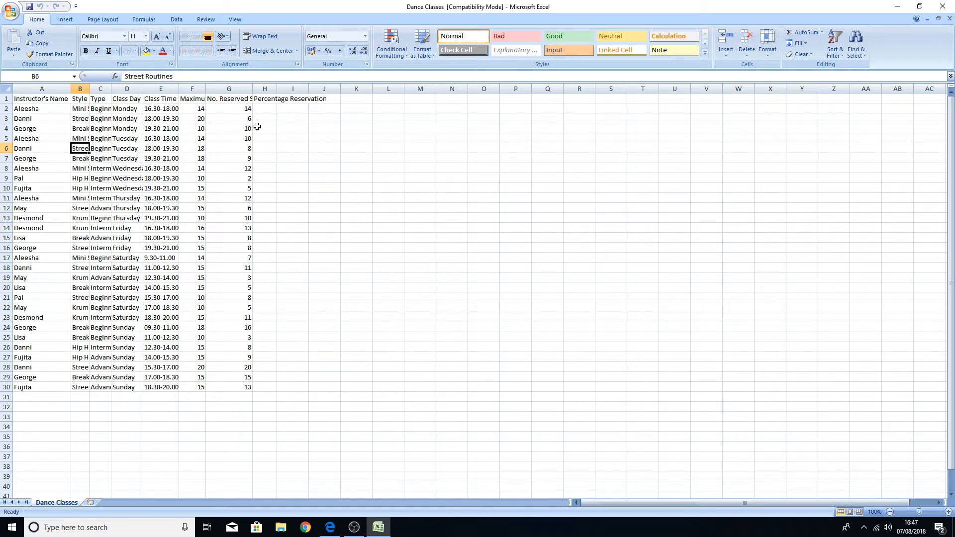
click(260, 99)
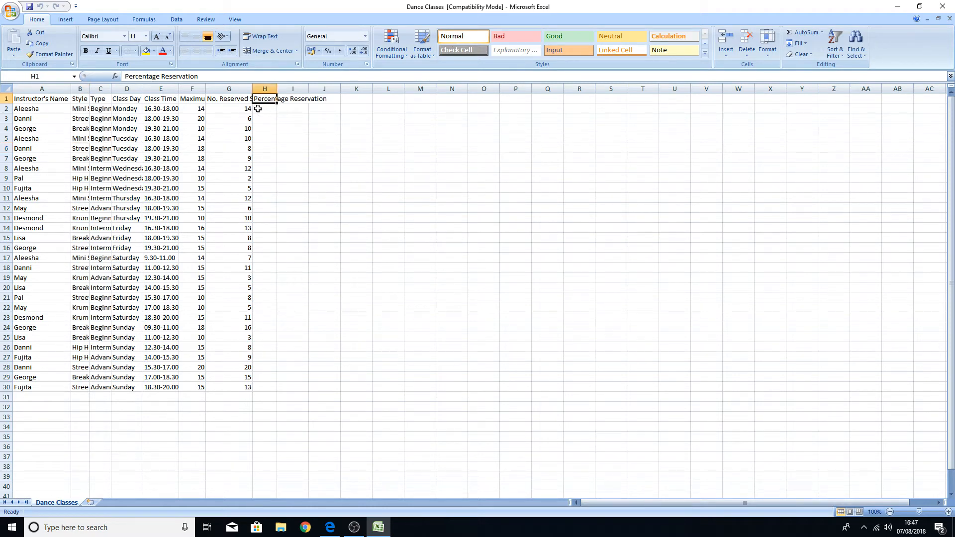
click(199, 101)
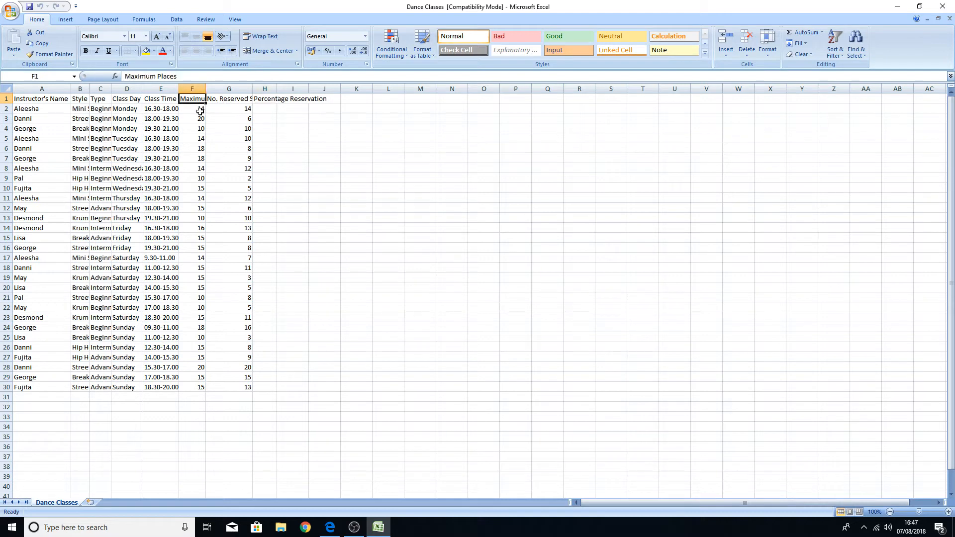
click(230, 99)
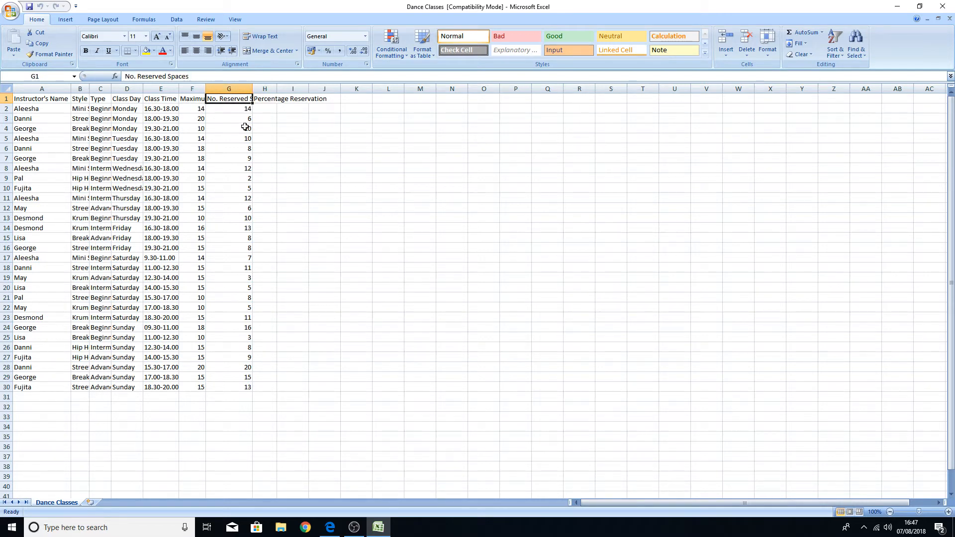
click(330, 527)
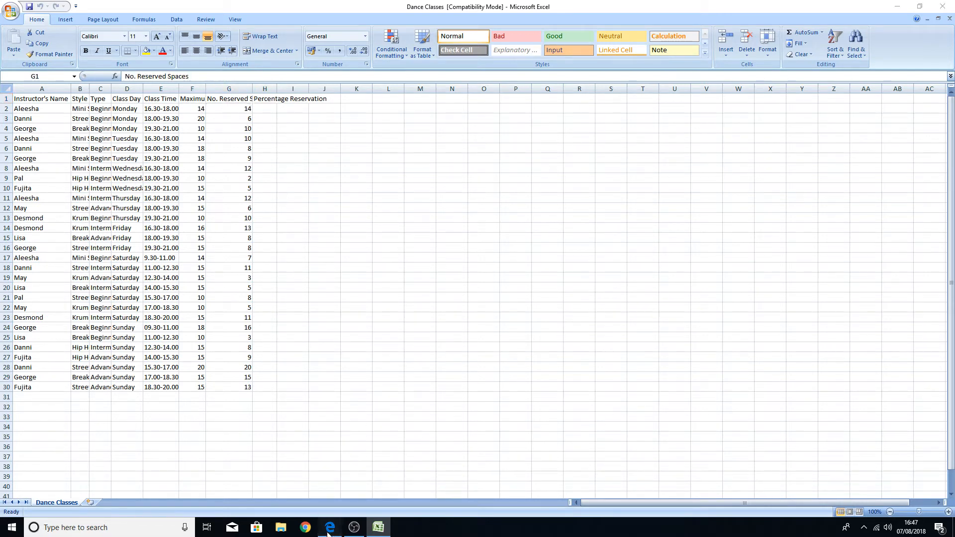
scroll(445, 312, up, 1)
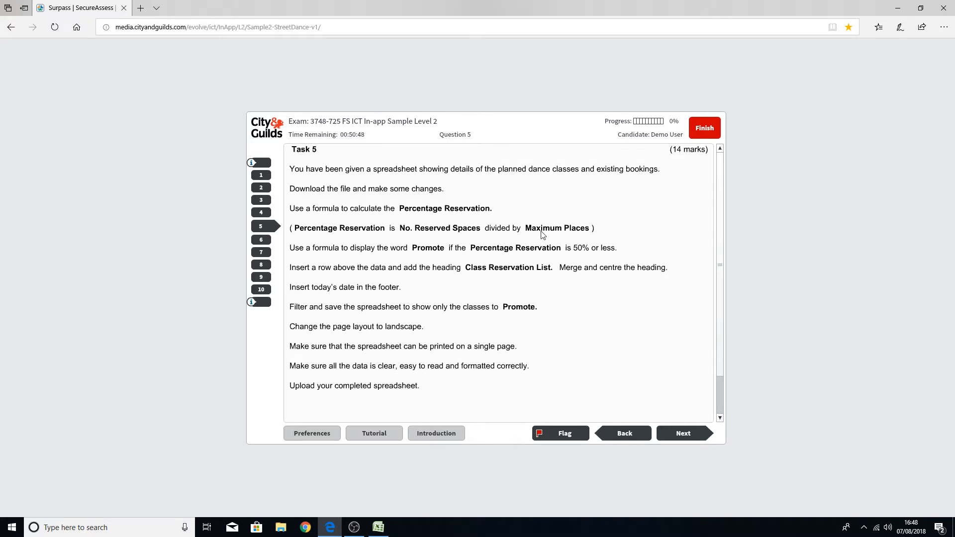
click(378, 529)
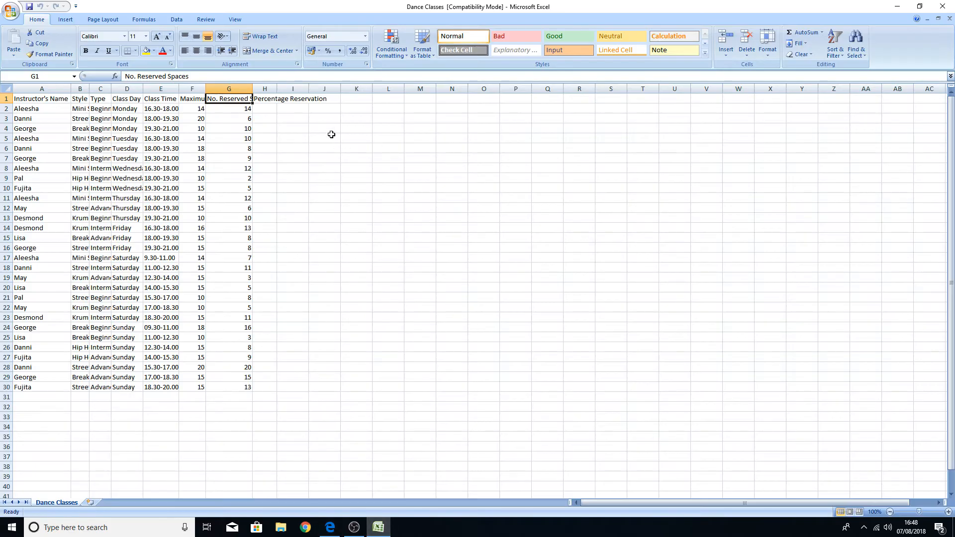
- Calculate the Percentage Reservation in H2 with =SUM(G2/F2) and fill the formula down to H30
click(268, 108)
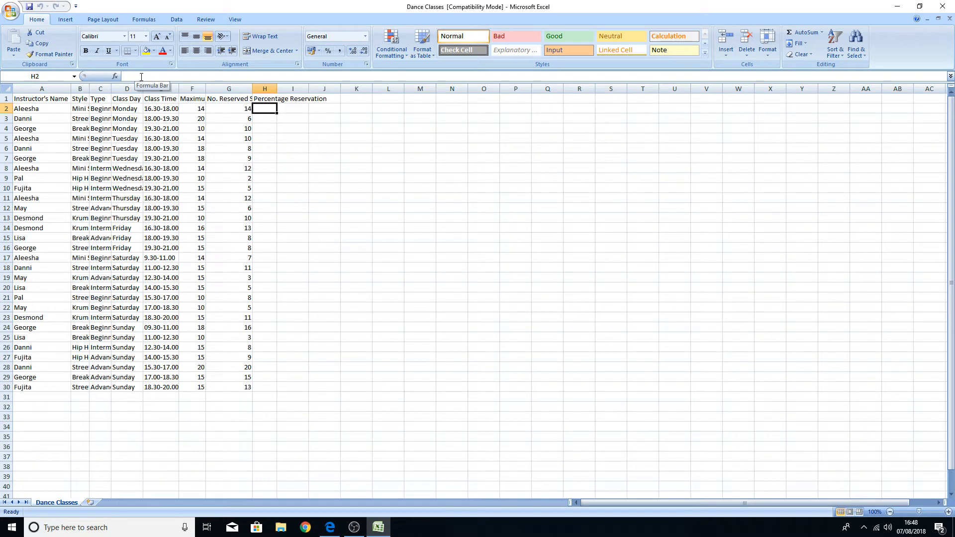
click(115, 77)
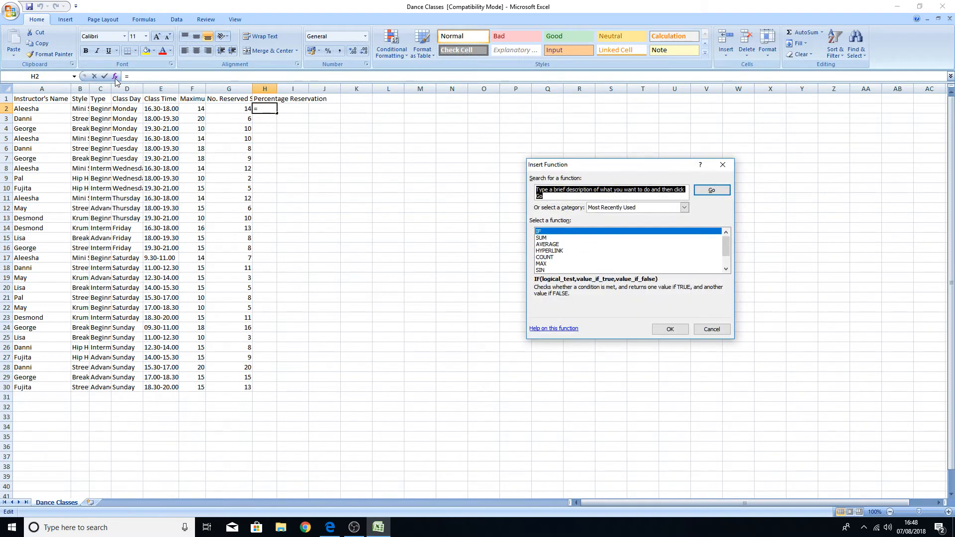
click(550, 239)
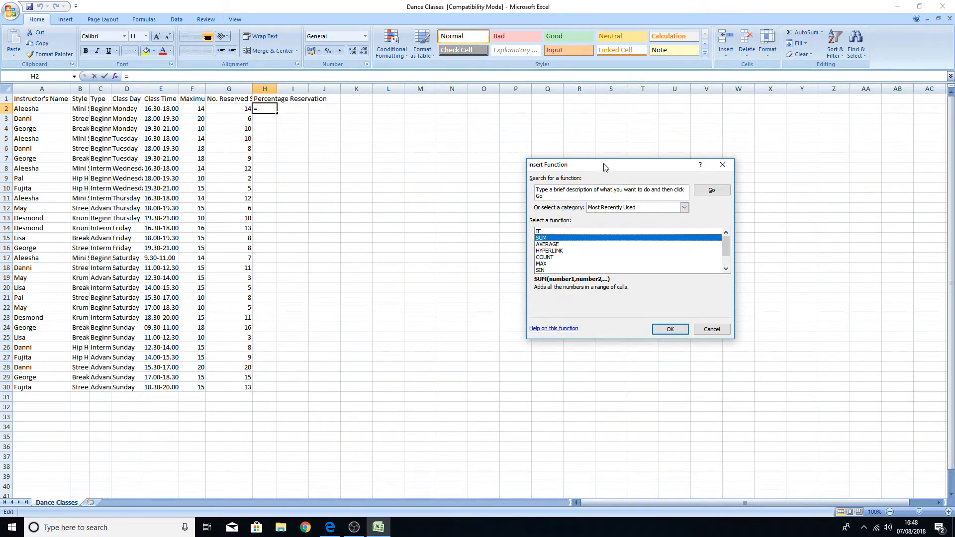
drag(600, 166, 448, 148)
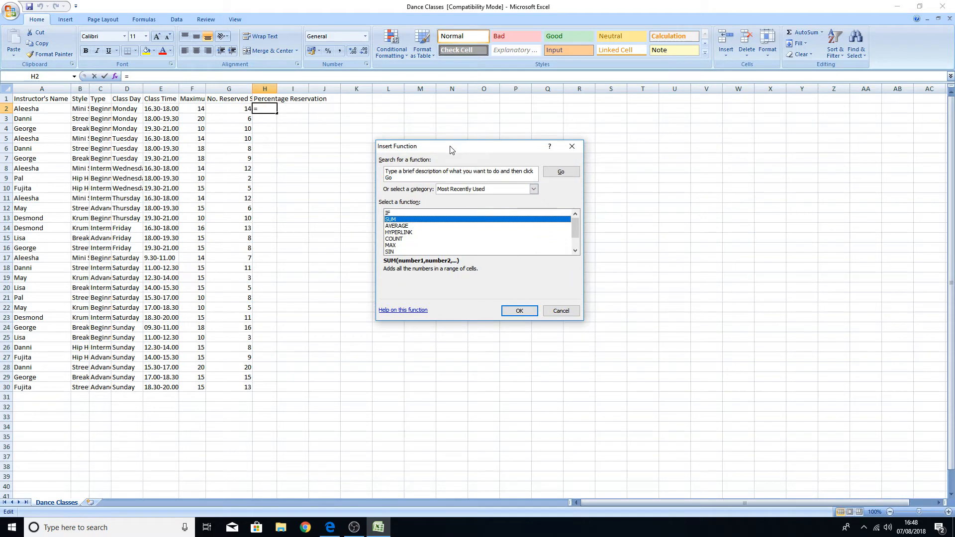
double_click(390, 220)
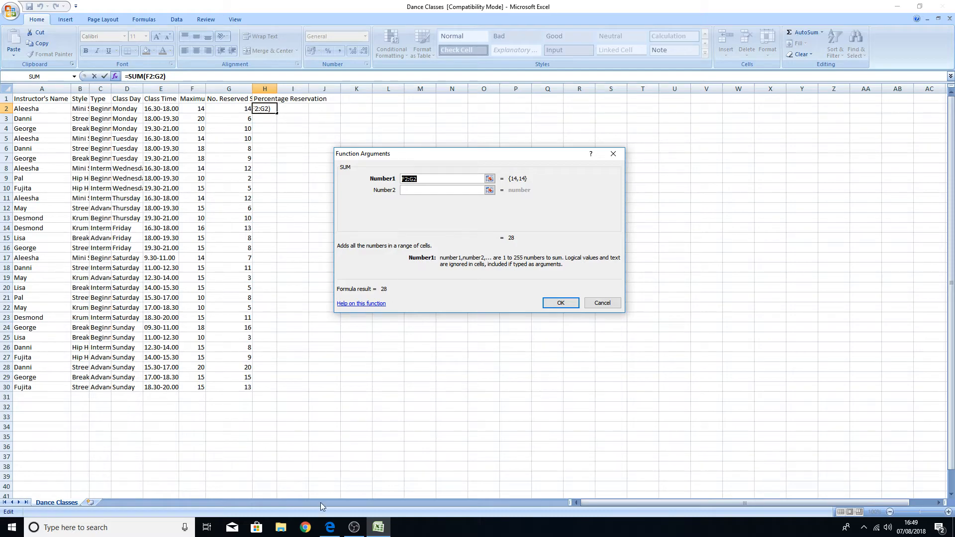
click(330, 527)
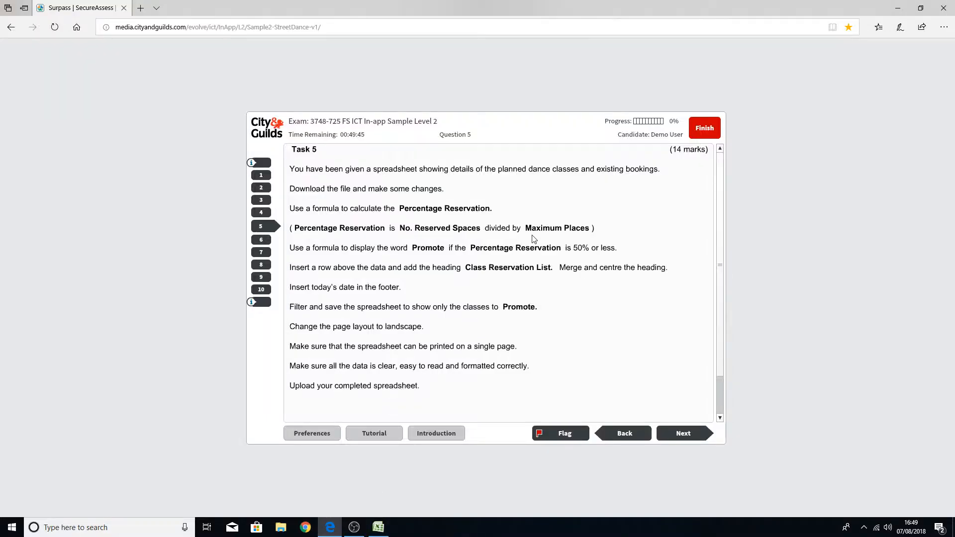
click(378, 527)
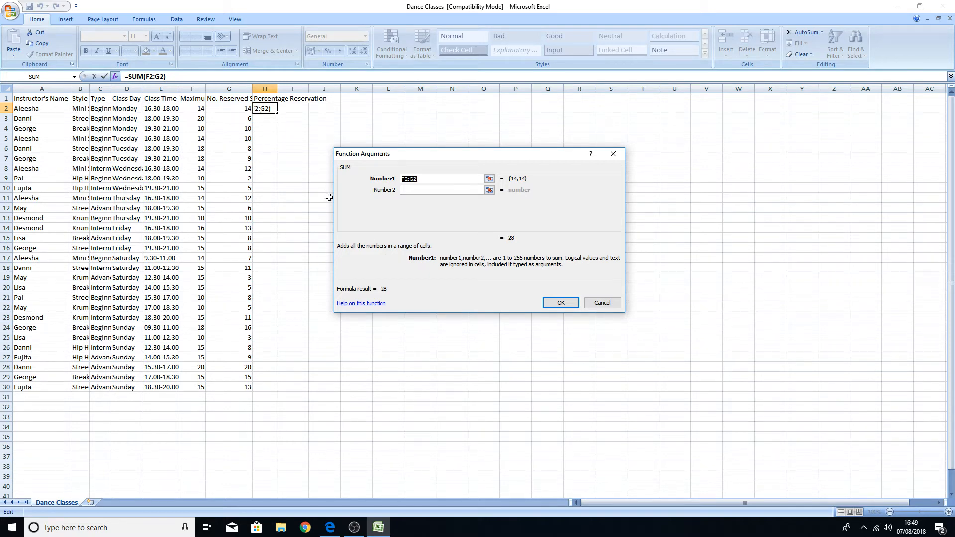
text(g2)
text(/f2)
click(560, 303)
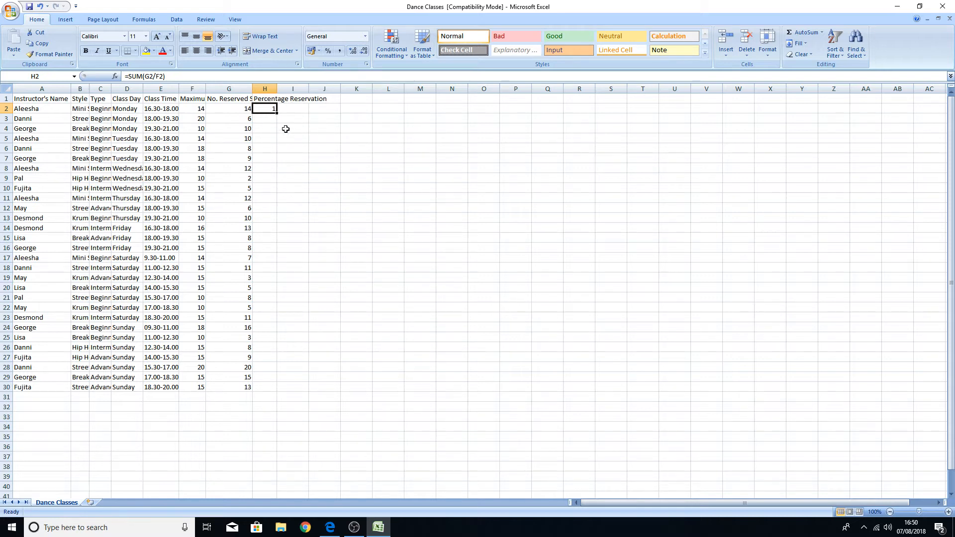
drag(278, 112, 280, 391)
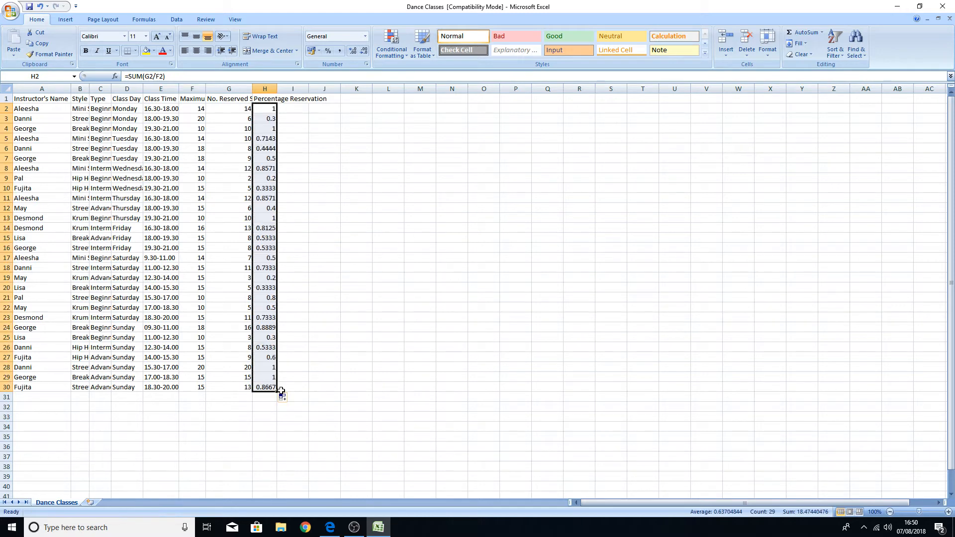
- Examine the copied Percentage Reservation formulas in several cells of column H to check their row references
click(269, 130)
click(262, 168)
click(257, 203)
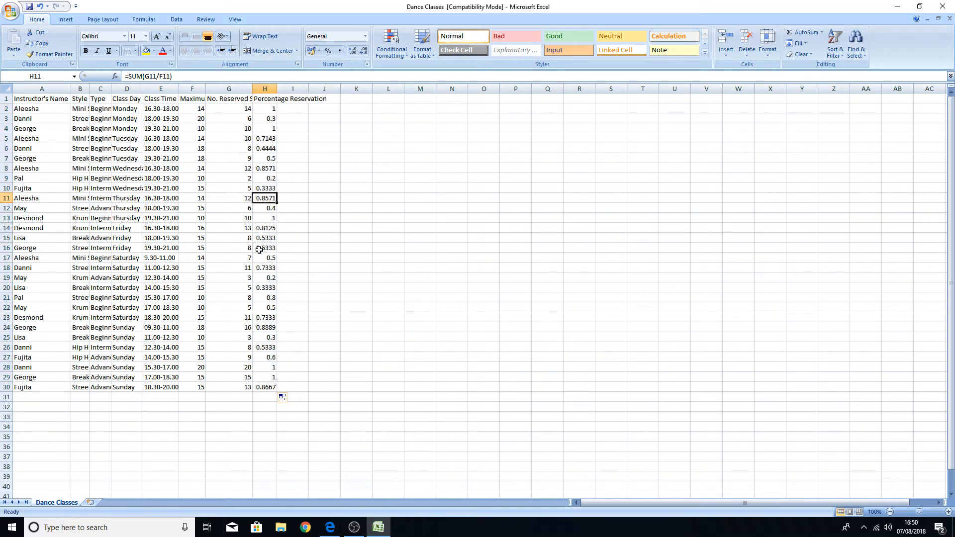
click(258, 249)
click(261, 269)
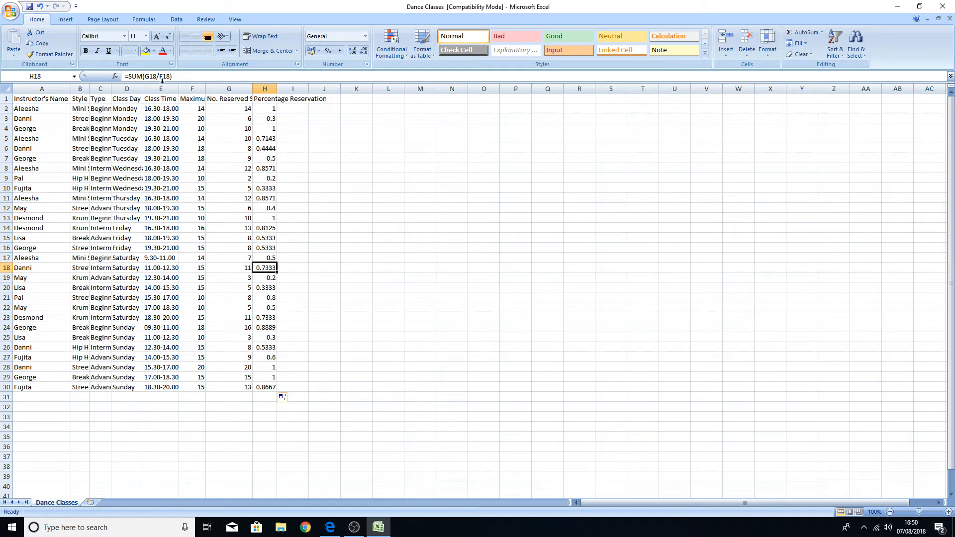
click(262, 237)
click(262, 197)
click(270, 169)
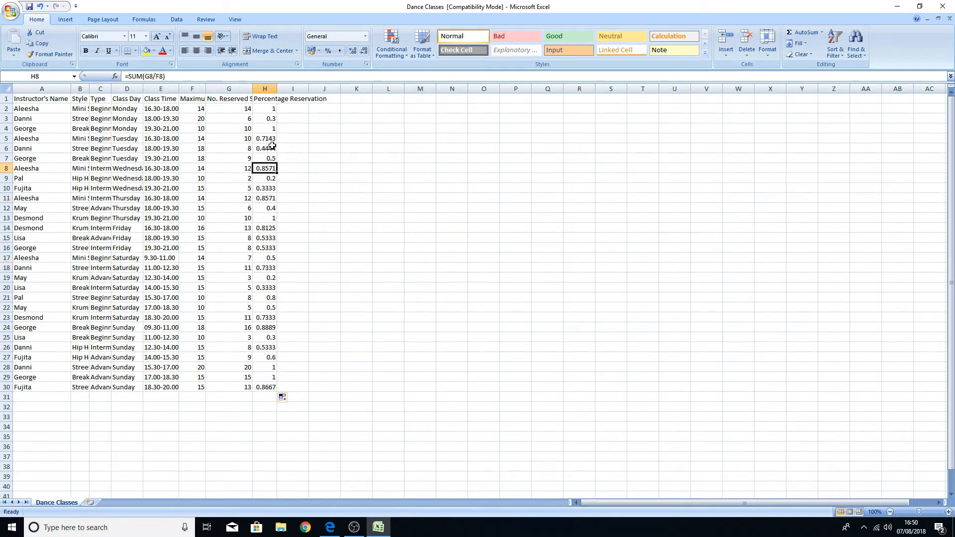
click(269, 138)
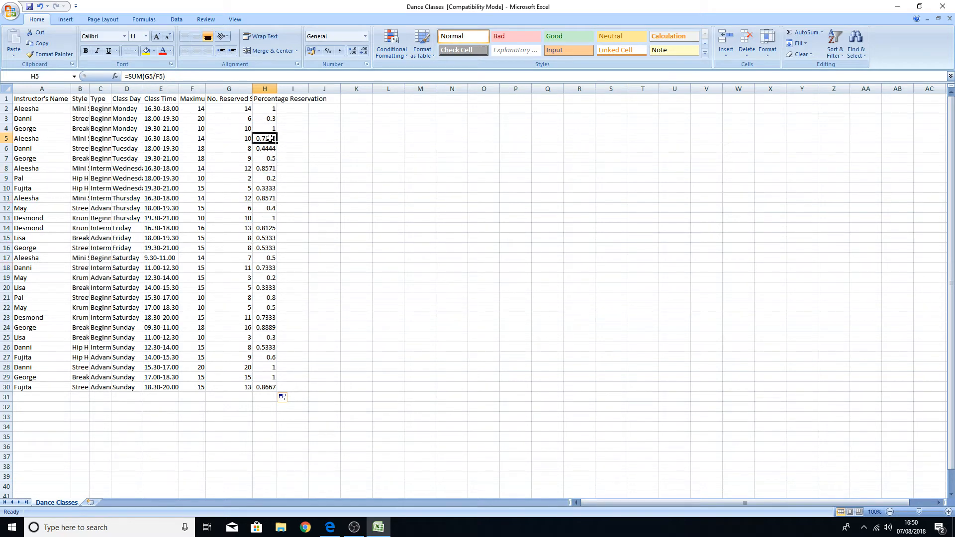
- Undo the formula fill in column H and fill the H2 formula down to H30 again
click(40, 7)
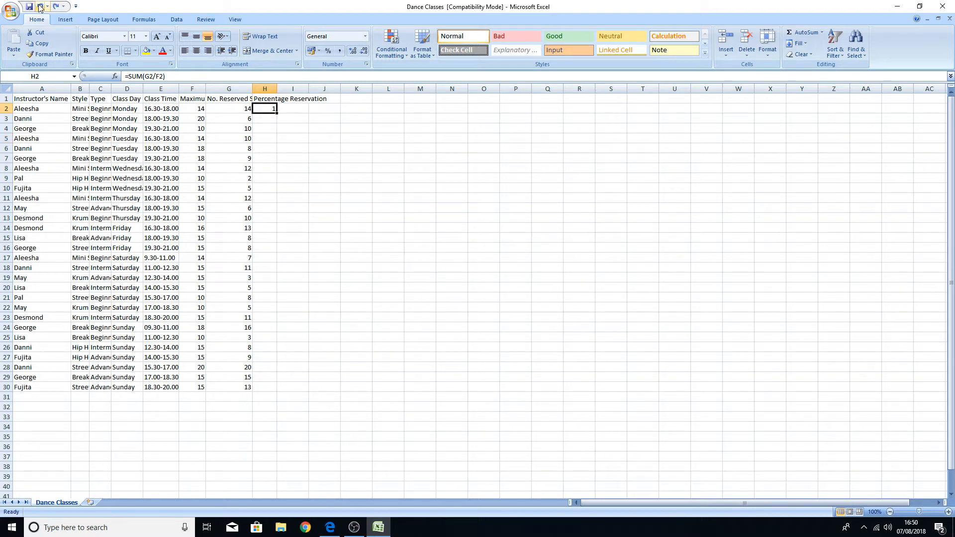
double_click(277, 114)
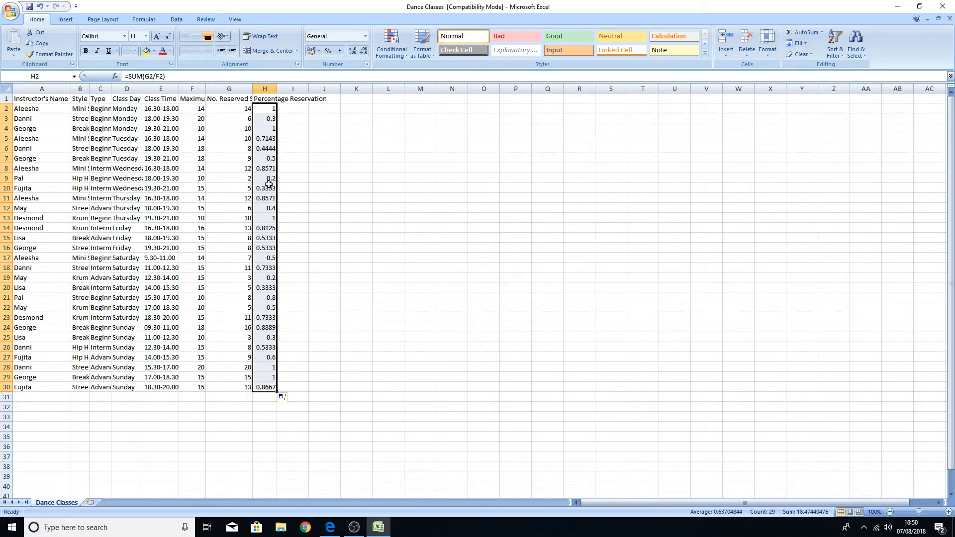
- Format the Percentage Reservation values in H2:H30 as Percentage with 0 decimal places
right_click(266, 220)
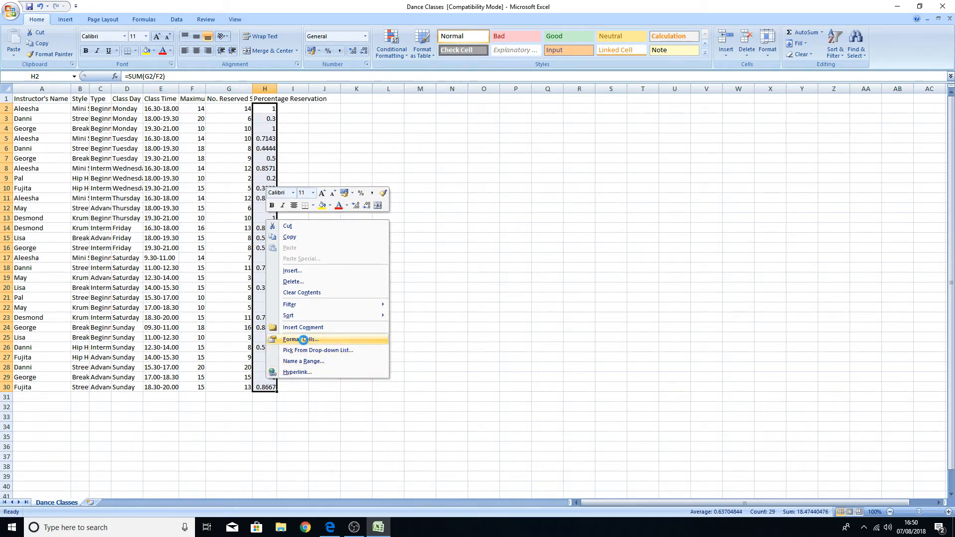
click(304, 342)
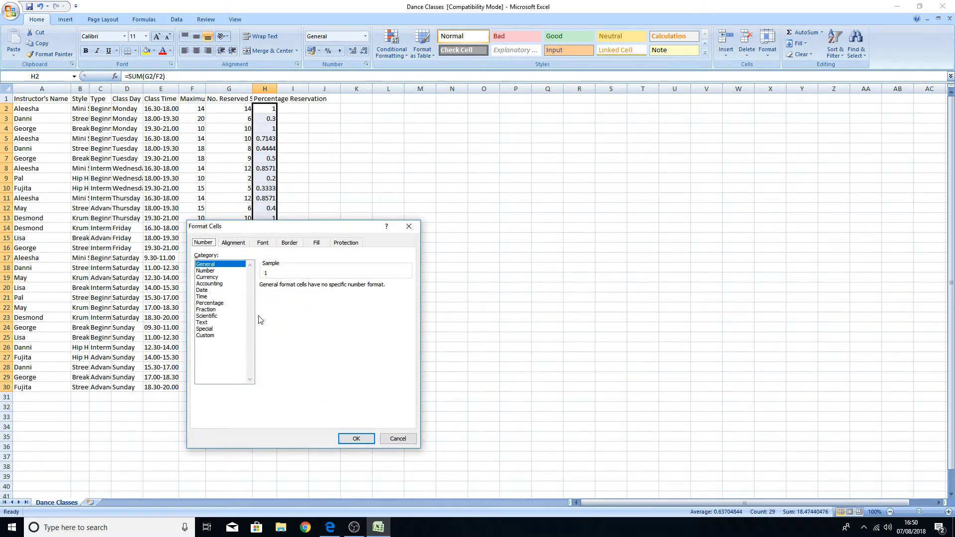
click(213, 271)
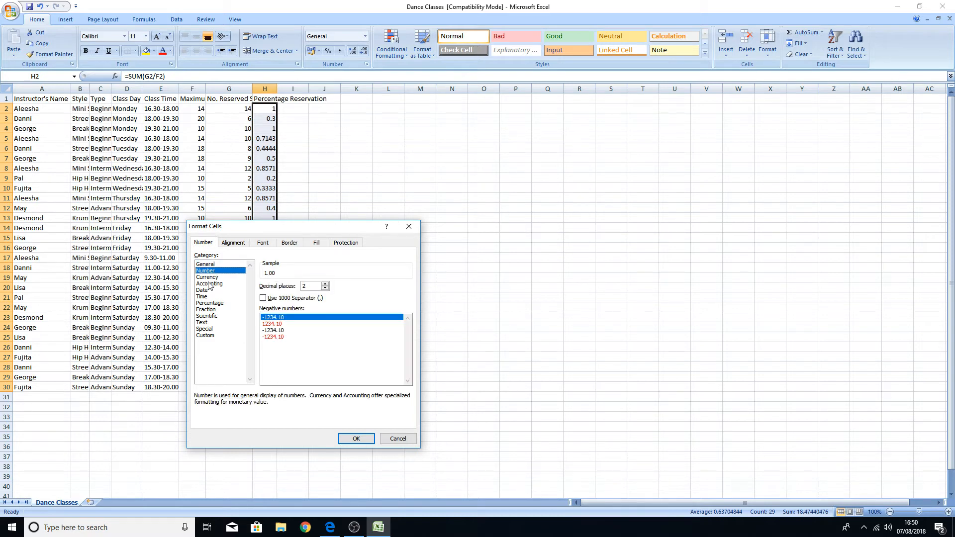
click(212, 277)
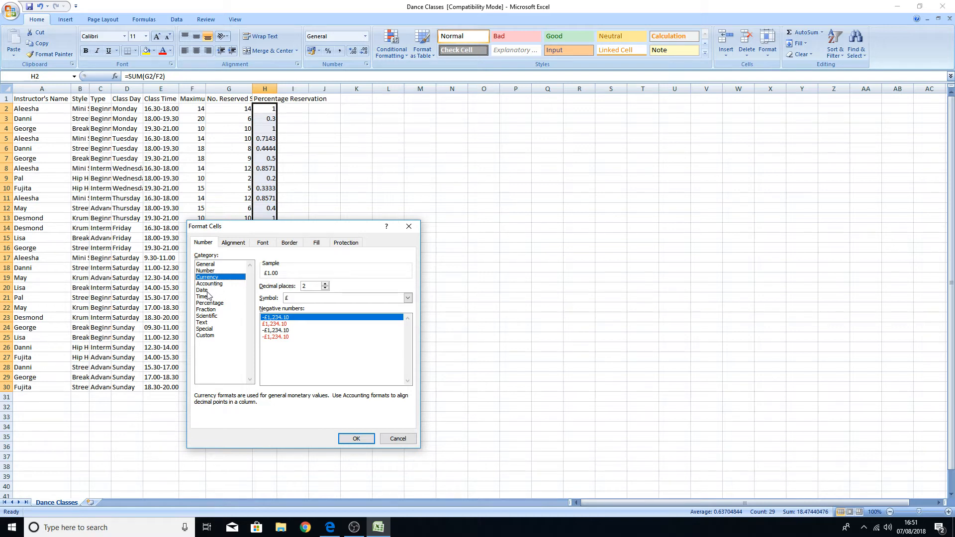
click(205, 304)
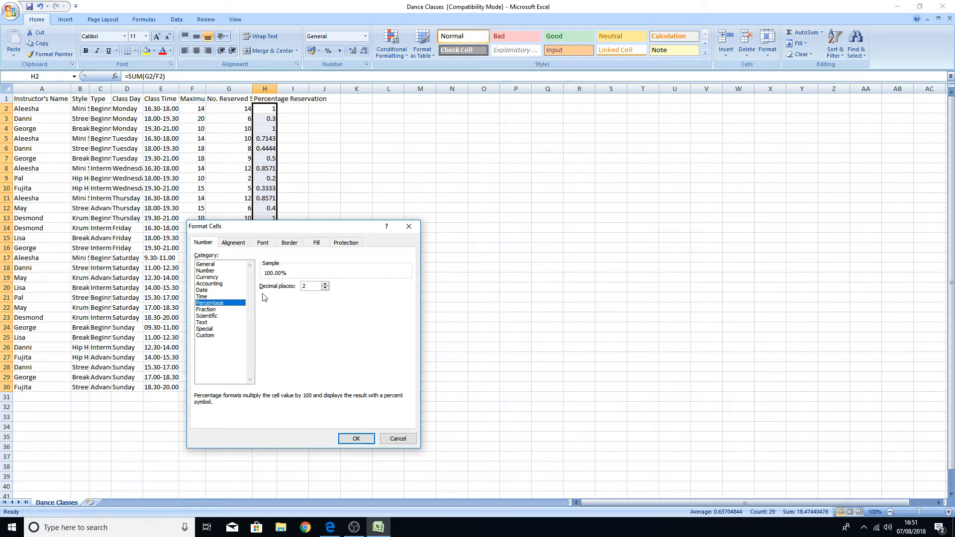
click(326, 289)
click(326, 289)
click(356, 440)
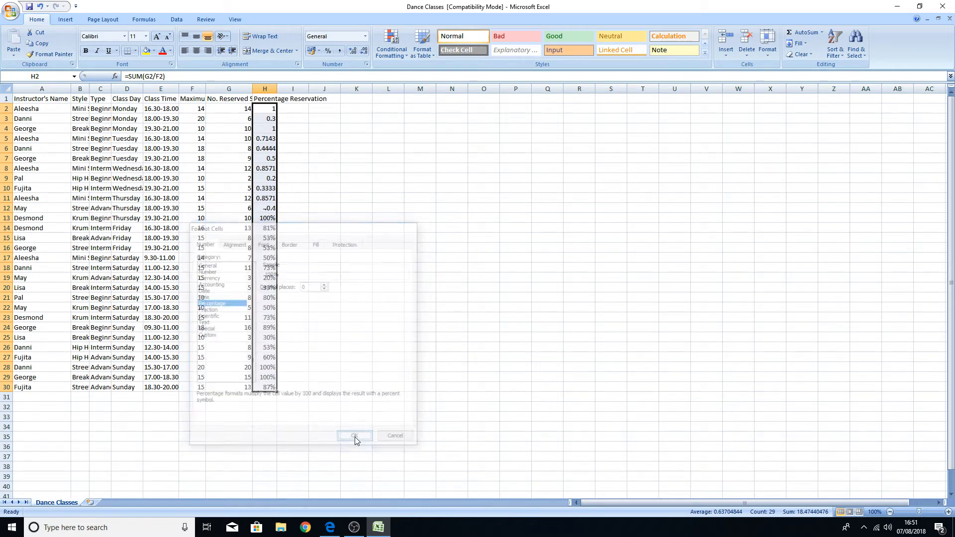
click(392, 275)
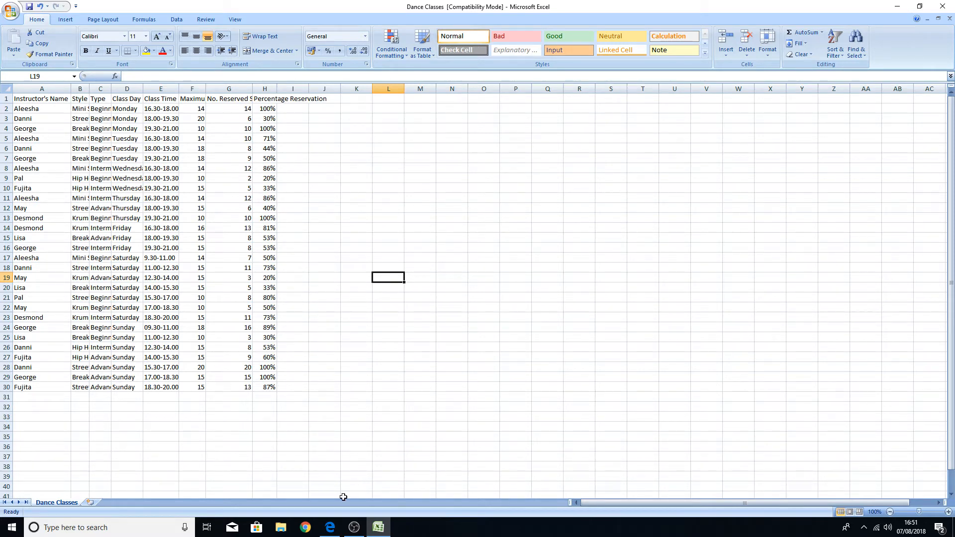
- Check the Task 5 instructions on the exam page in Edge, then return to Excel and enter the heading Promote? in I1
click(333, 529)
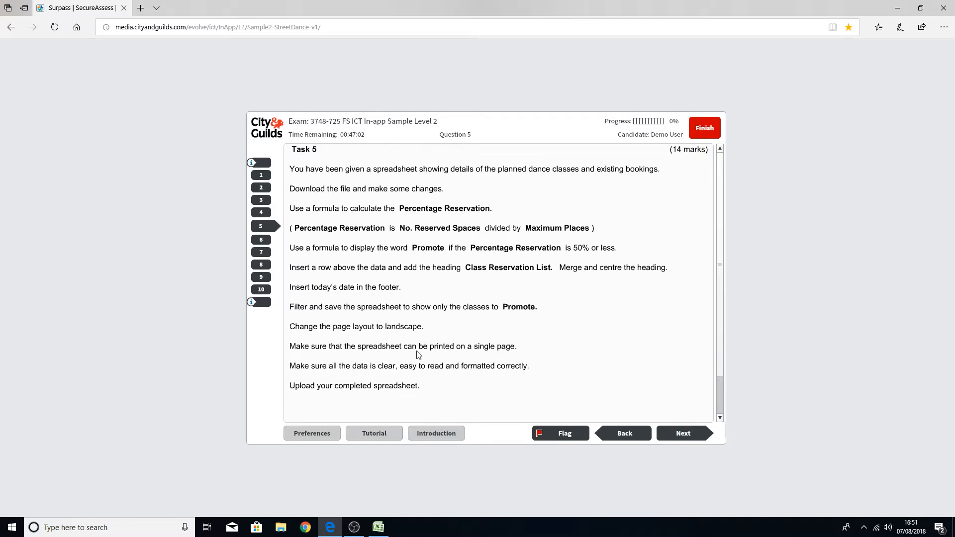
click(376, 528)
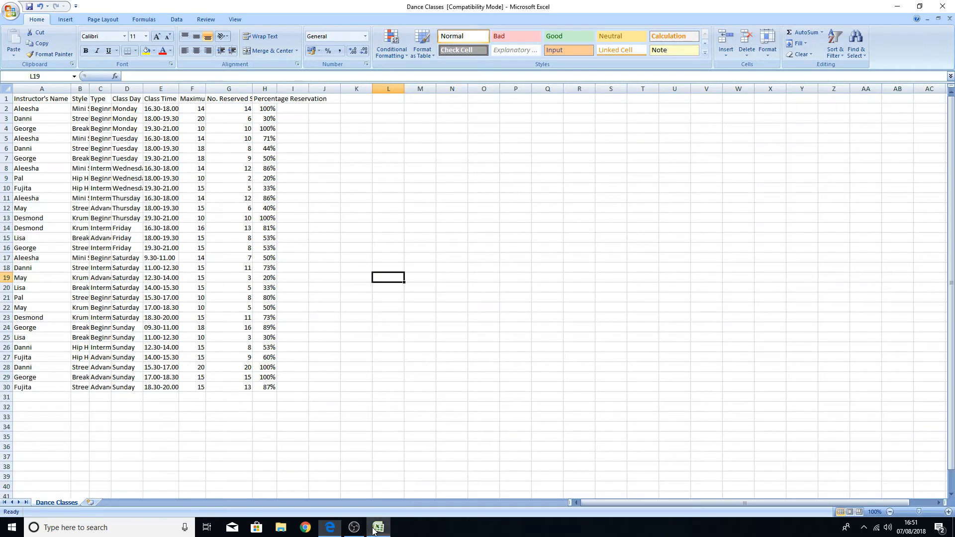
click(293, 98)
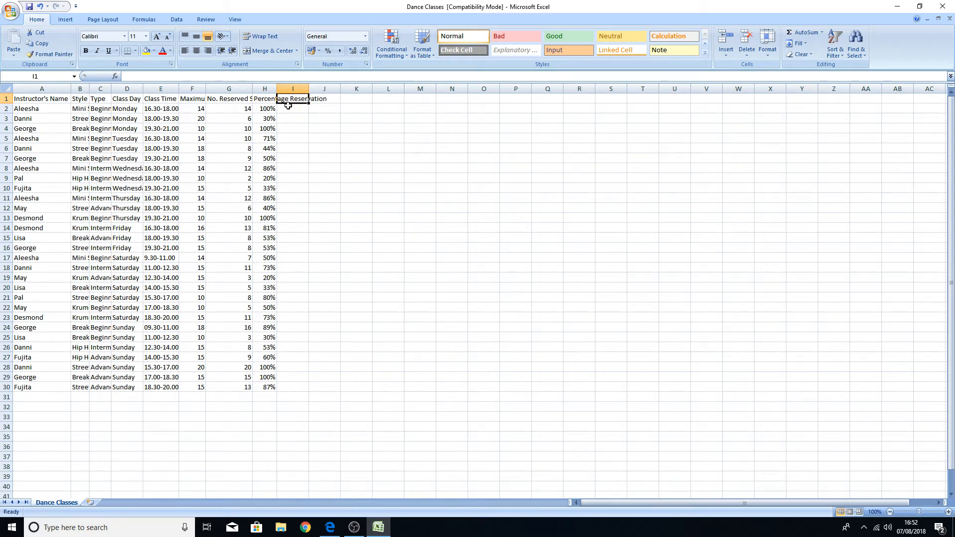
click(167, 76)
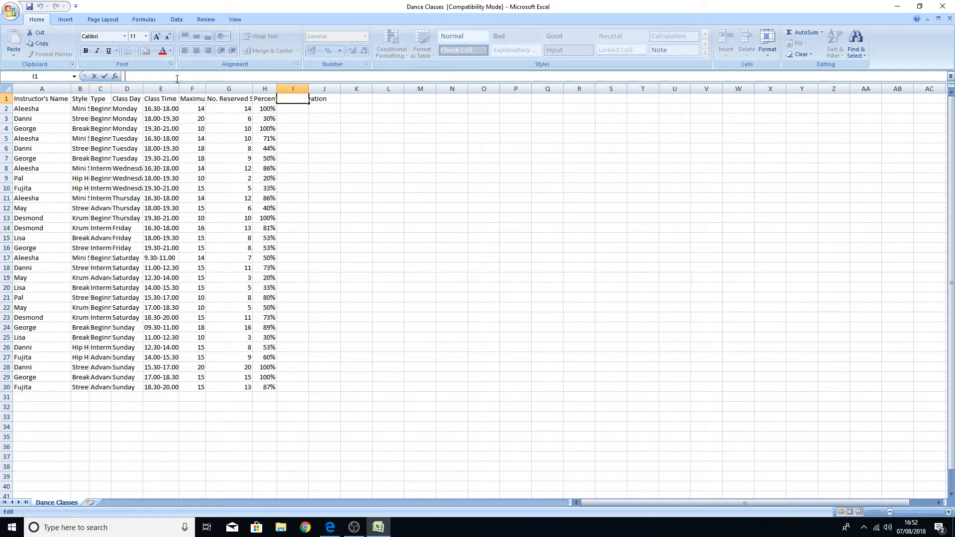
text(Proi)
text(mote?)
key(Return)
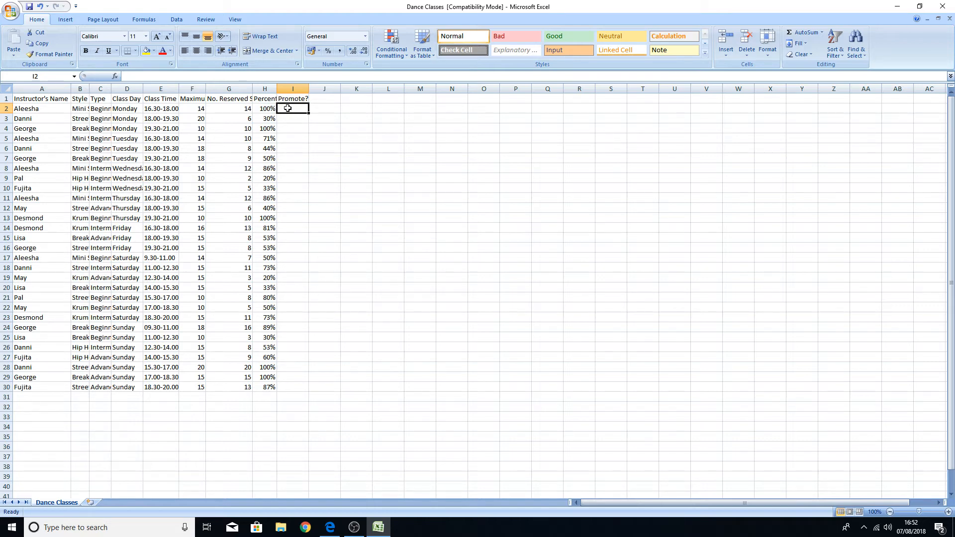
- Insert an IF function in I2 with the logical test h2<=50% and Promote as the value if true
click(114, 77)
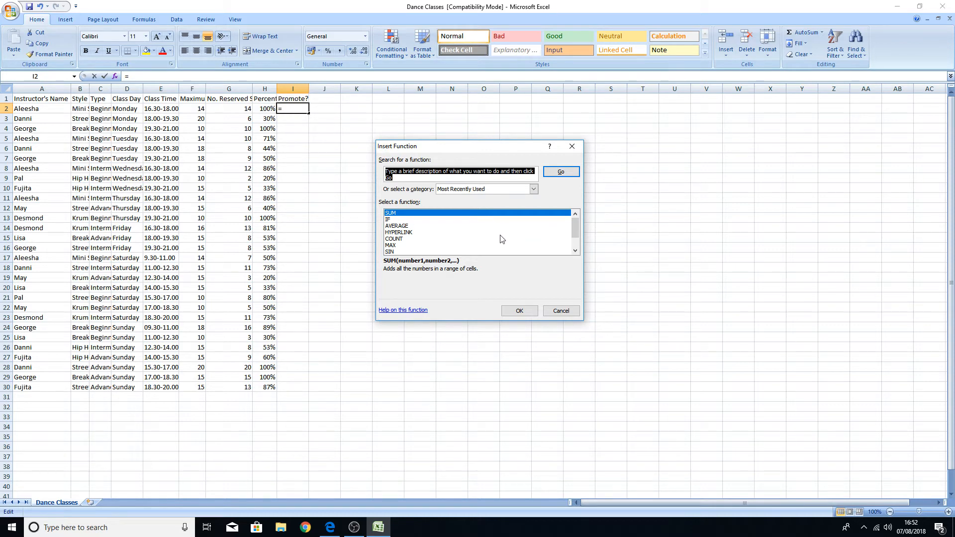
double_click(398, 219)
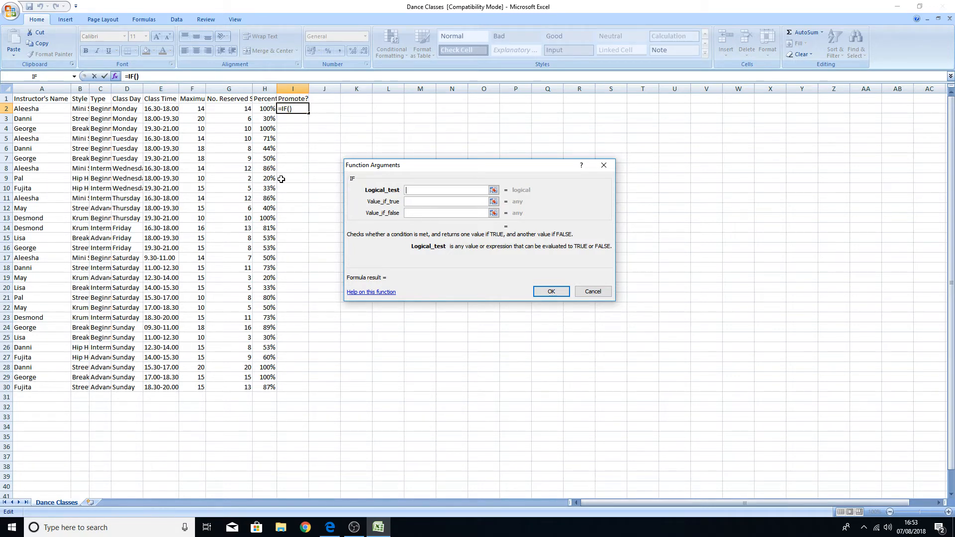
text(h2<)
text(=50)
text(%)
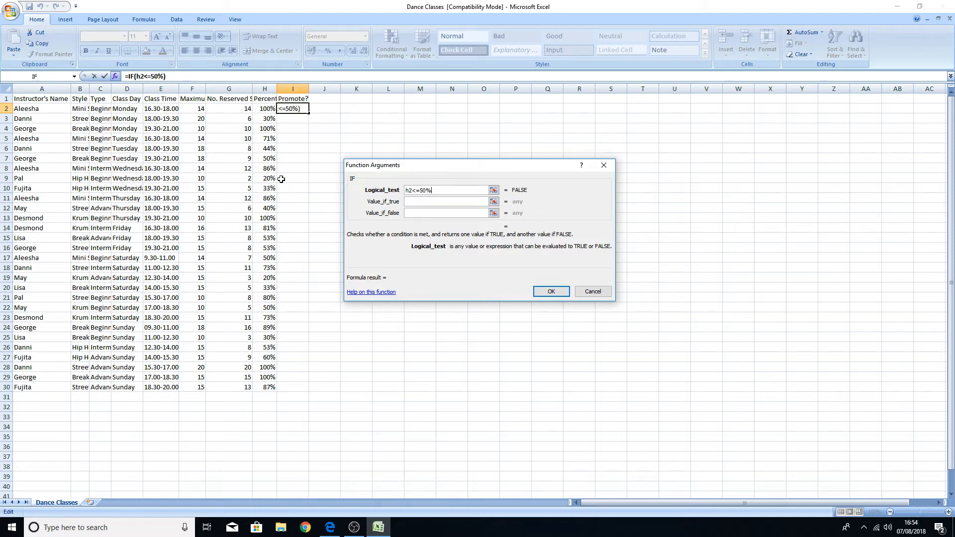
click(412, 205)
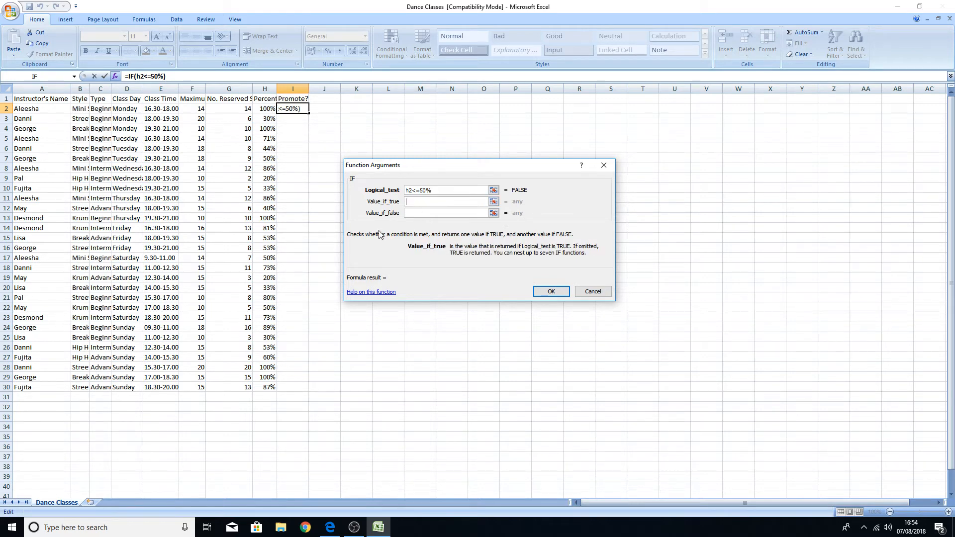
text(P)
text(rom)
text(to)
key(BackSpace)
key(BackSpace)
text(ote)
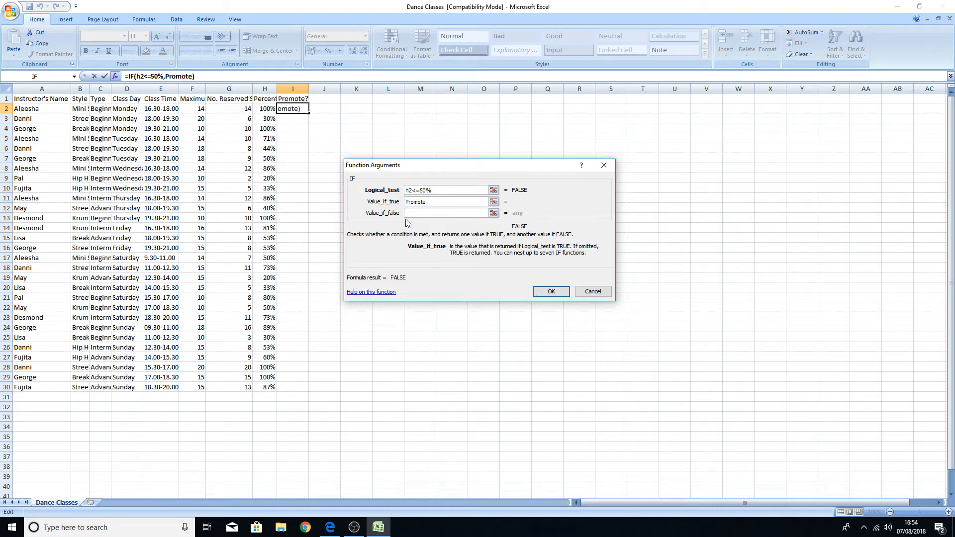
- Set the IF function's value if false to Do not promote and enter the formula in I2
click(447, 214)
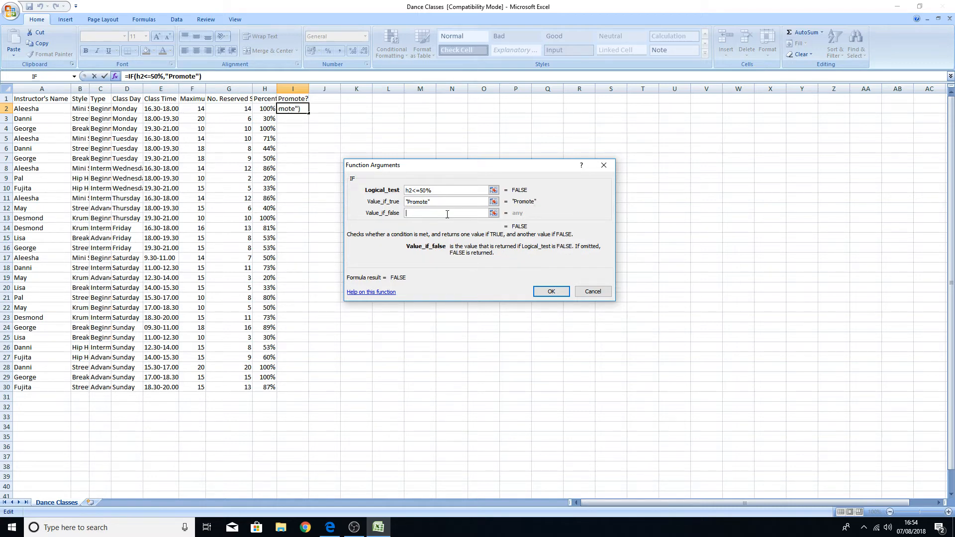
text(Do not Prom)
key(BackSpace)
key(BackSpace)
key(BackSpace)
key(BackSpace)
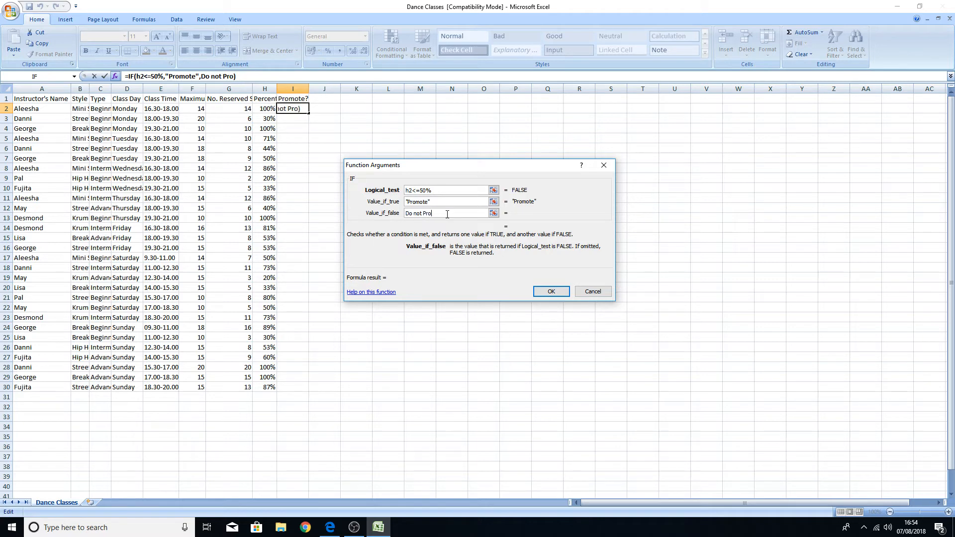
text(promote)
click(467, 201)
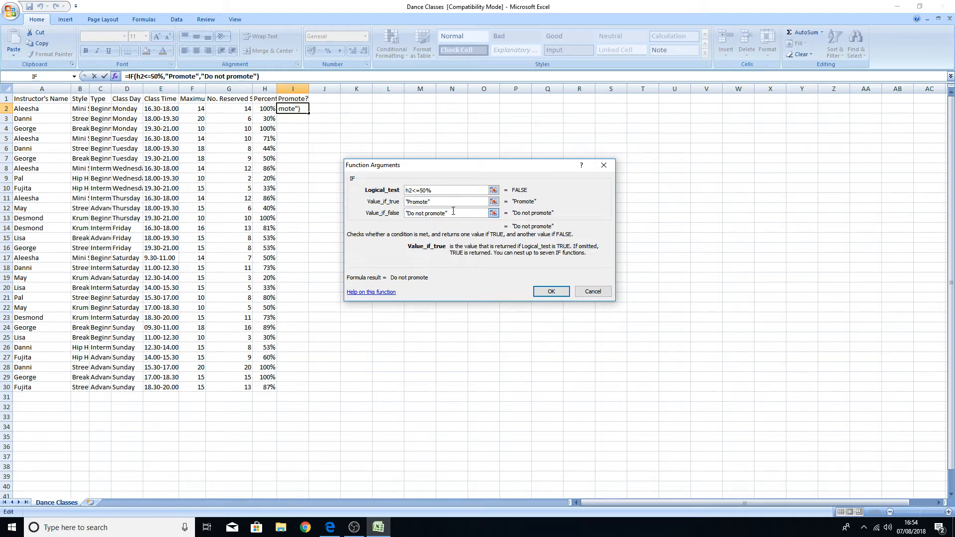
click(551, 292)
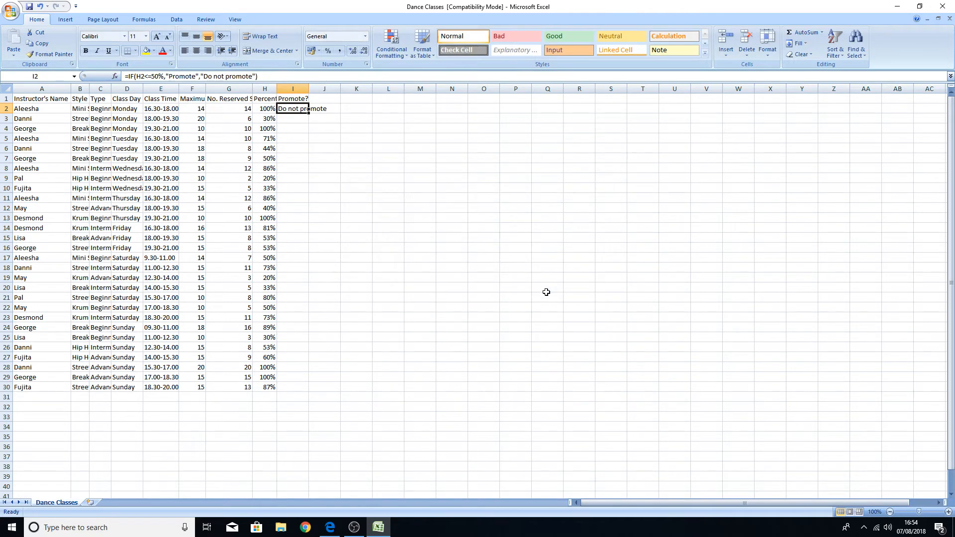
- Fill the IF formula from I2 down to I30
click(305, 130)
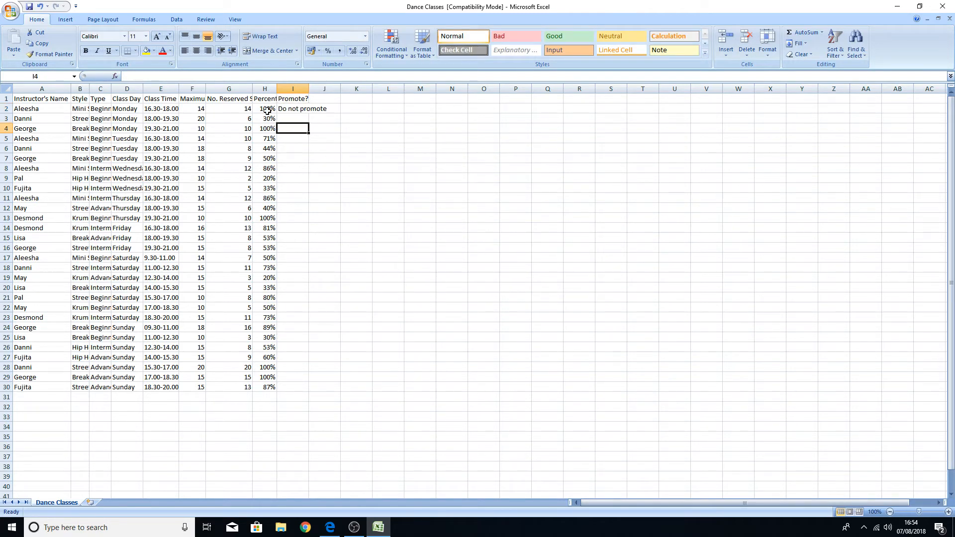
click(289, 109)
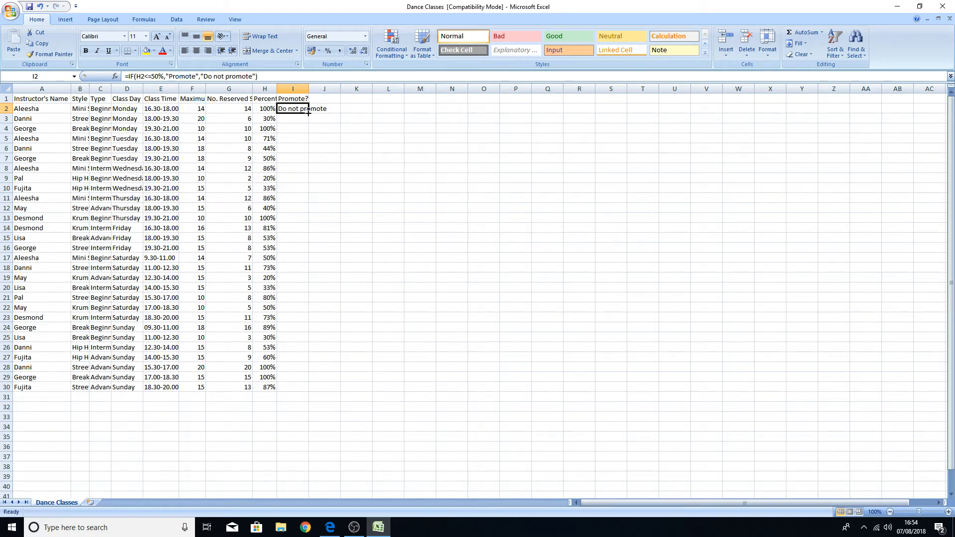
drag(309, 113, 311, 389)
click(441, 187)
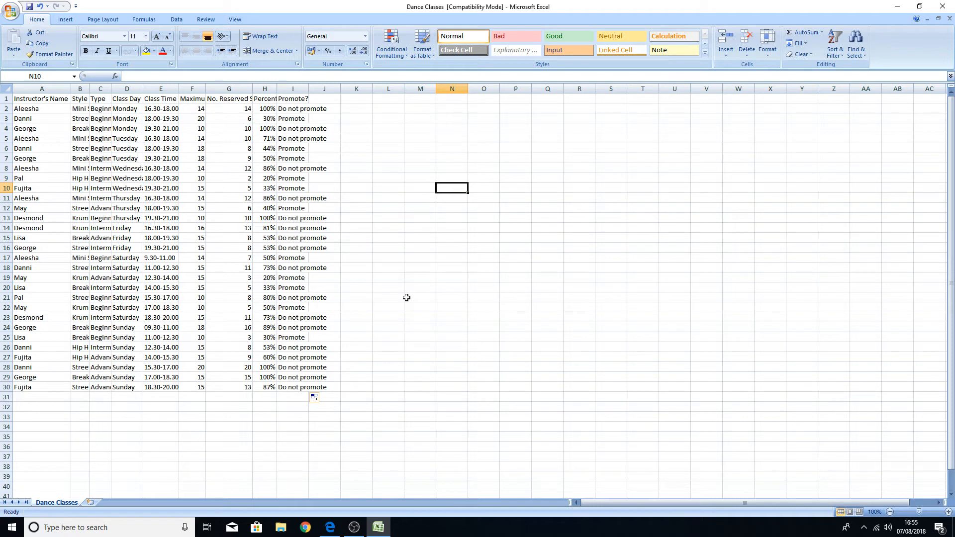
- Compare the Promote? formula in I10 with the percentage in H10, leaving both formulas as they are
click(296, 190)
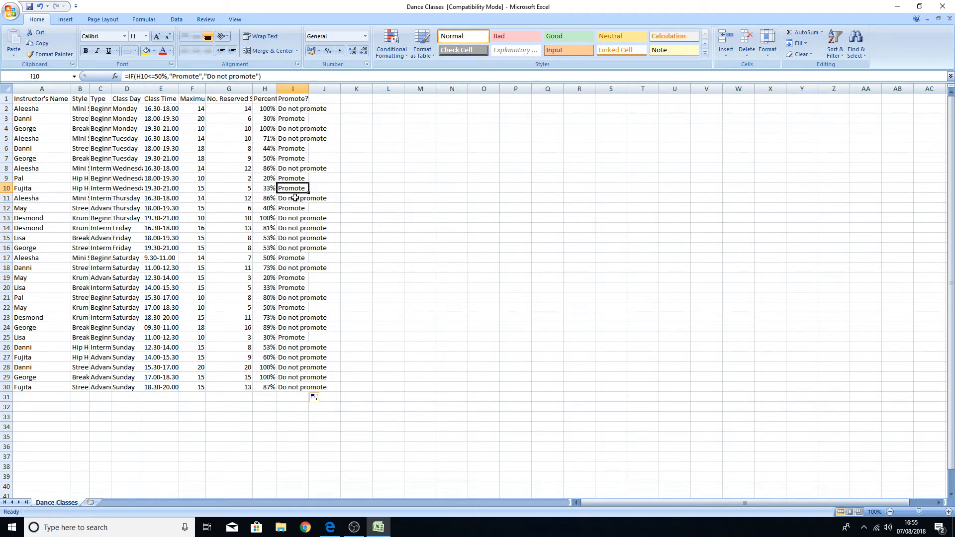
click(270, 195)
click(296, 188)
click(270, 188)
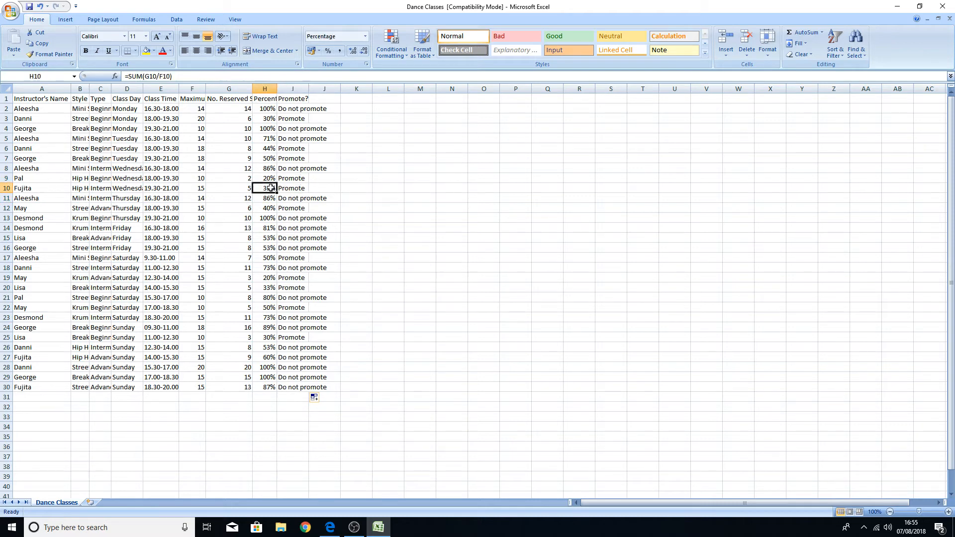
click(288, 188)
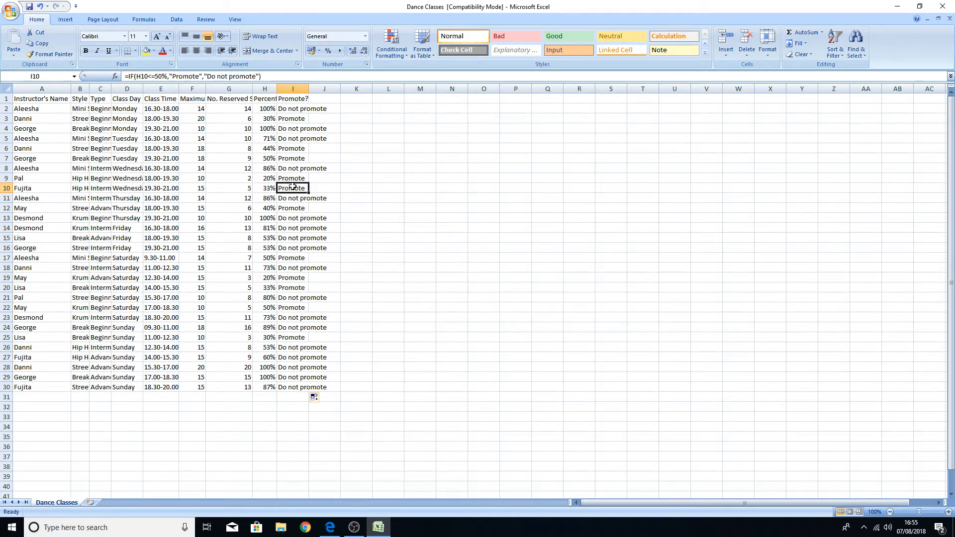
drag(269, 74, 122, 76)
click(401, 235)
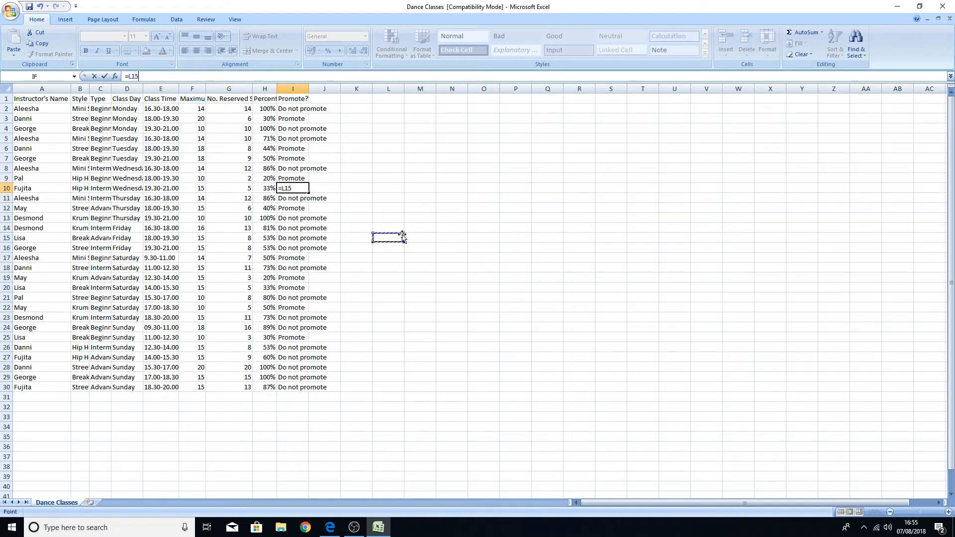
key(Escape)
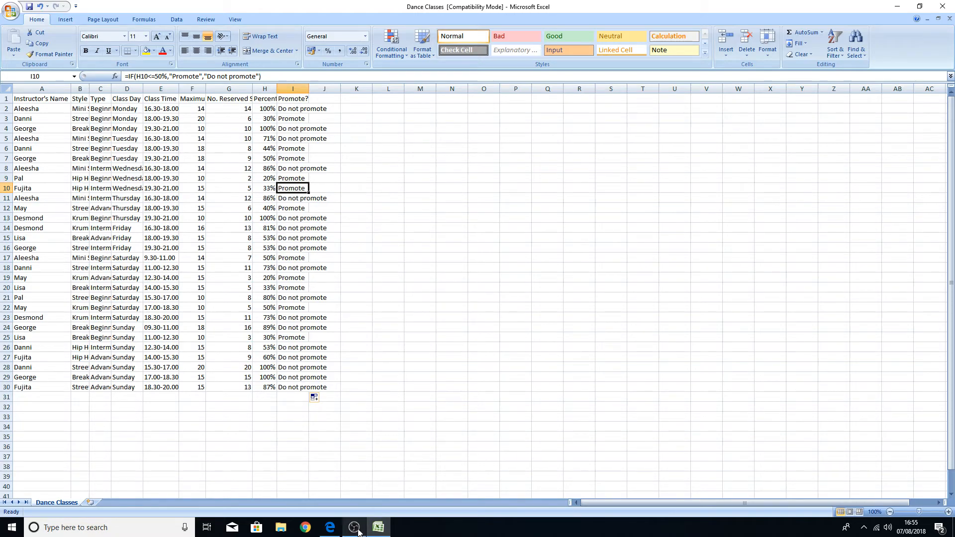
- Check the Task 5 instructions in the browser and insert a blank row above the column headings in the spreadsheet
click(328, 528)
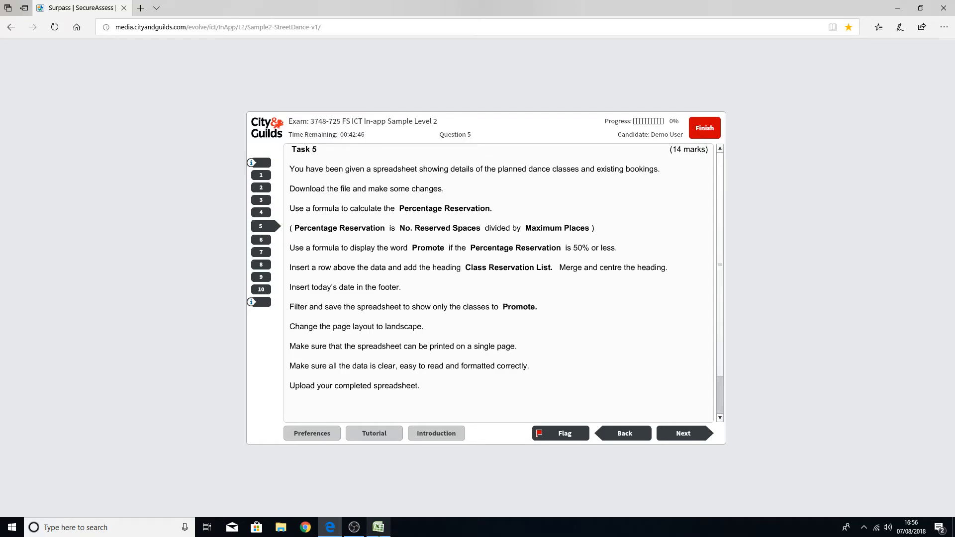
click(378, 527)
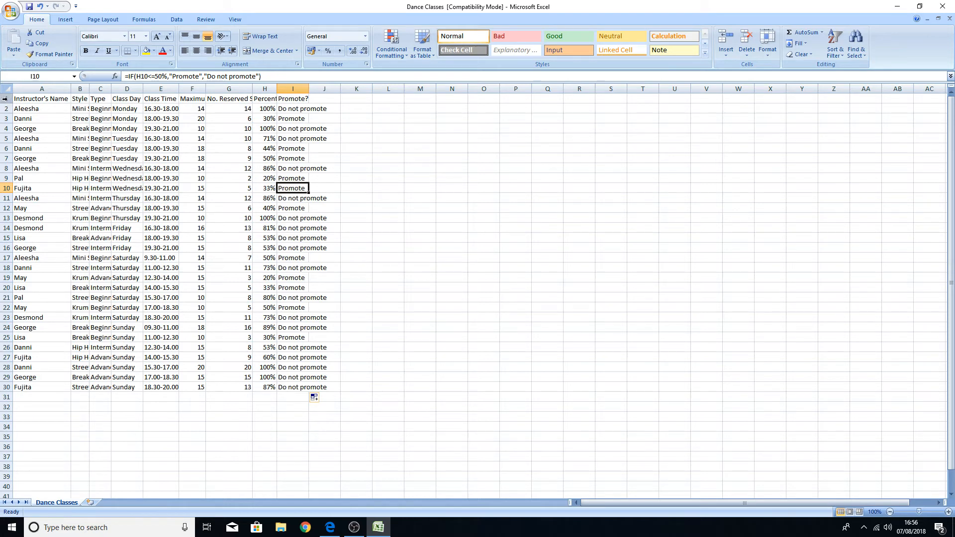
click(5, 99)
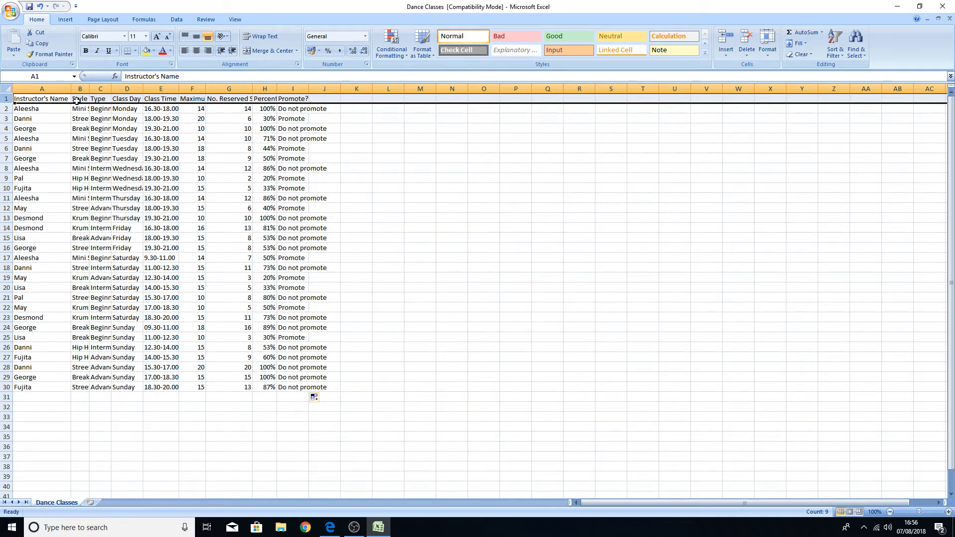
right_click(162, 102)
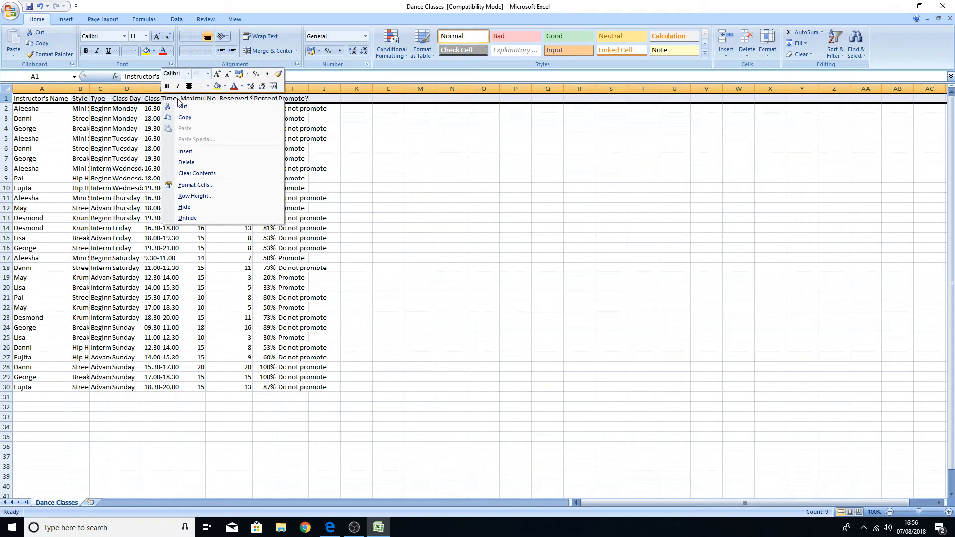
click(202, 158)
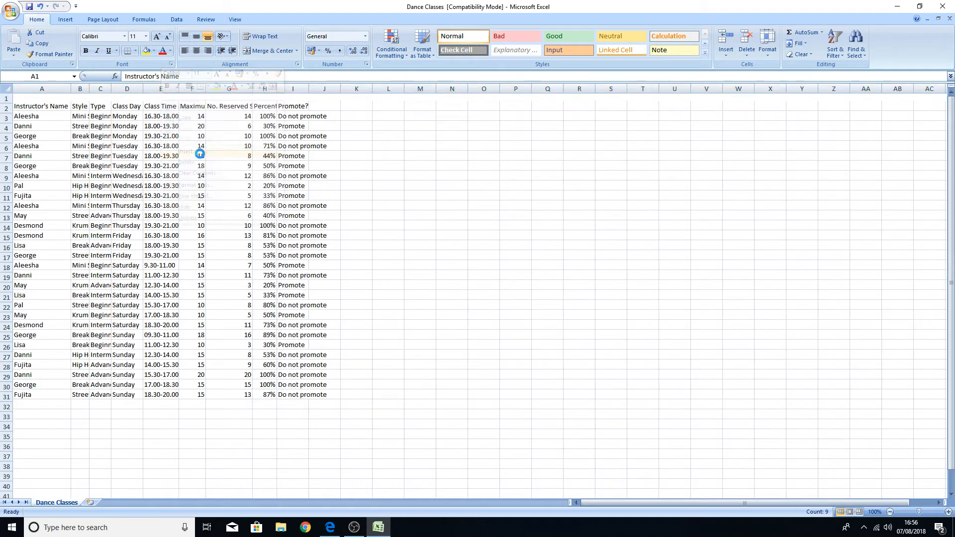
click(381, 215)
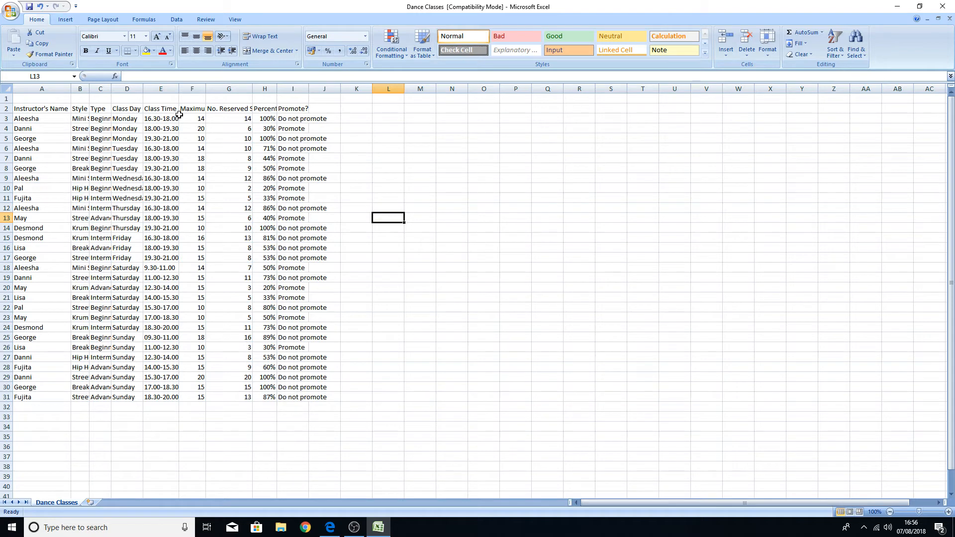
- Widen the Style, Type and No. Reserved Spaces columns by hand
drag(90, 88, 121, 90)
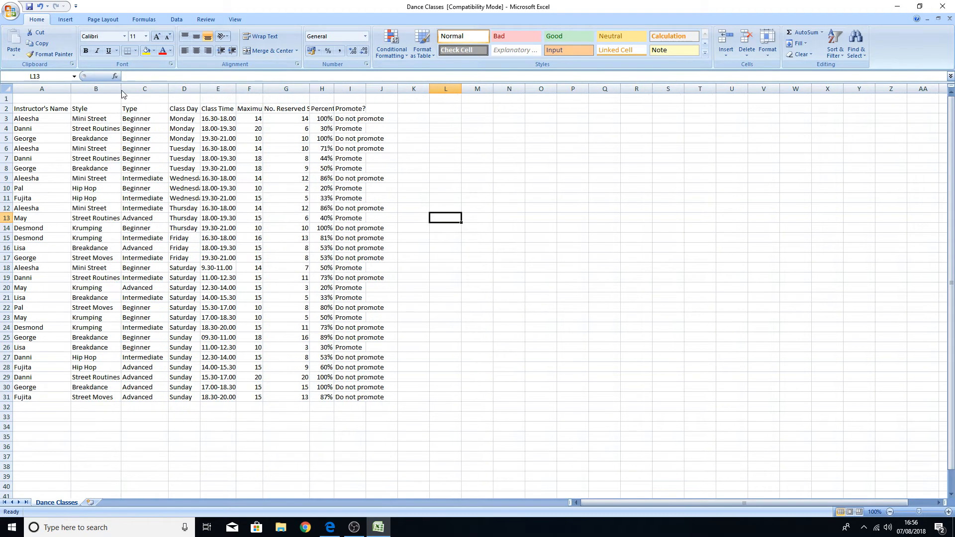
drag(309, 88, 351, 88)
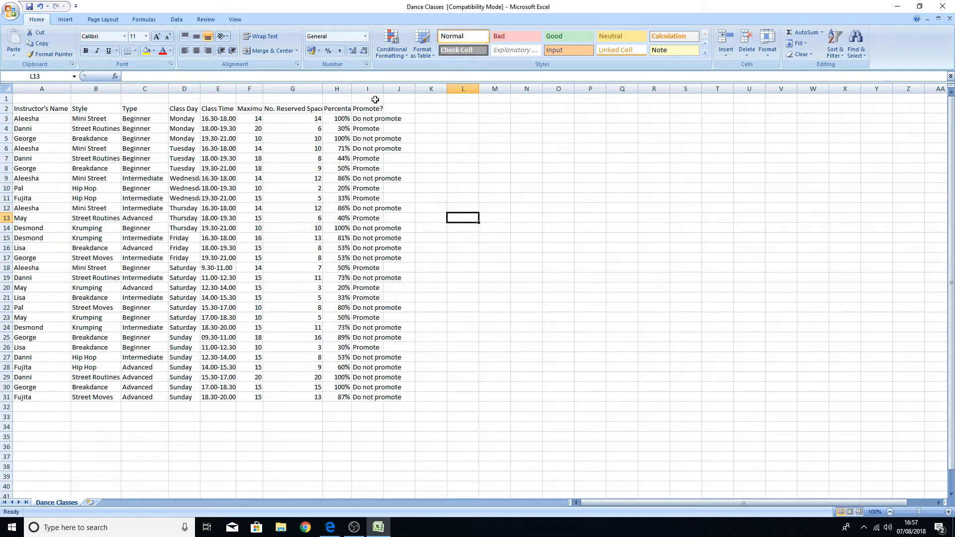
- Merge and centre cells A1 to I1 across the width of the data
click(373, 99)
drag(288, 106, 40, 99)
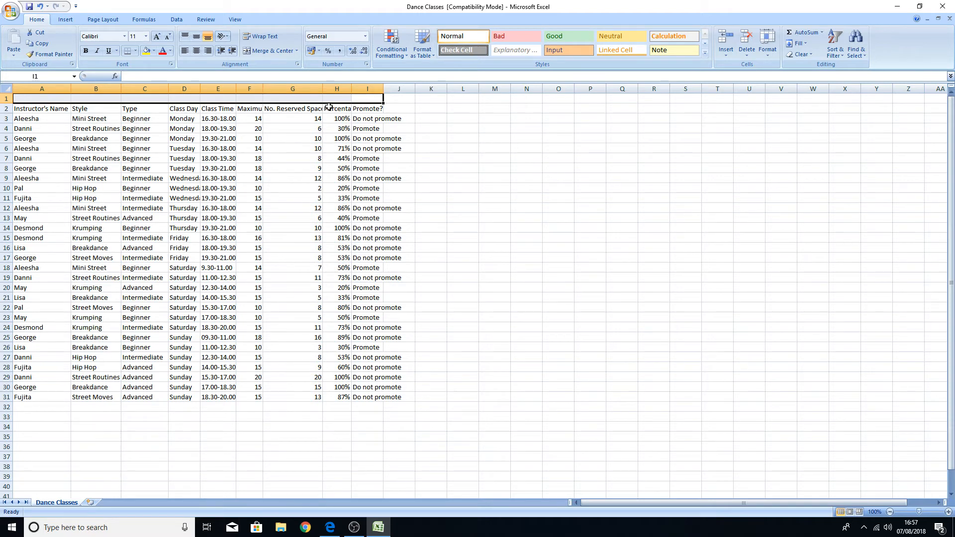
click(265, 51)
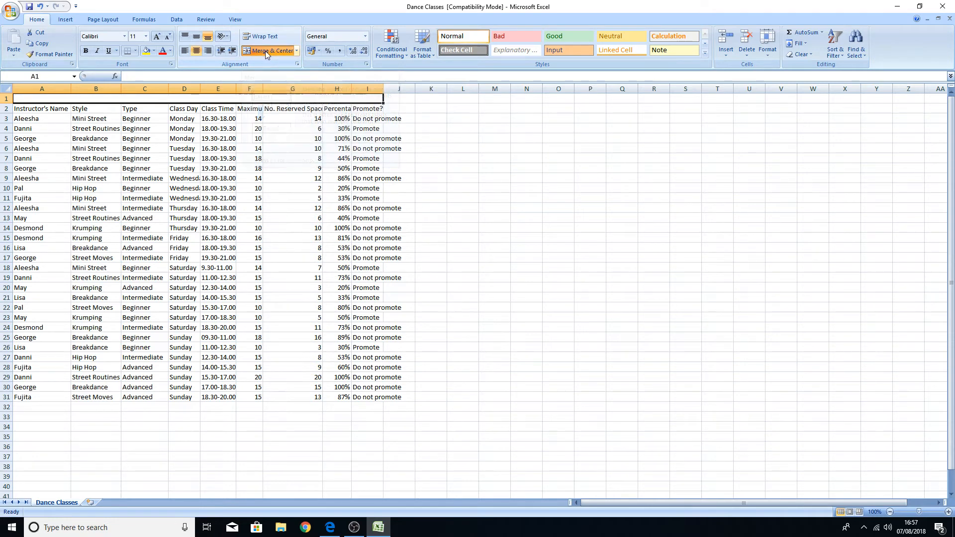
click(79, 109)
- Enter the heading Class Reservation List in the merged cell A1
click(65, 98)
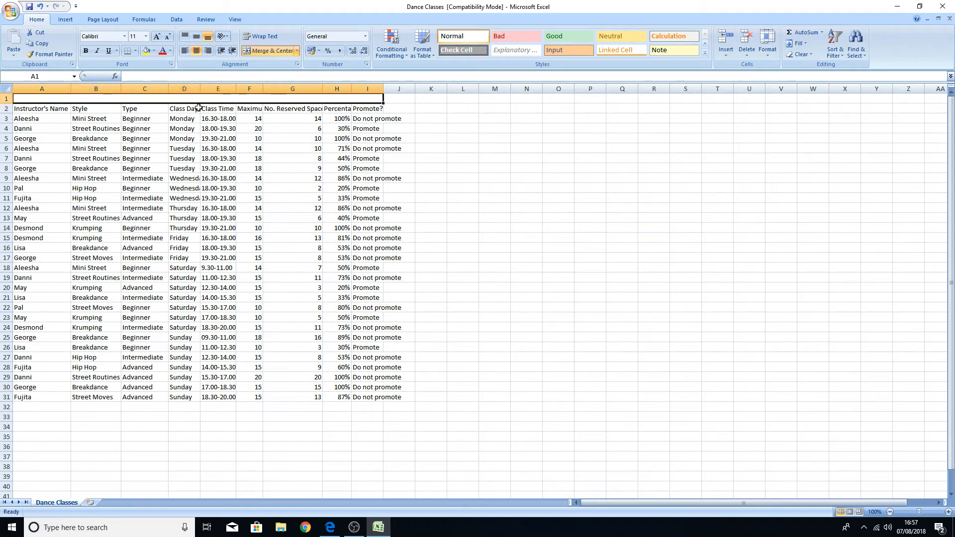
click(192, 75)
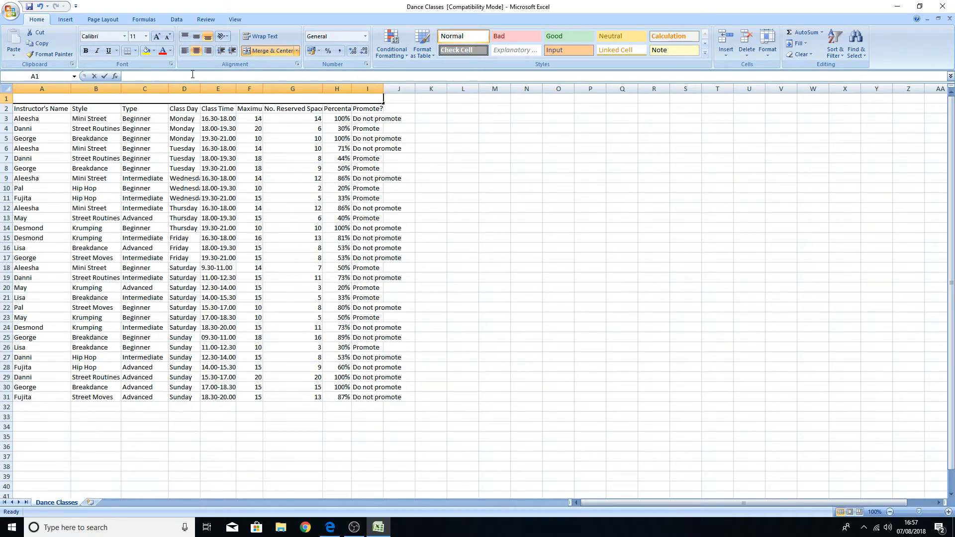
text(Cl)
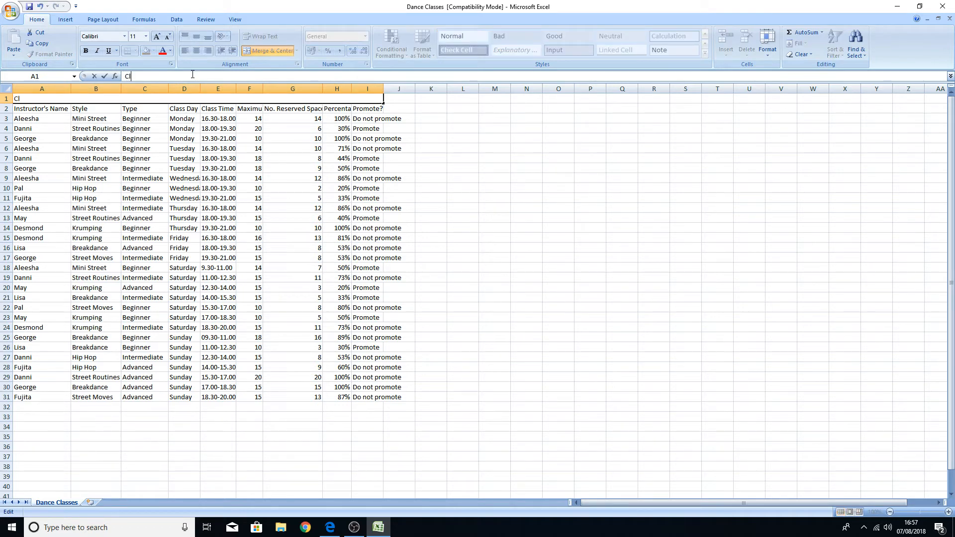
text(ass reser)
key(BackSpace)
key(BackSpace)
key(BackSpace)
key(BackSpace)
text(eservation List)
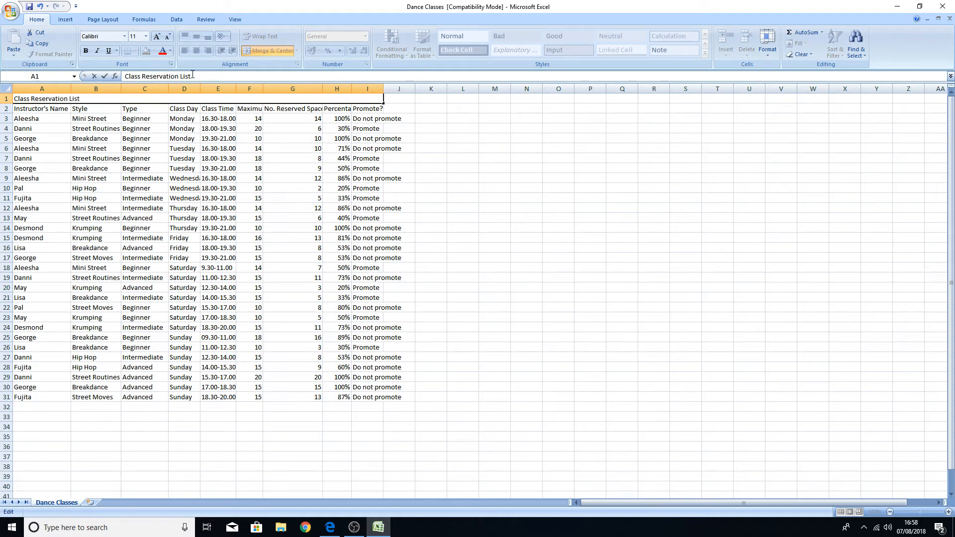
click(440, 197)
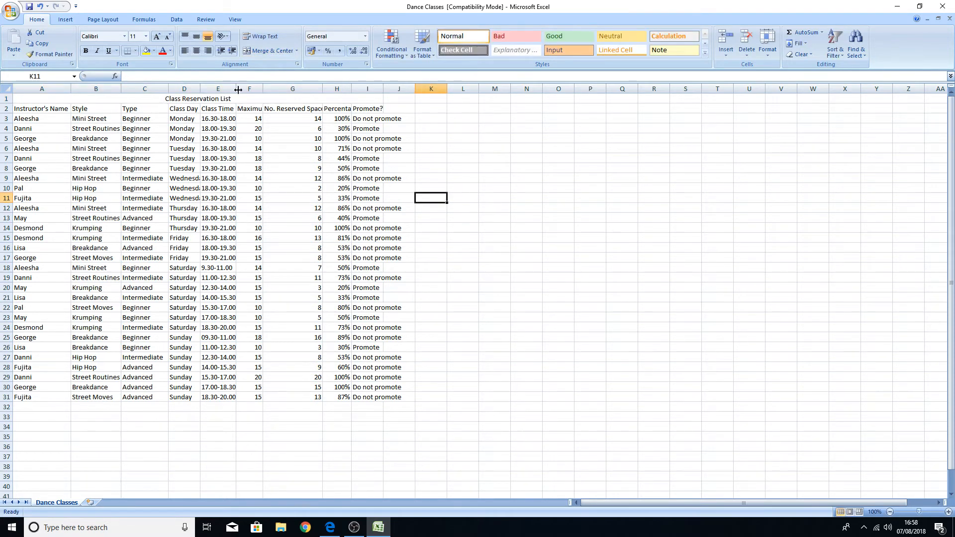
click(212, 99)
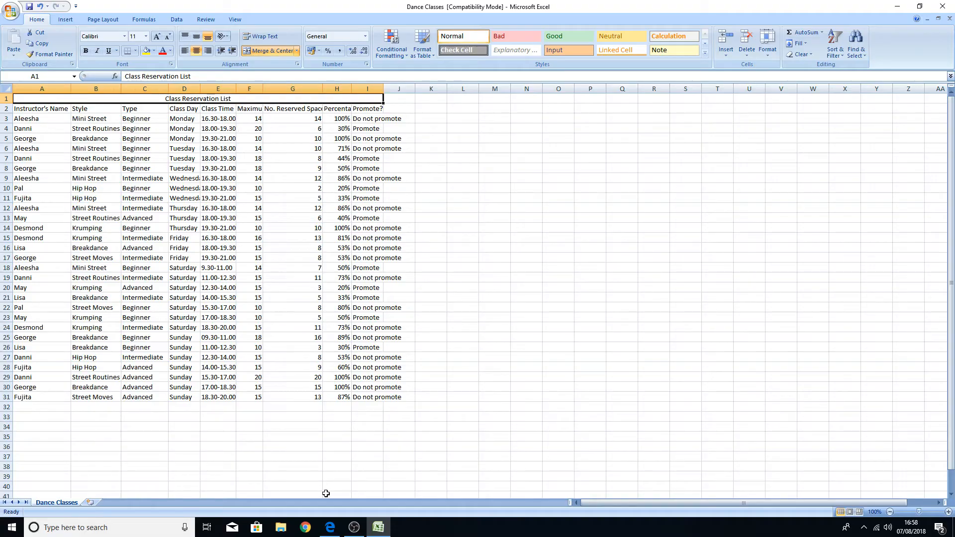
- Recheck the Task 5 instructions in the browser and autofit every column of the Dance Classes sheet to its contents
click(330, 527)
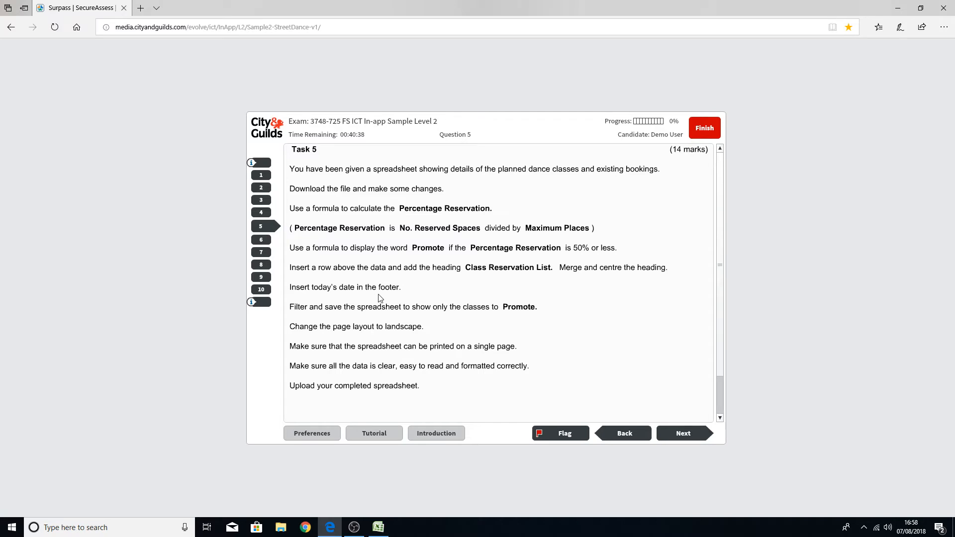
click(378, 527)
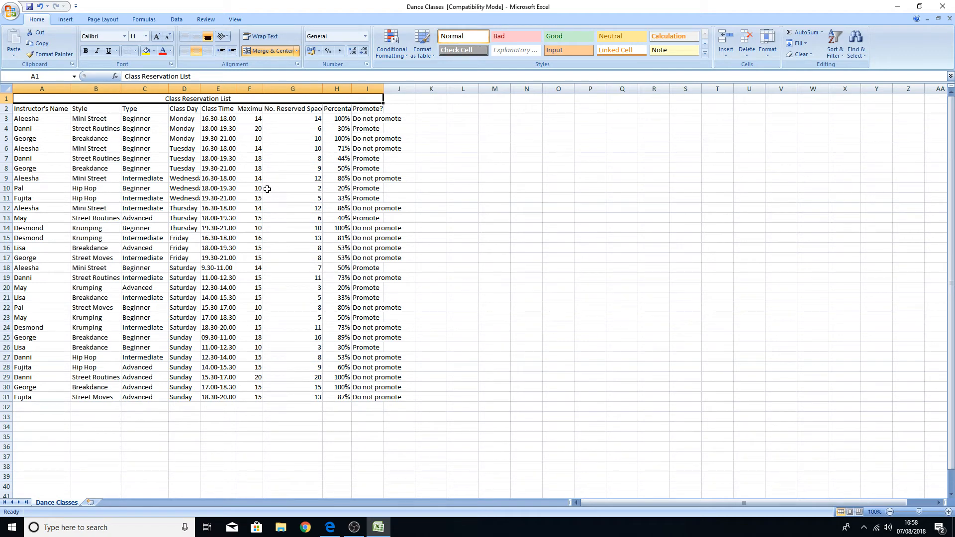
click(96, 147)
click(537, 317)
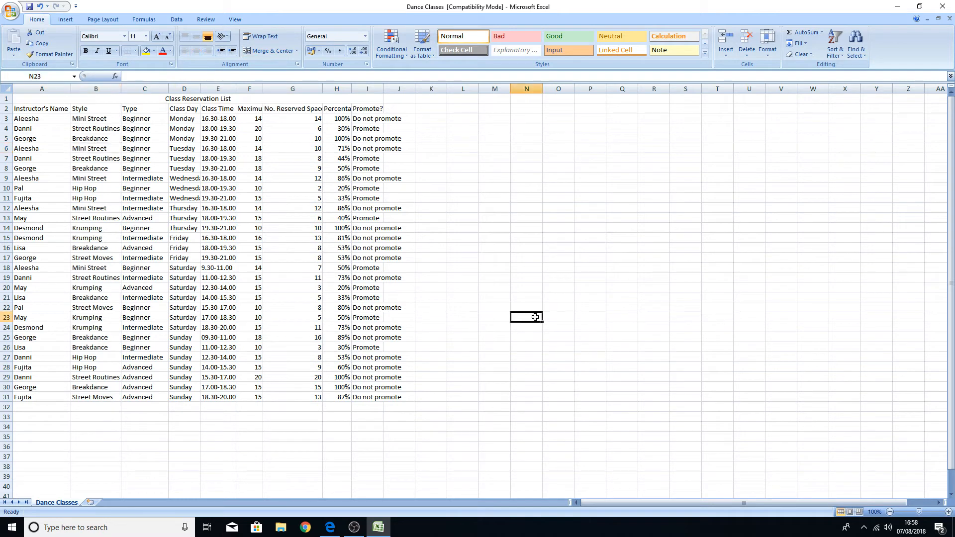
click(4, 90)
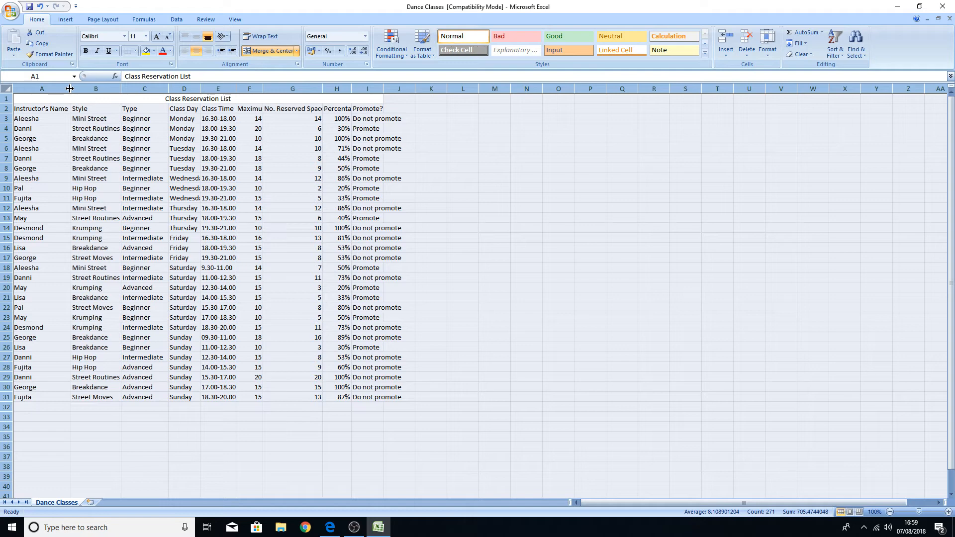
double_click(69, 88)
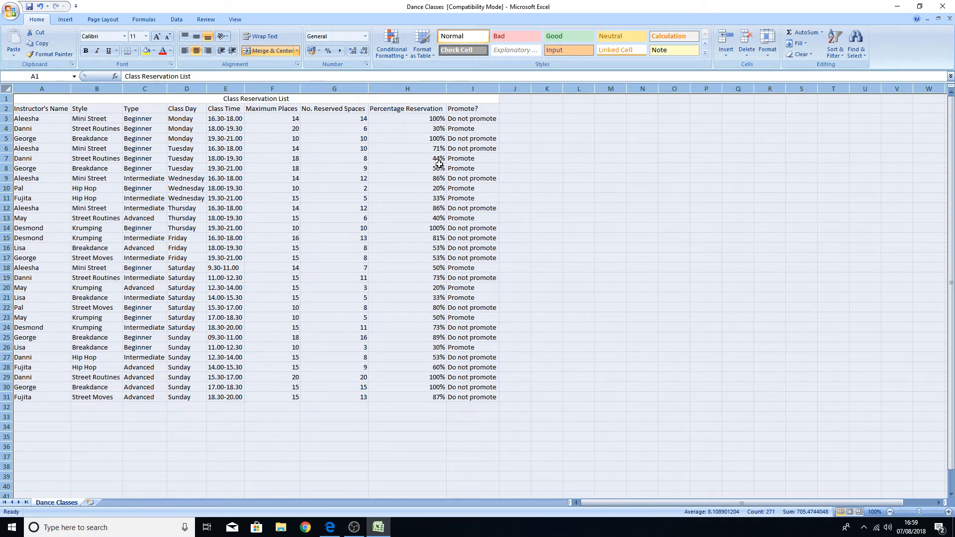
click(579, 199)
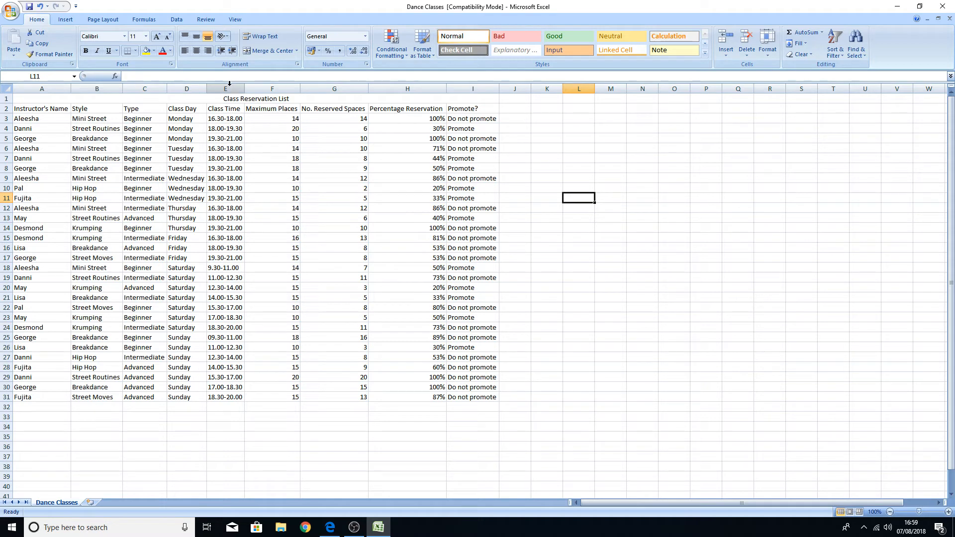
- Add today's date, 07/08/2018, to the centre section of the page footer
click(66, 19)
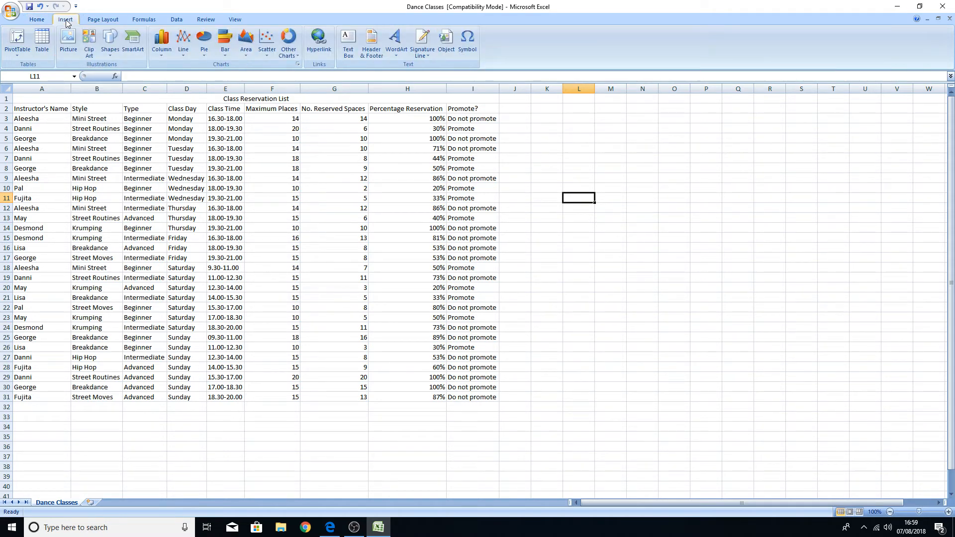
click(377, 51)
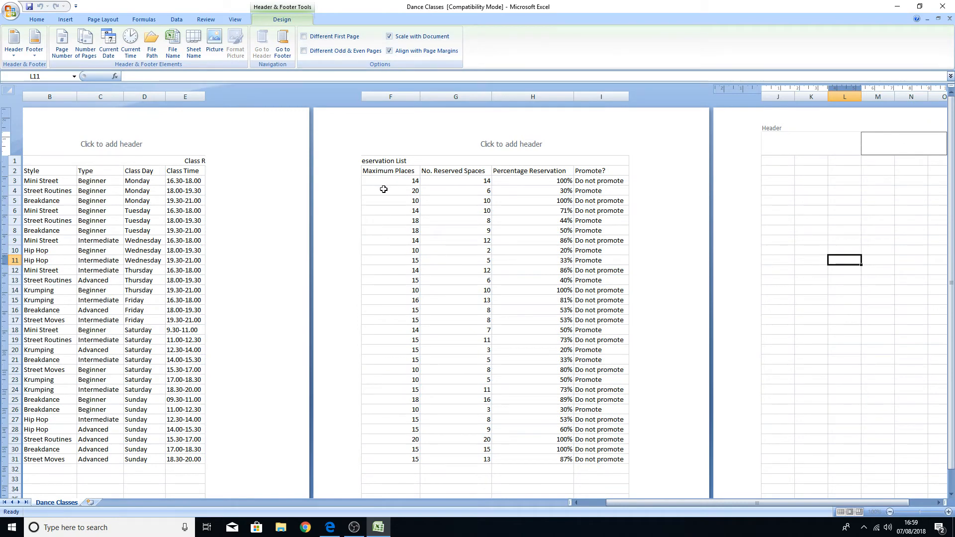
drag(620, 502, 577, 504)
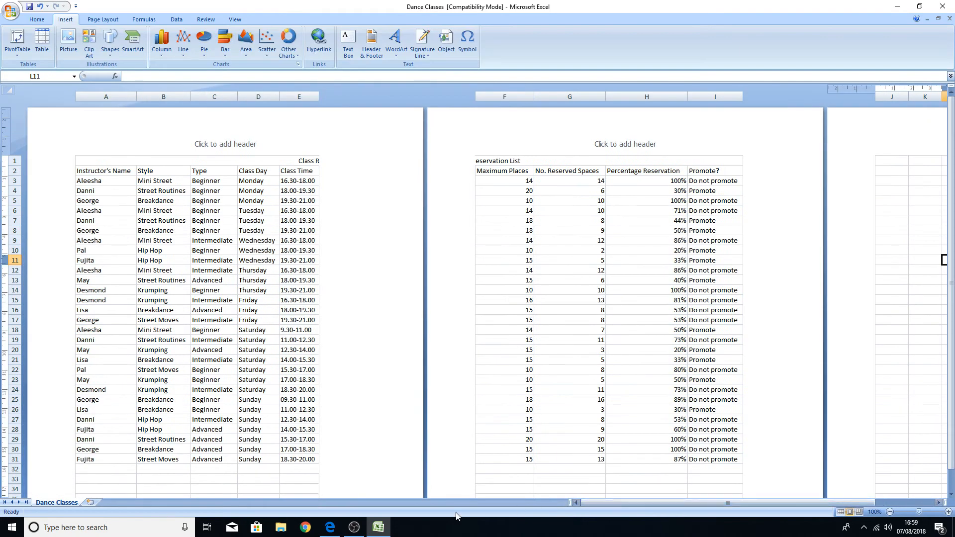
click(330, 528)
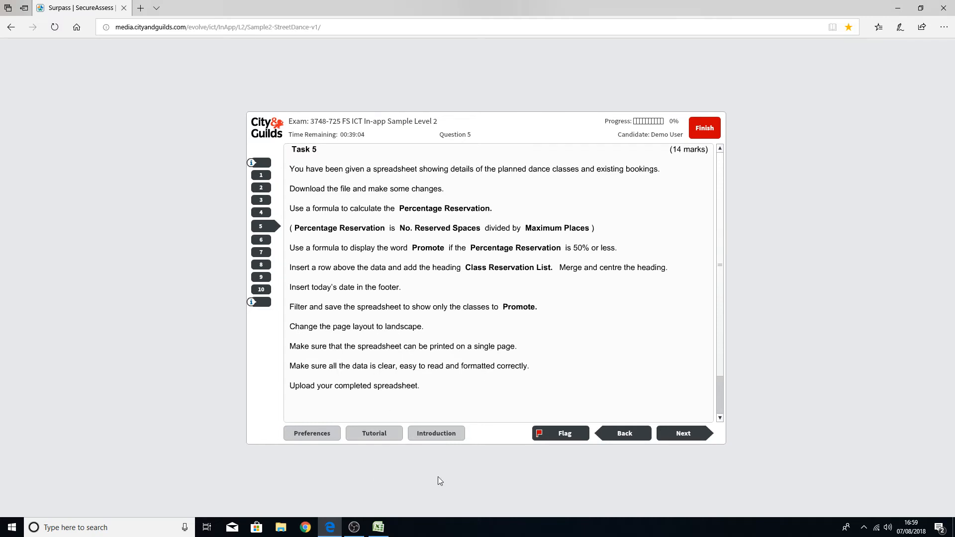
click(378, 528)
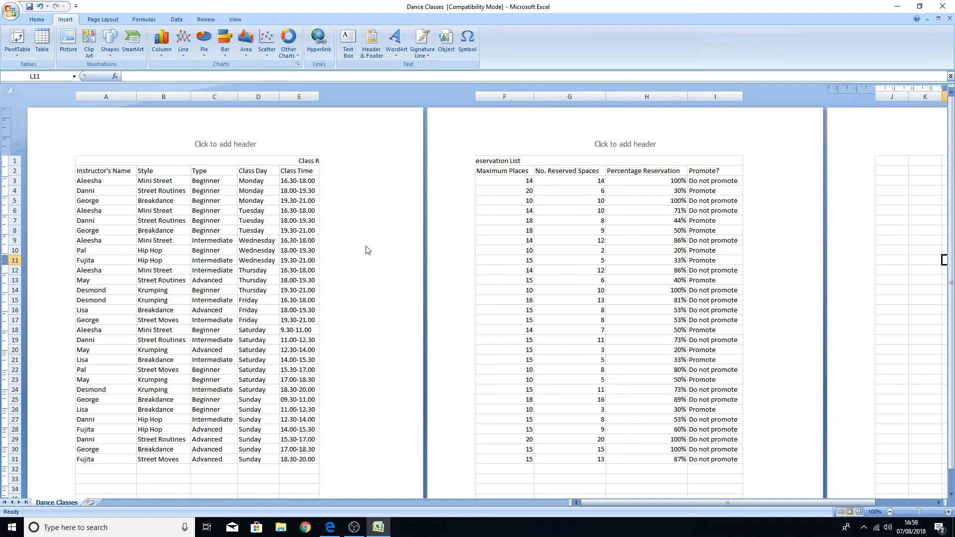
scroll(359, 248, down, 10)
scroll(359, 249, up, 3)
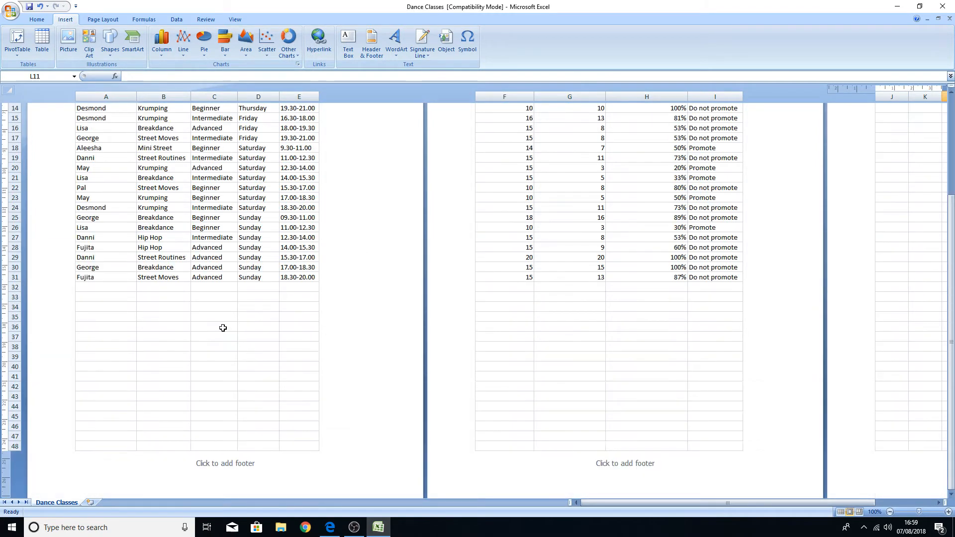
click(221, 339)
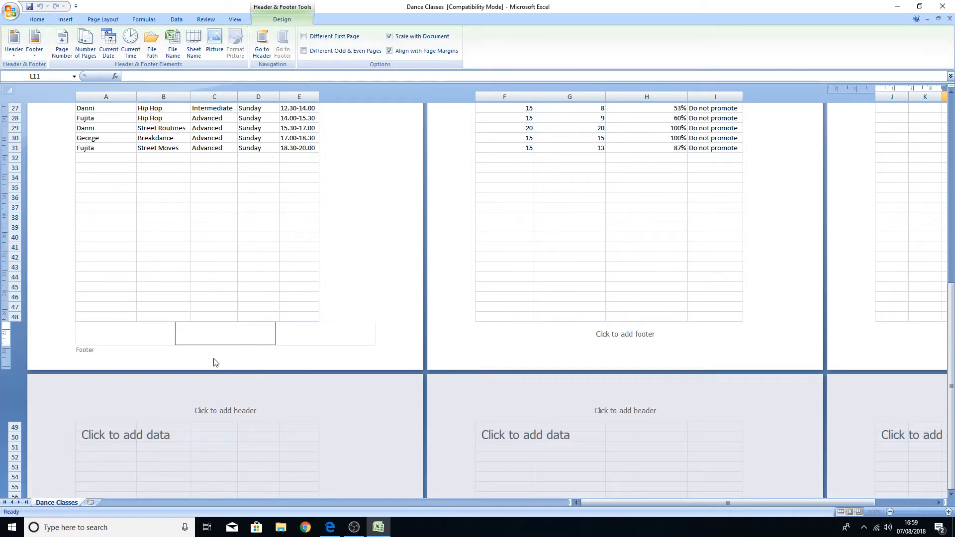
text(07/08/2018)
key(Return)
click(53, 334)
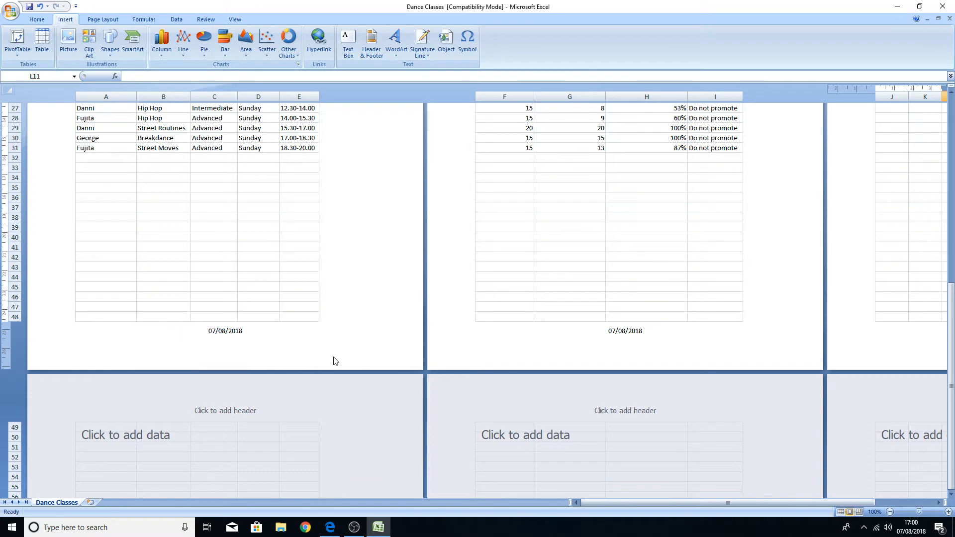
- Change the sheet's page orientation to landscape
scroll(413, 322, up, 10)
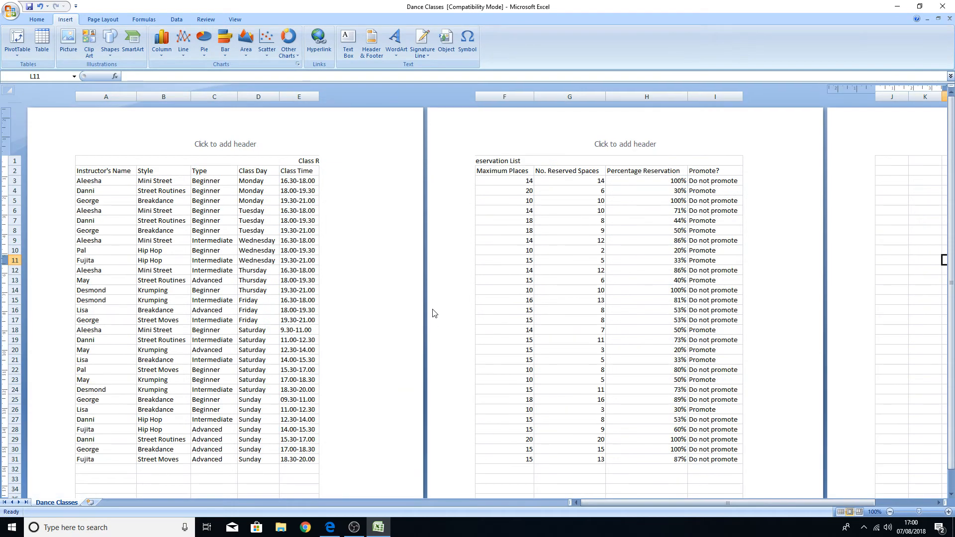
scroll(432, 315, down, 8)
scroll(432, 313, up, 8)
click(240, 21)
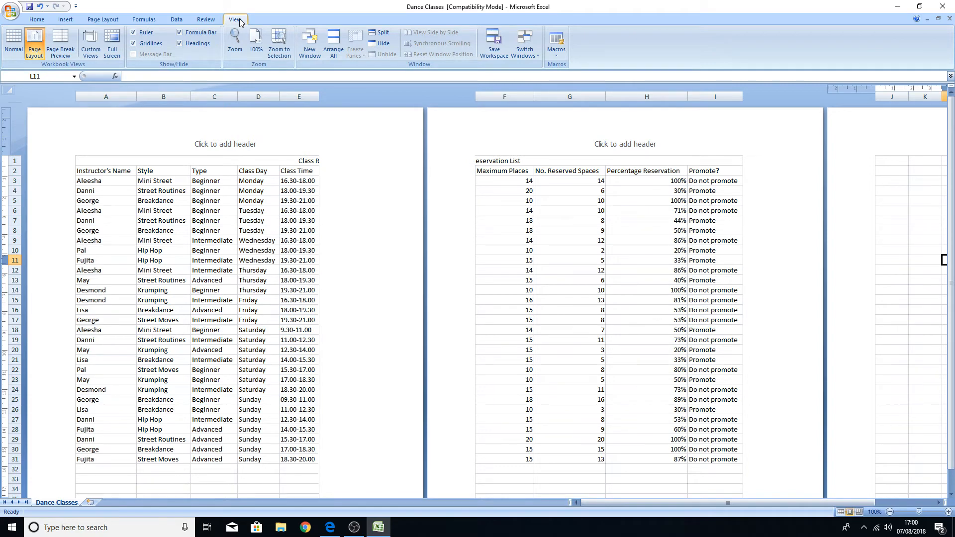
click(105, 20)
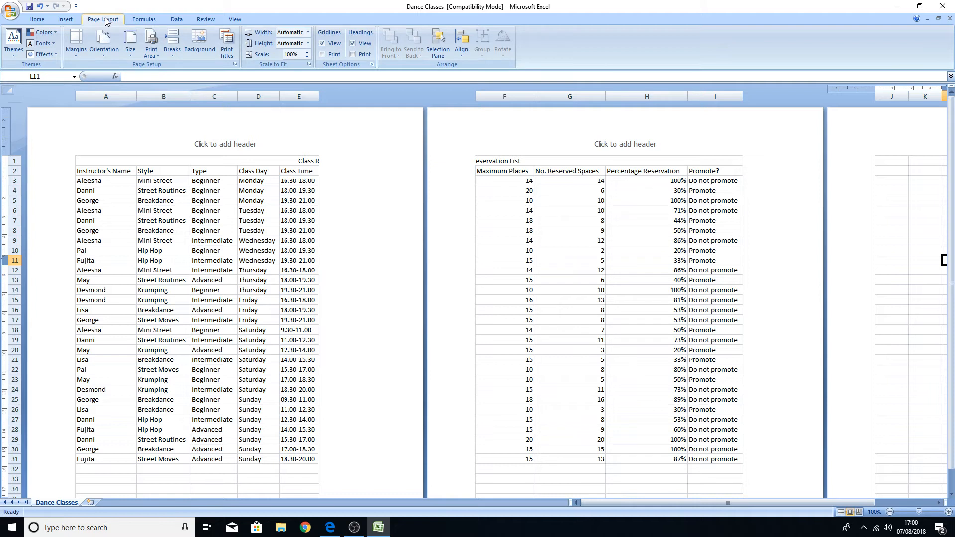
click(106, 54)
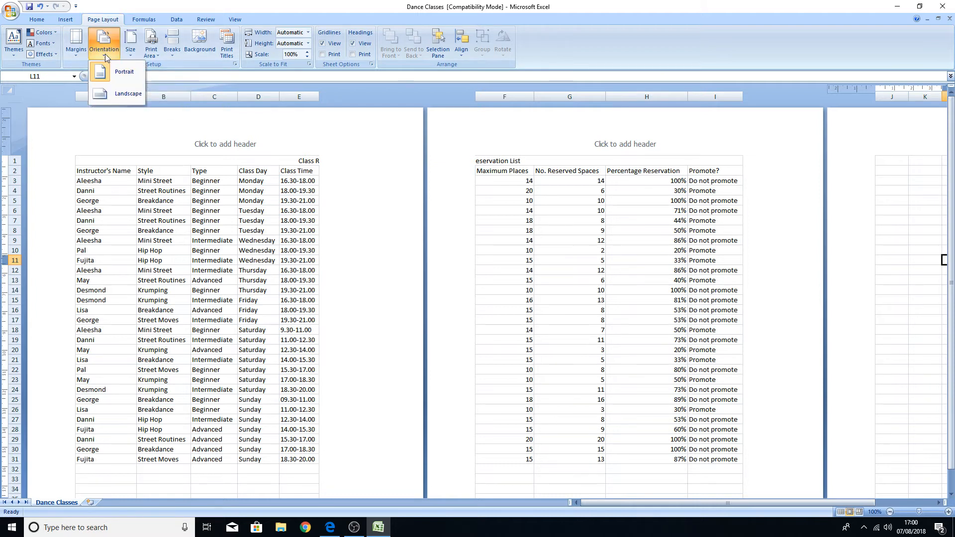
click(118, 95)
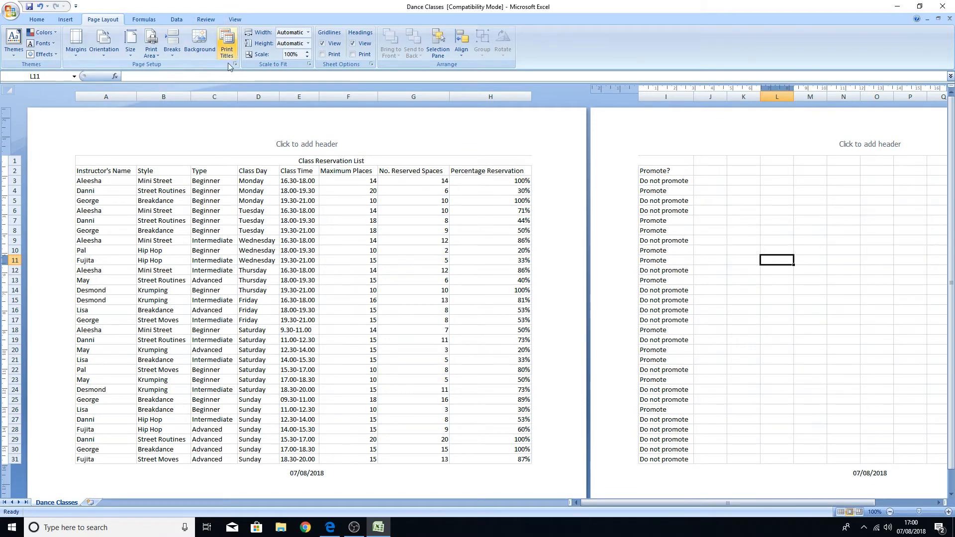
- Insert a blank row between the Class Reservation List heading and the column headings
click(13, 170)
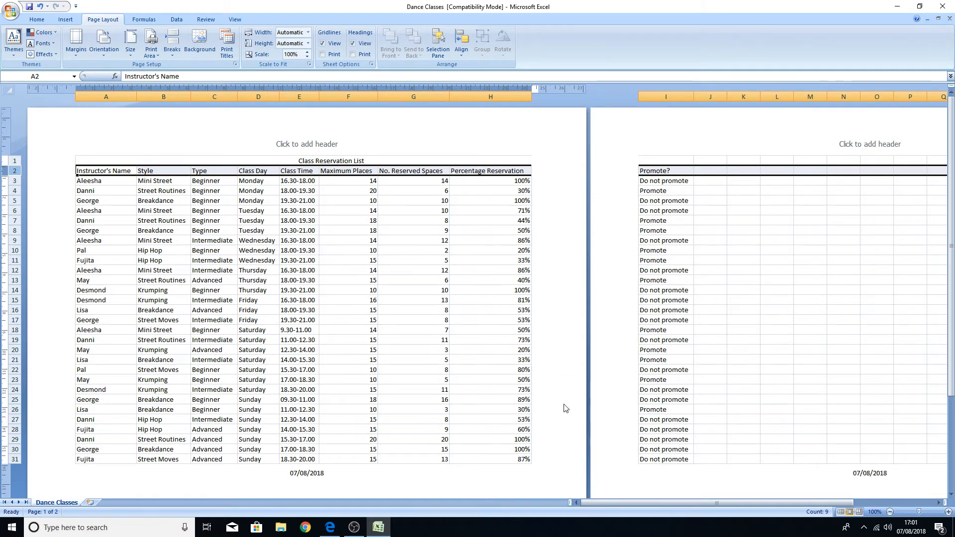
scroll(554, 397, down, 6)
scroll(554, 398, up, 6)
right_click(293, 171)
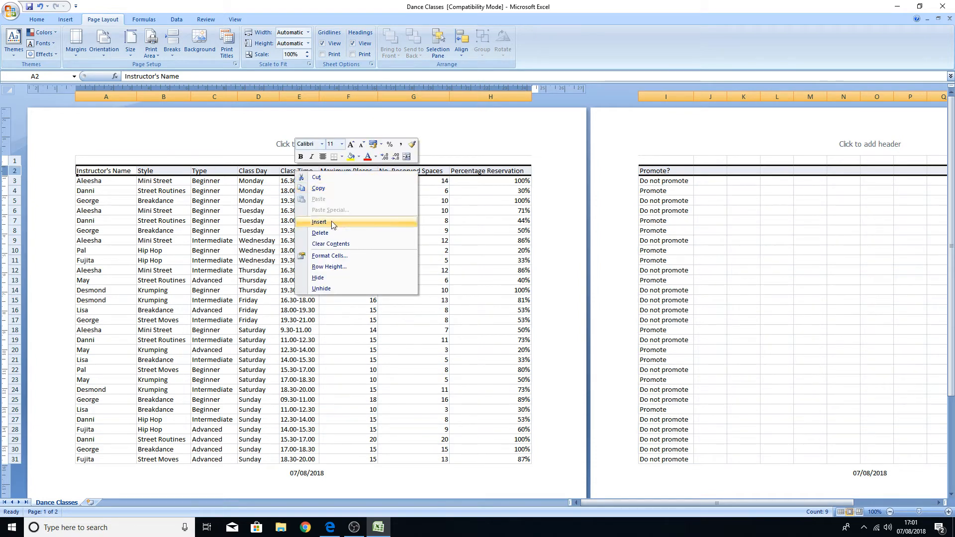
click(319, 222)
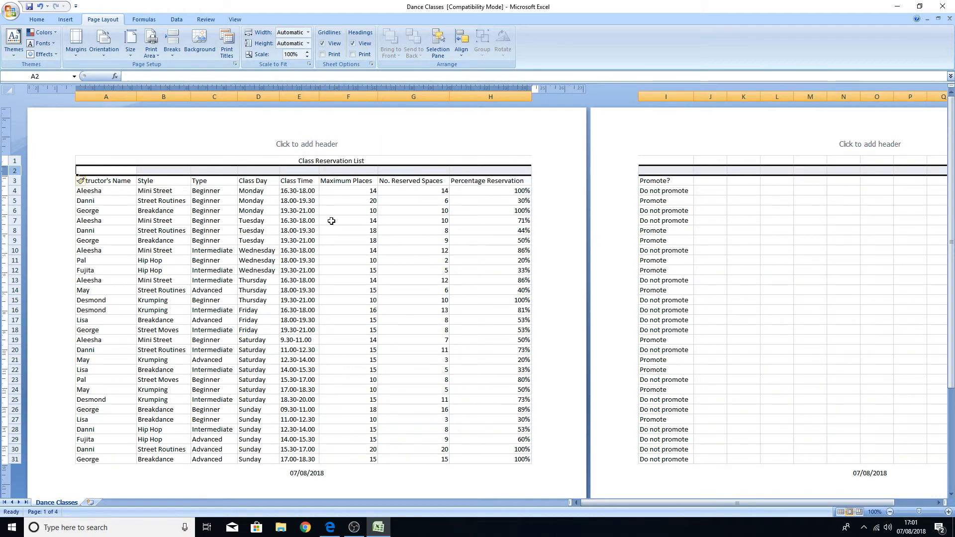
click(332, 221)
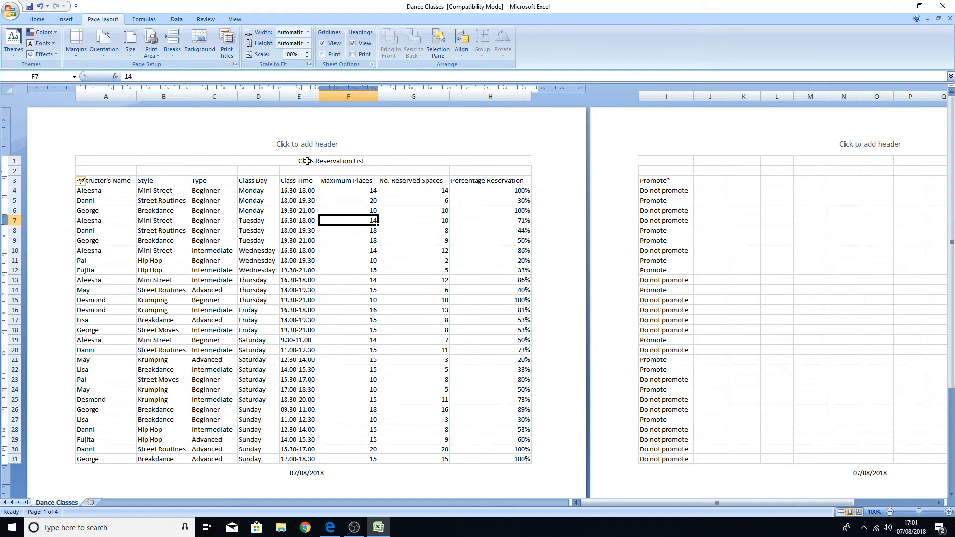
- Merge and center cells A2:A3 holding the Instructor's Name heading and wrap its text
drag(123, 170, 120, 181)
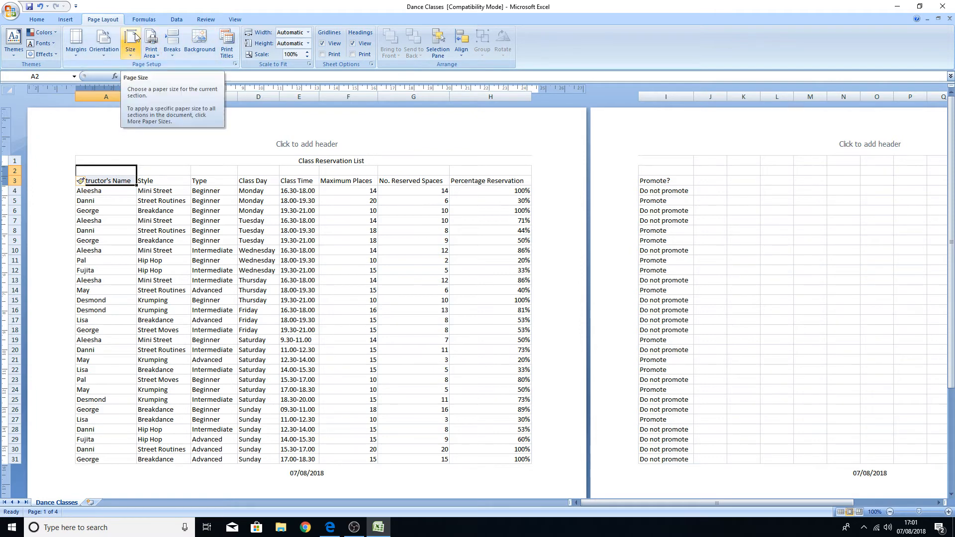
click(38, 20)
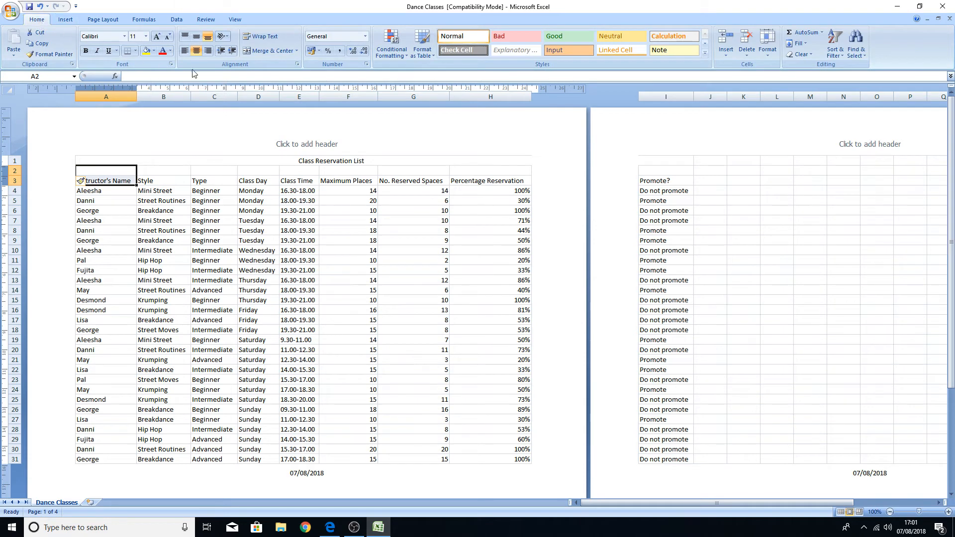
click(268, 49)
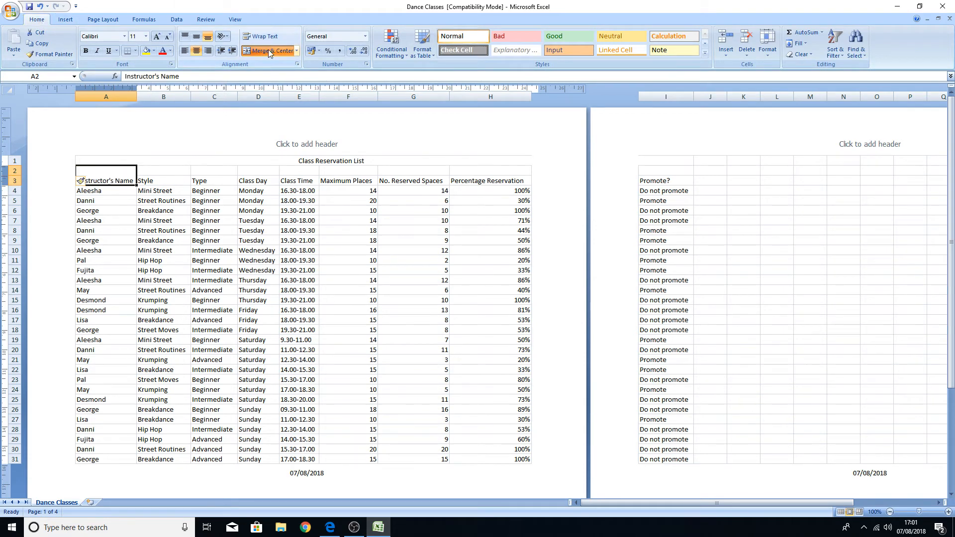
click(265, 37)
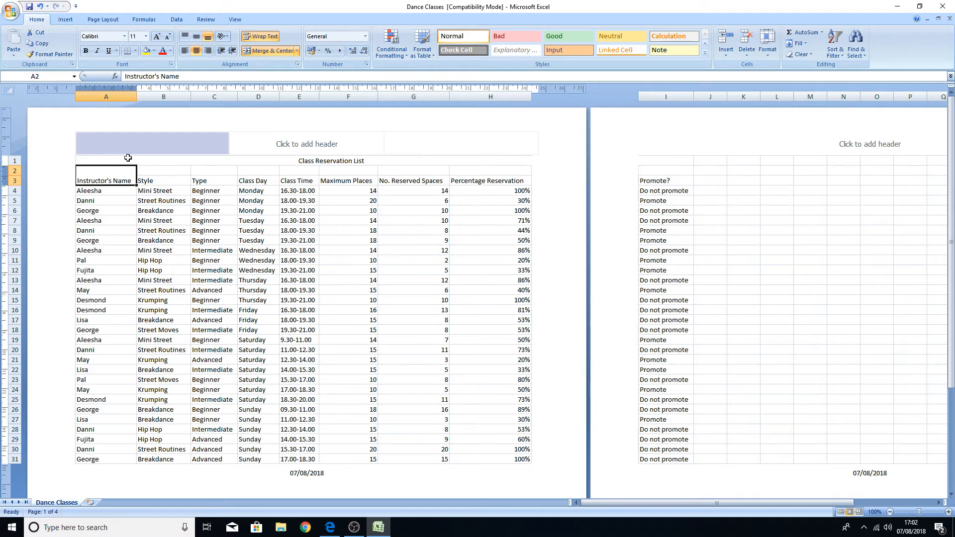
- Merge, center and wrap the Style heading across B2:B3 and the Type heading across C2:C3
click(172, 173)
click(264, 50)
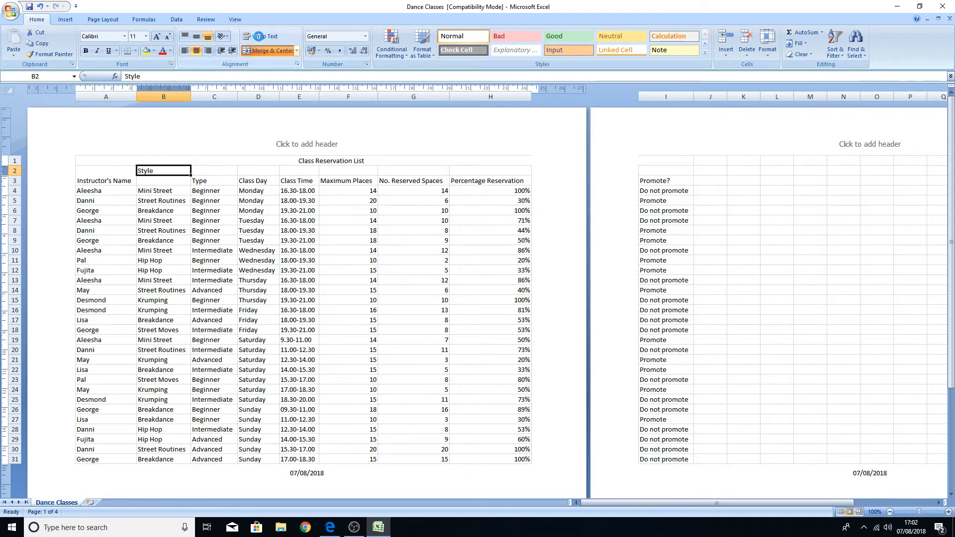
click(207, 182)
drag(209, 171, 209, 180)
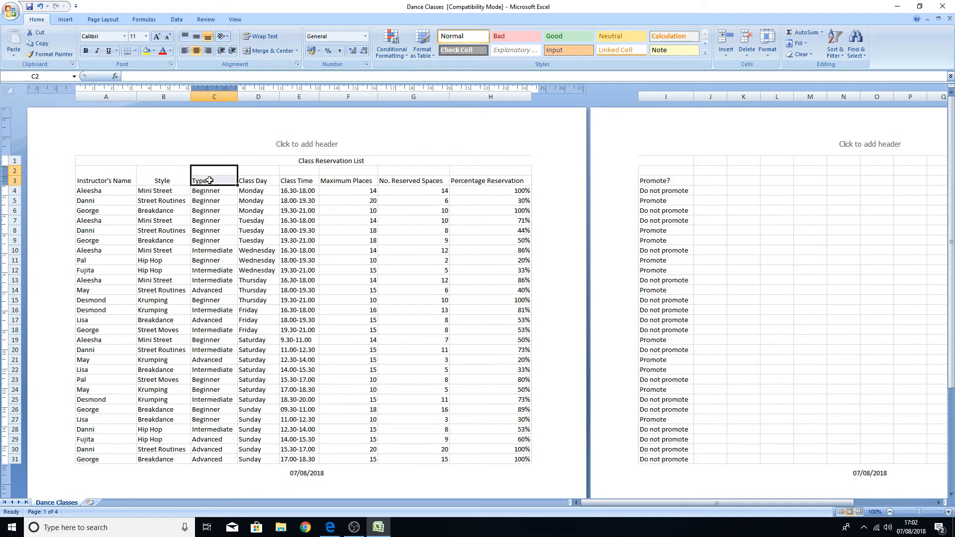
click(271, 47)
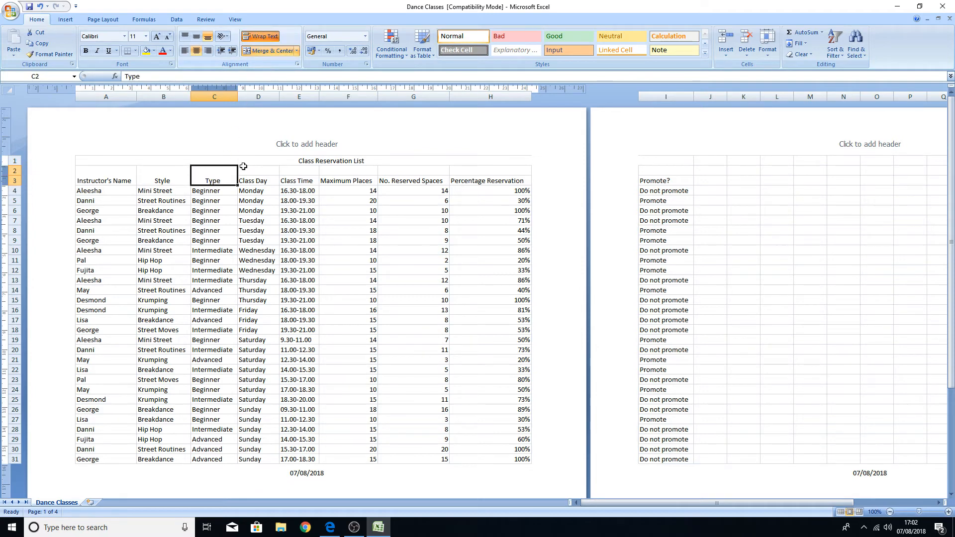
- Merge, center and wrap the Class Day heading across D2:D3 and the Class Time heading across E2:E3
drag(255, 171, 256, 181)
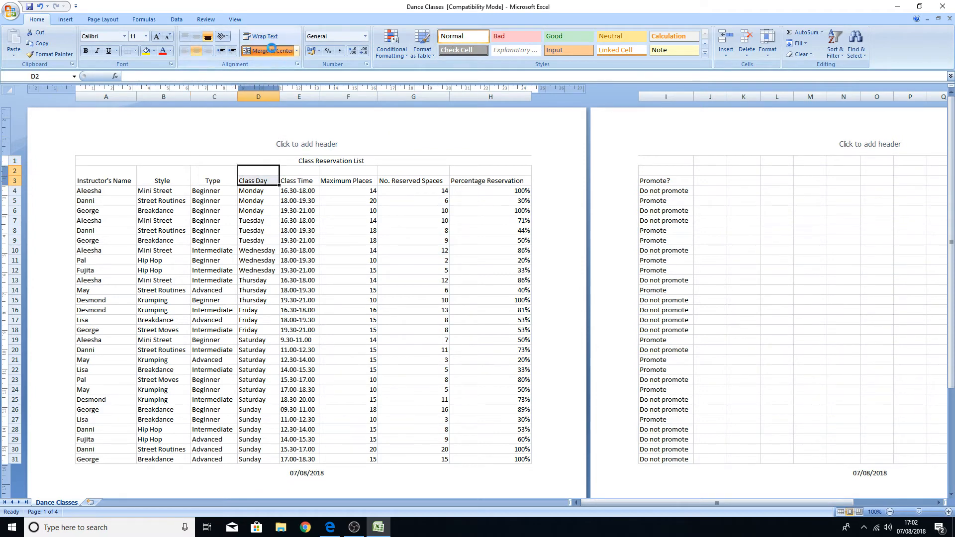
click(271, 50)
click(262, 35)
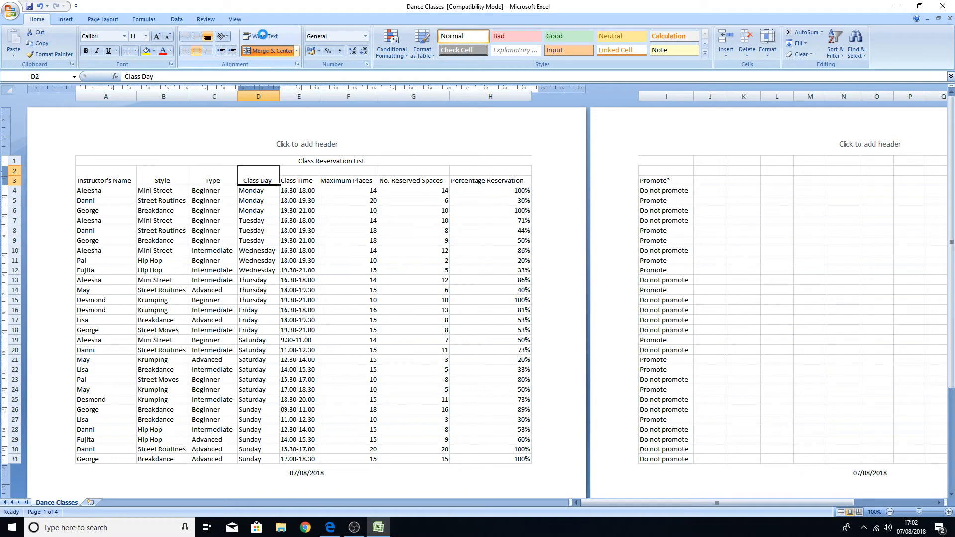
click(301, 173)
drag(301, 173, 302, 182)
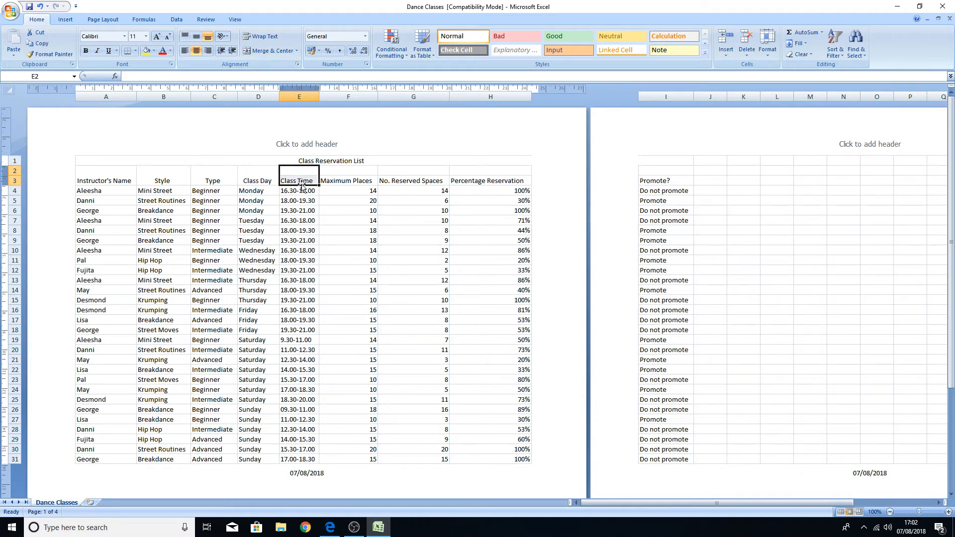
click(271, 50)
click(257, 36)
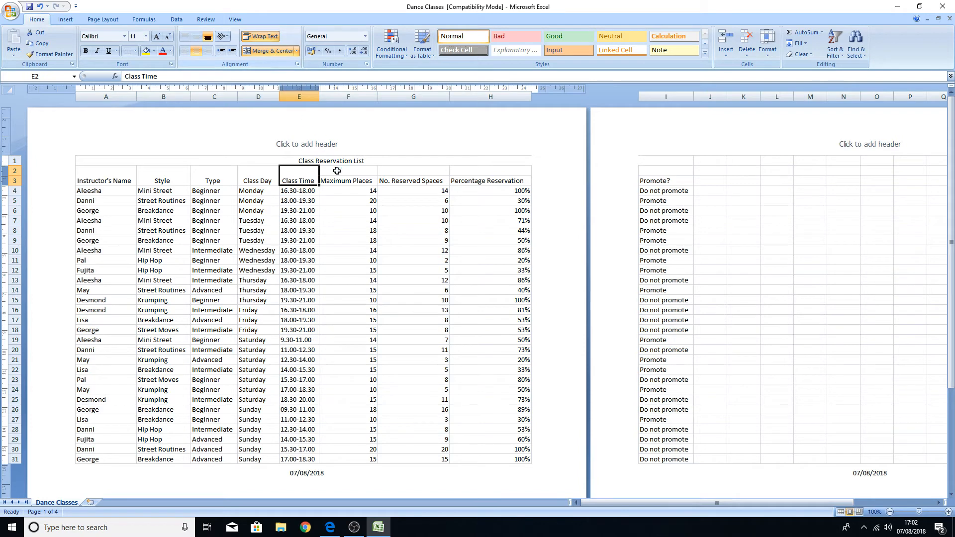
- Merge, center and wrap the Maximum Places heading across F2:F3 and the No. Reserved Spaces heading across G2:G3
click(337, 174)
drag(337, 175, 337, 182)
click(271, 50)
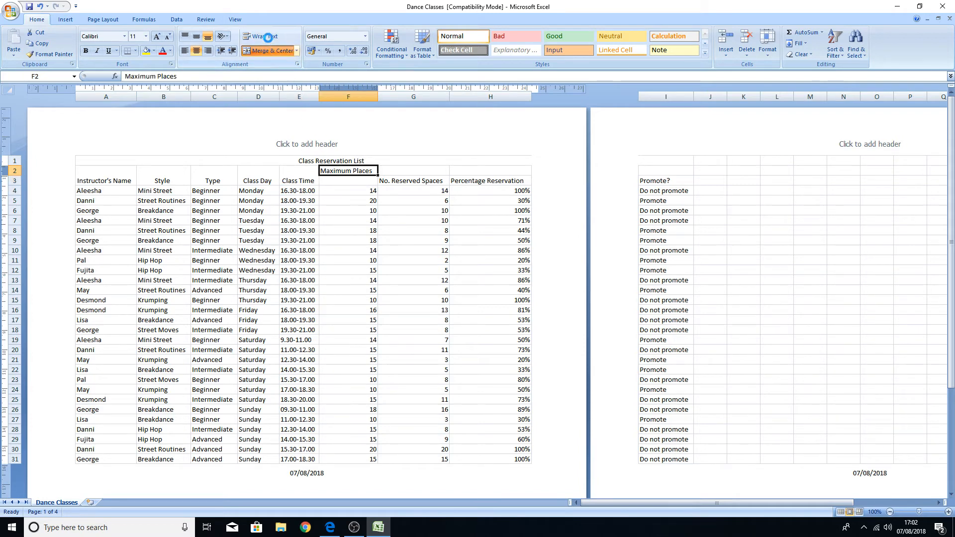
click(264, 36)
drag(386, 172, 386, 182)
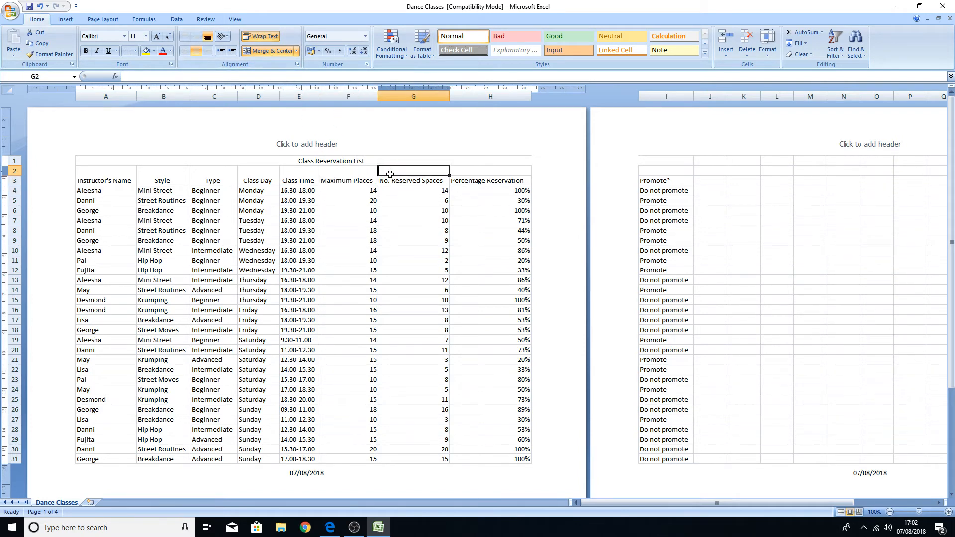
click(260, 36)
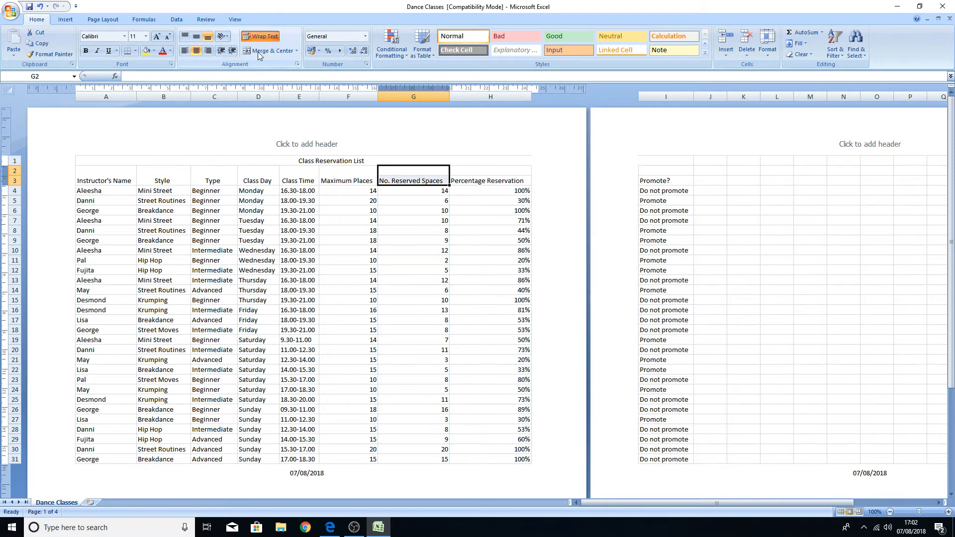
click(259, 53)
- Merge, center and wrap the Percentage Reservation heading across H2:H3 and the Promote? heading across I2:I3
drag(463, 171, 463, 182)
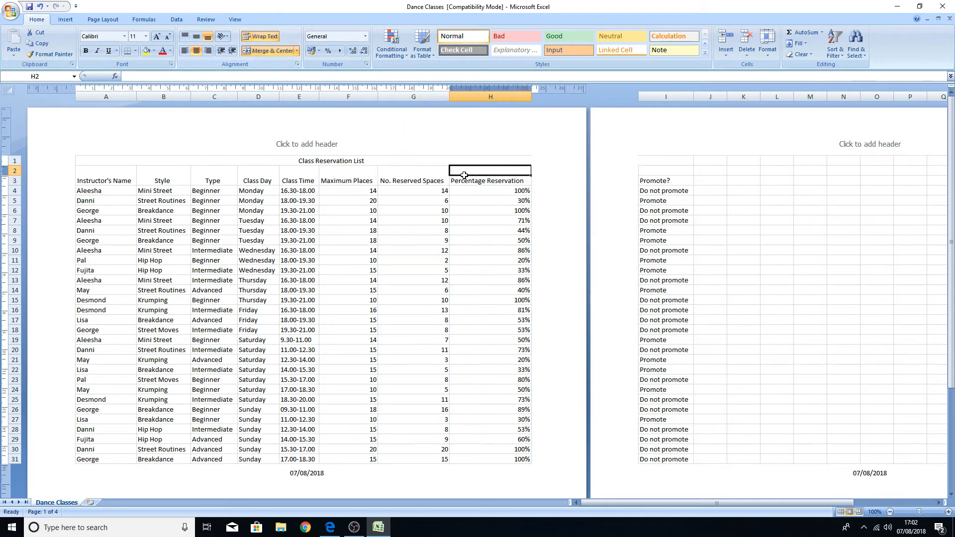
click(268, 50)
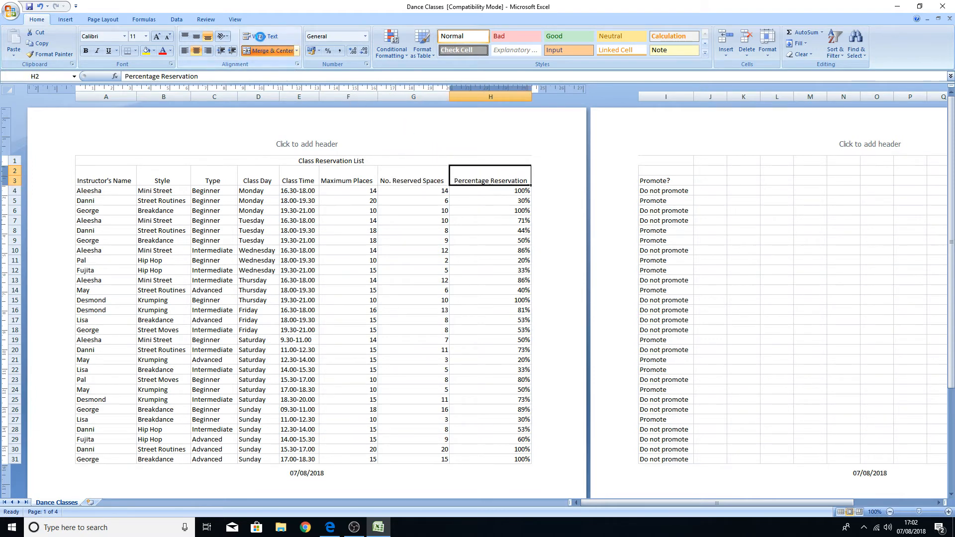
click(259, 36)
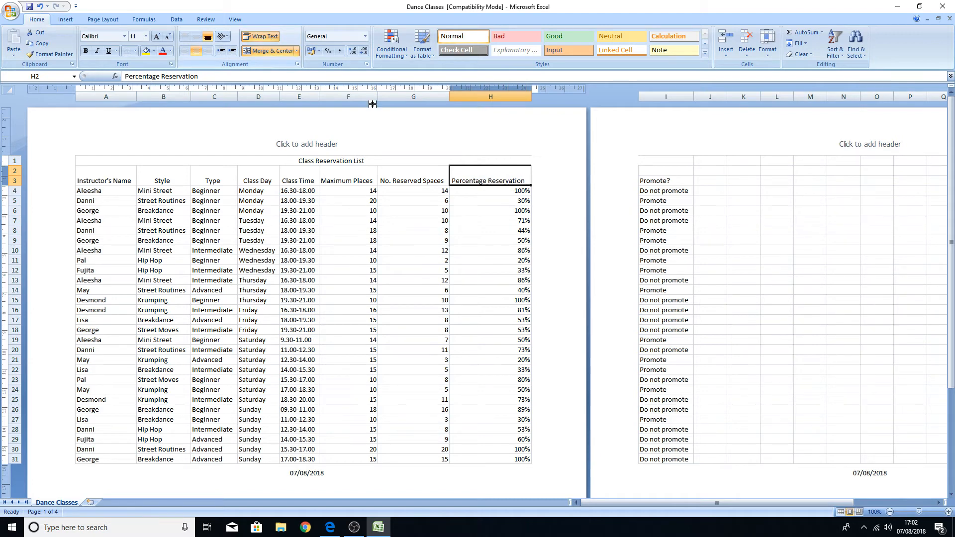
drag(662, 173, 662, 182)
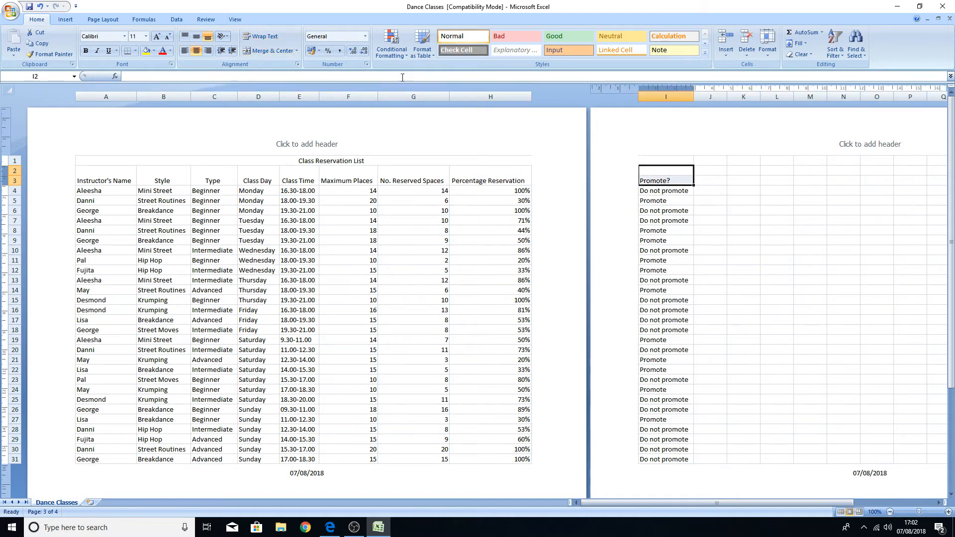
click(265, 38)
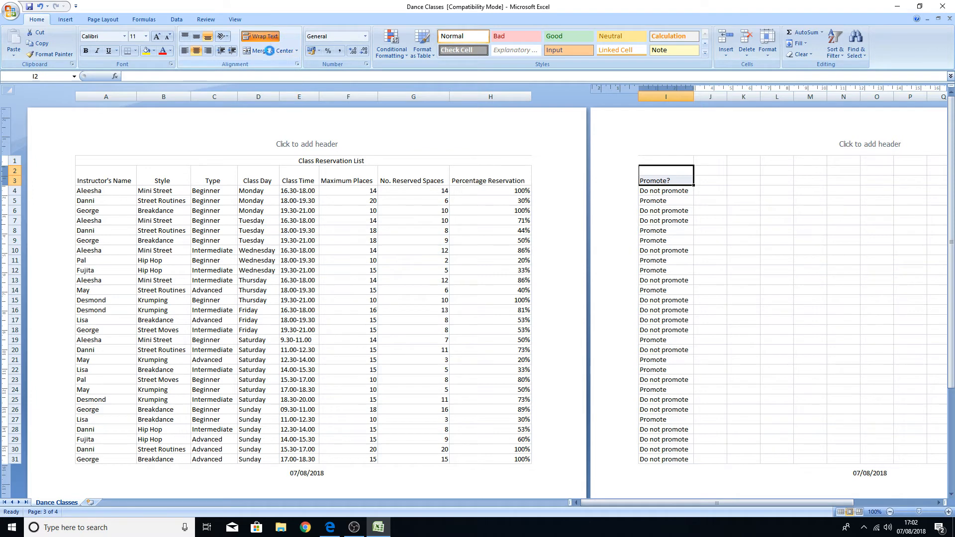
click(266, 52)
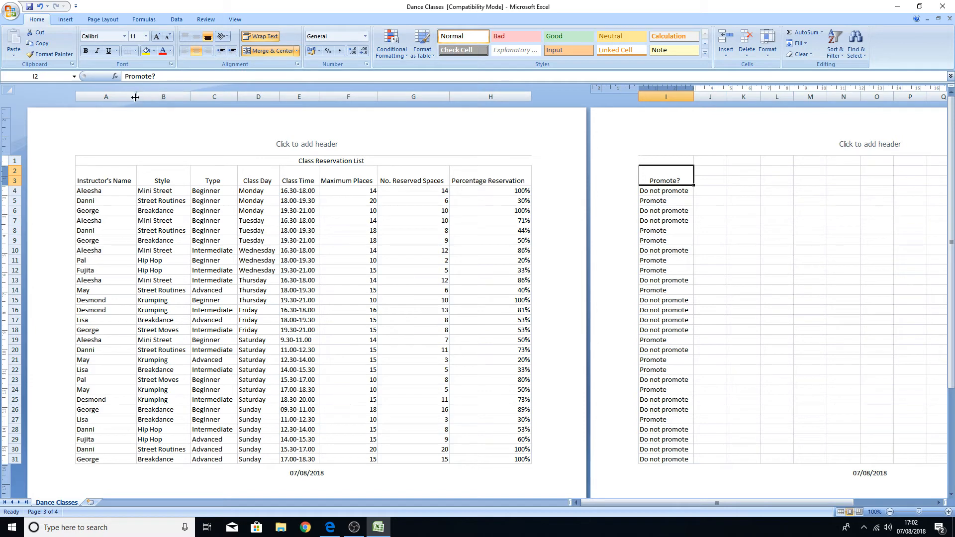
- Narrow columns A, F and G so that their headings wrap onto two lines between whole words
drag(135, 97, 112, 102)
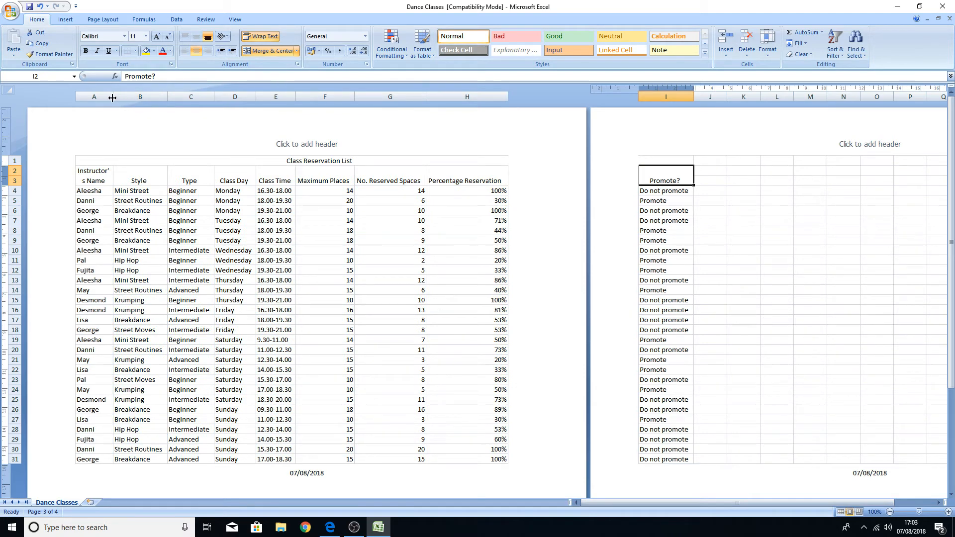
drag(114, 96, 115, 98)
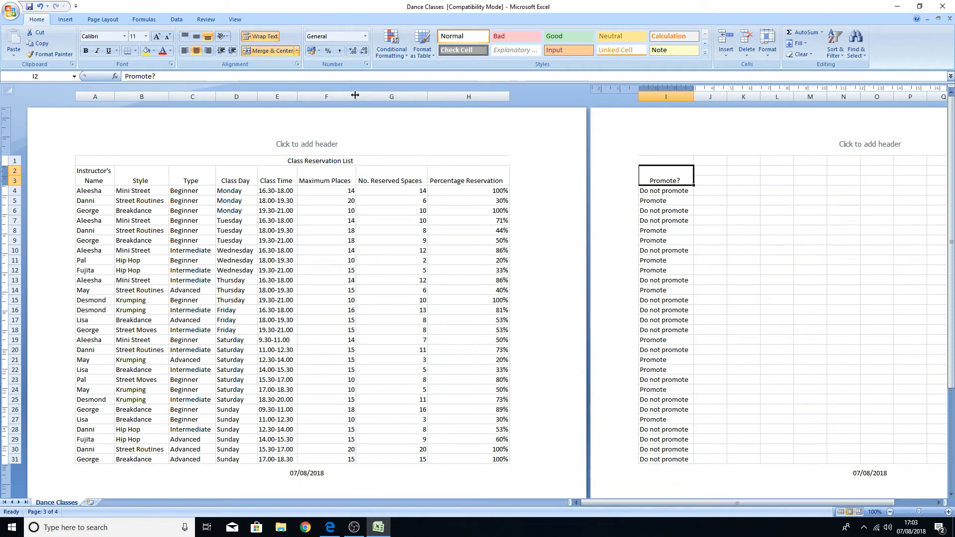
drag(356, 95, 333, 97)
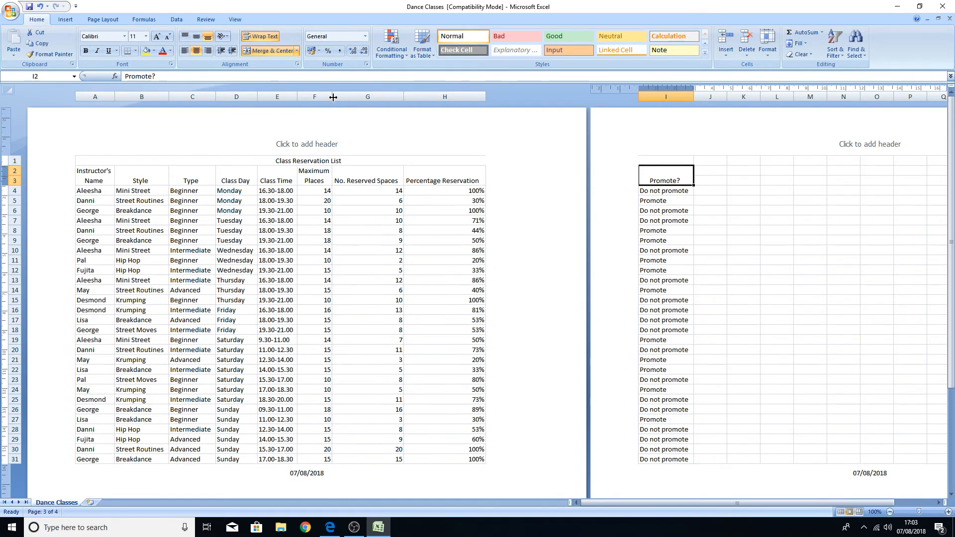
drag(404, 98, 373, 103)
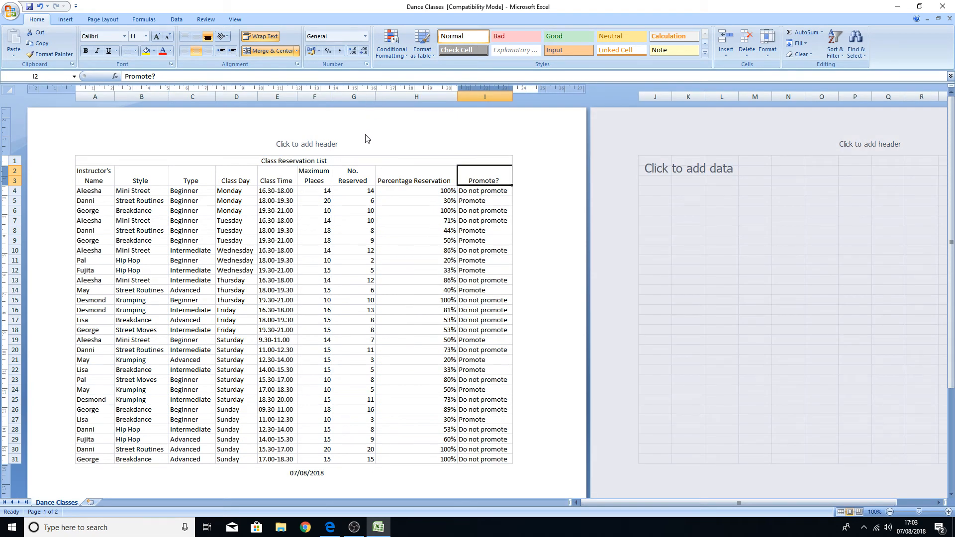
drag(375, 98, 378, 98)
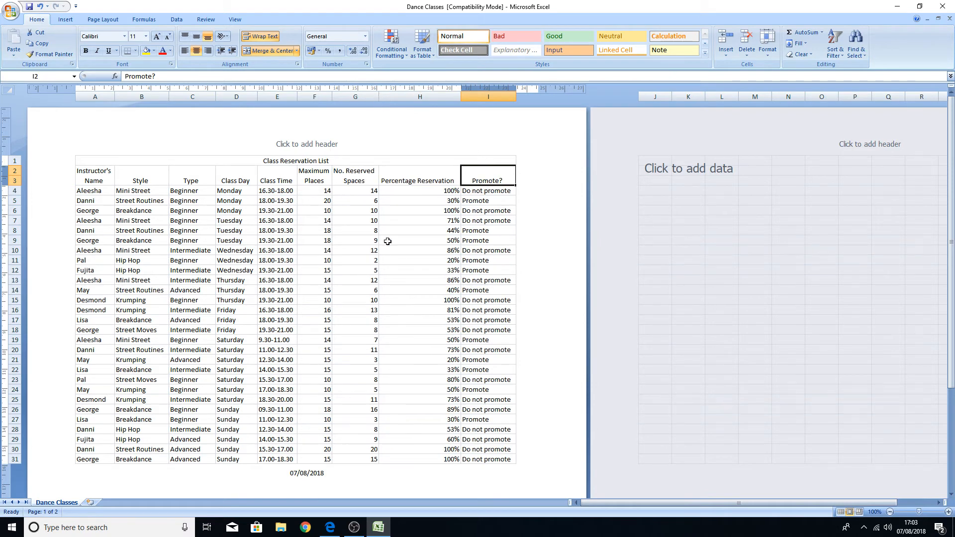
- Narrow column H so that the Percentage Reservation heading wraps onto two lines with both words fully shown
drag(462, 96, 436, 102)
drag(419, 104, 419, 104)
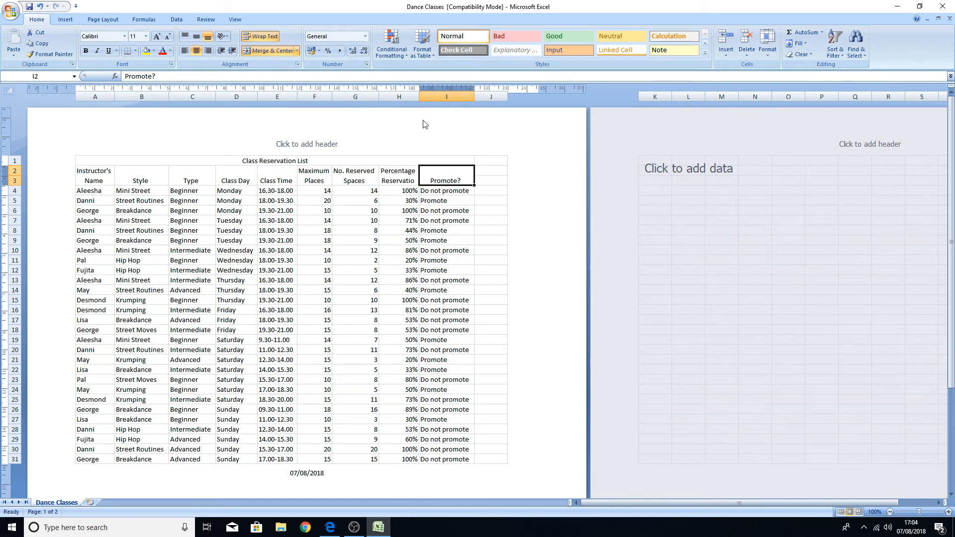
drag(418, 97, 421, 97)
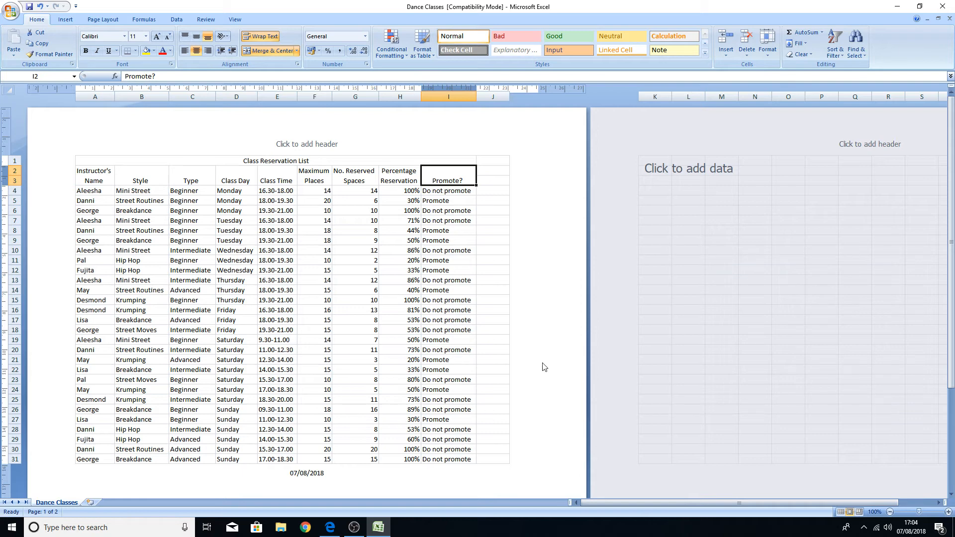
- Center the contents of every cell in the Dance Classes sheet horizontally
click(474, 356)
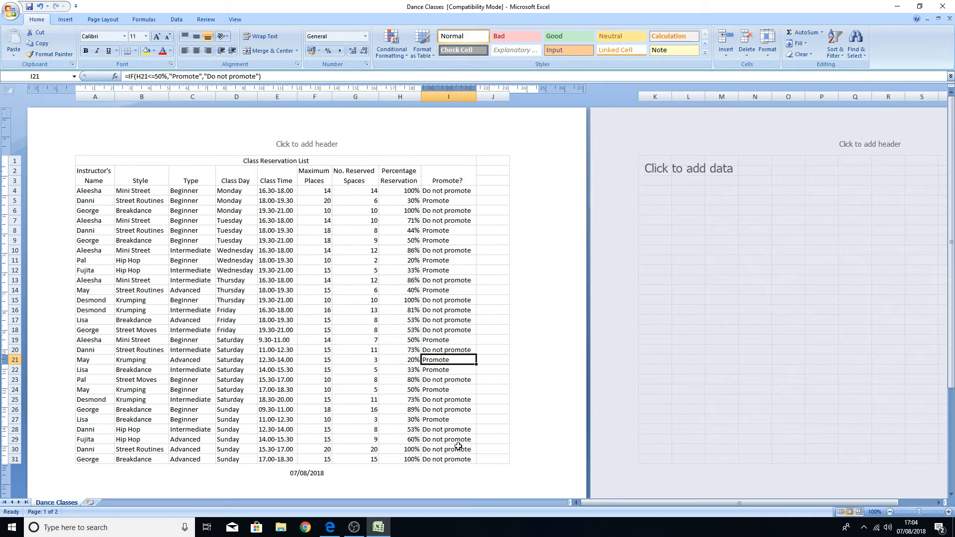
click(10, 91)
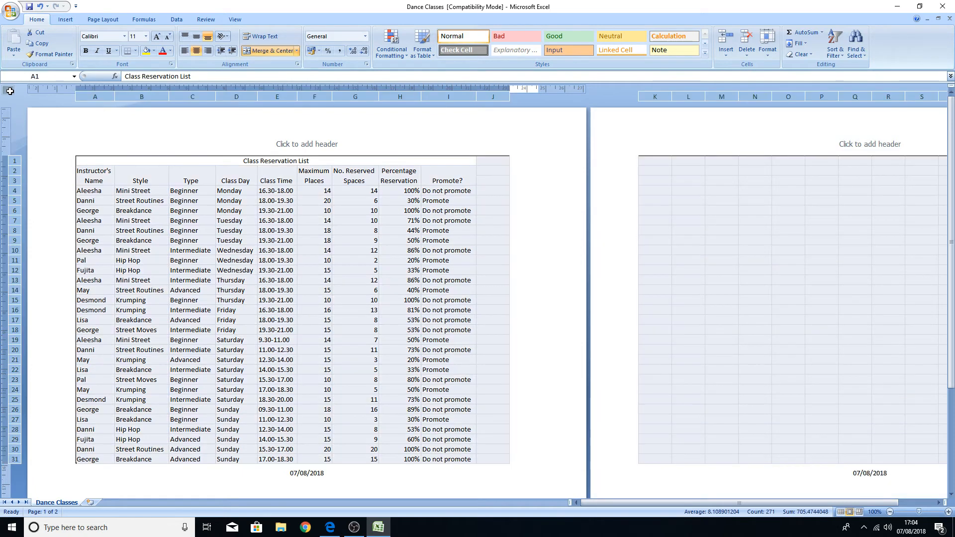
click(196, 51)
click(198, 54)
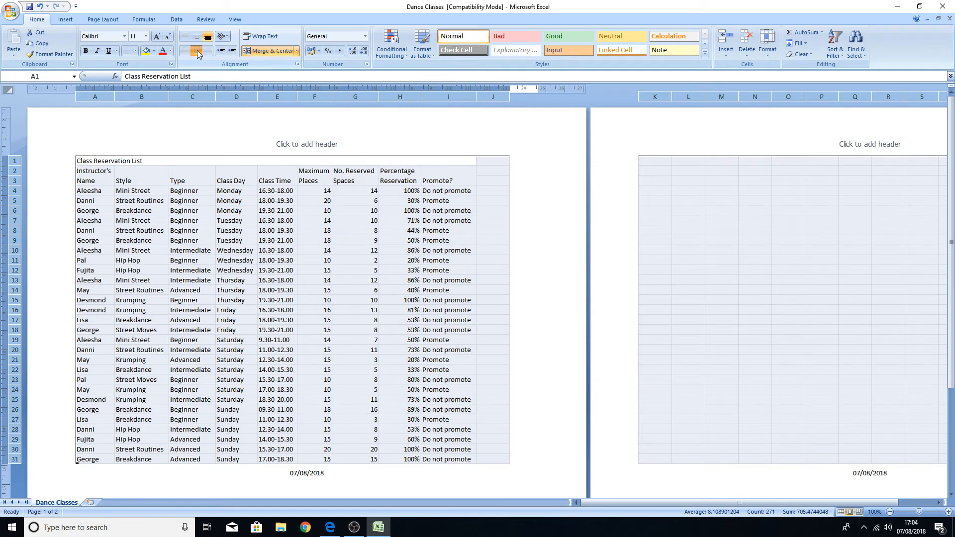
click(199, 55)
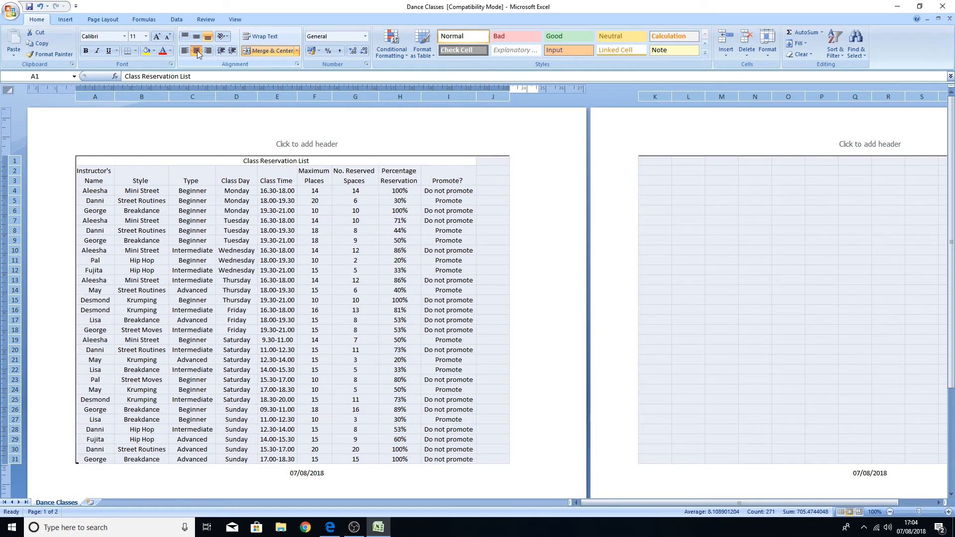
- Try left alignment on all cells of the sheet and return them to horizontal centering
click(197, 52)
click(197, 51)
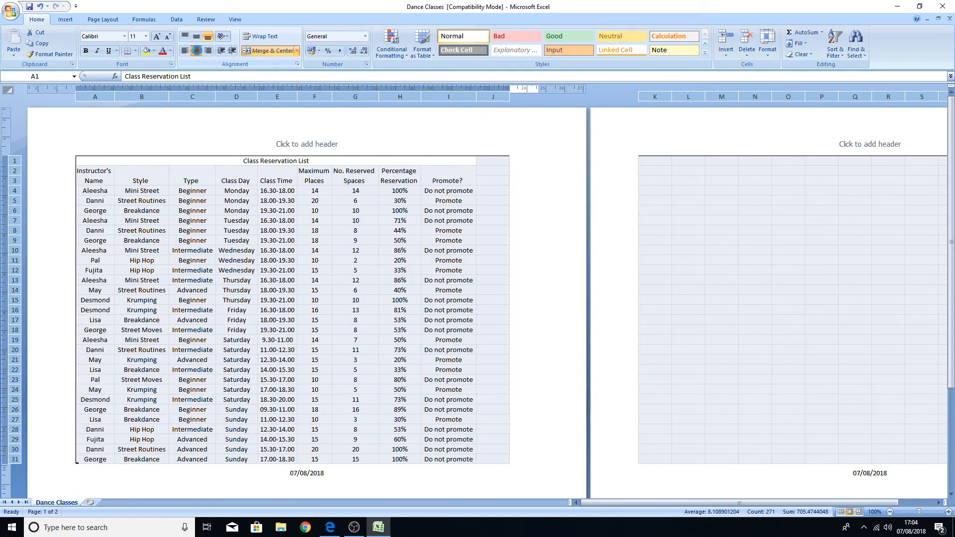
click(184, 53)
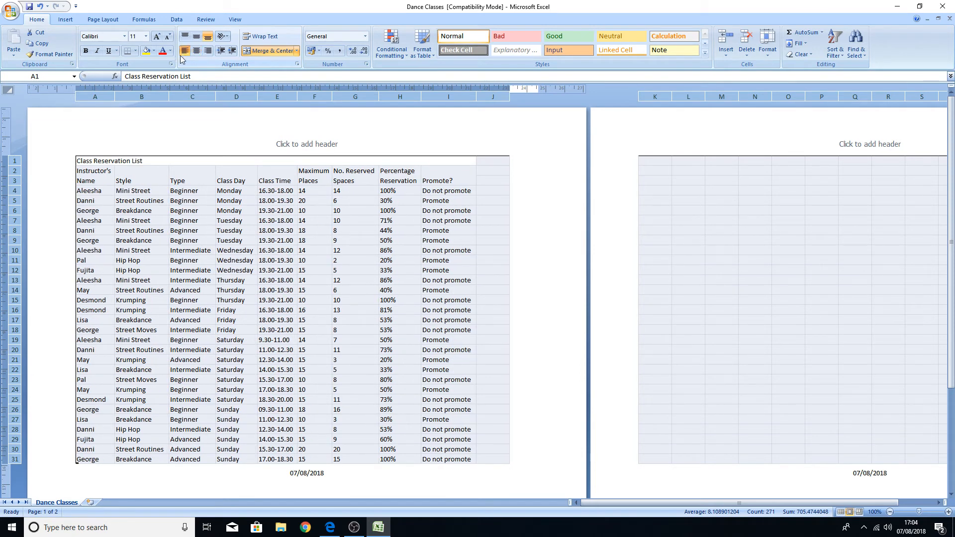
click(196, 53)
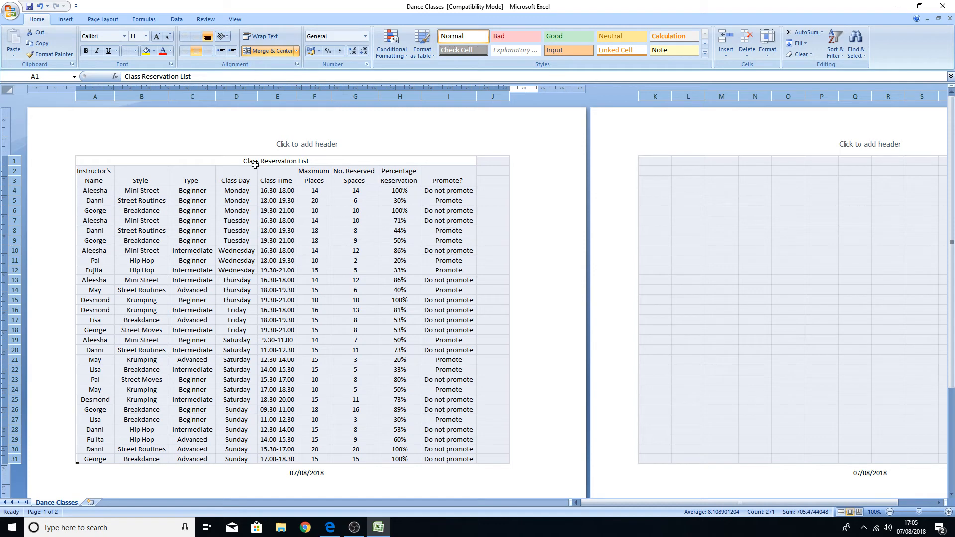
click(226, 152)
click(277, 227)
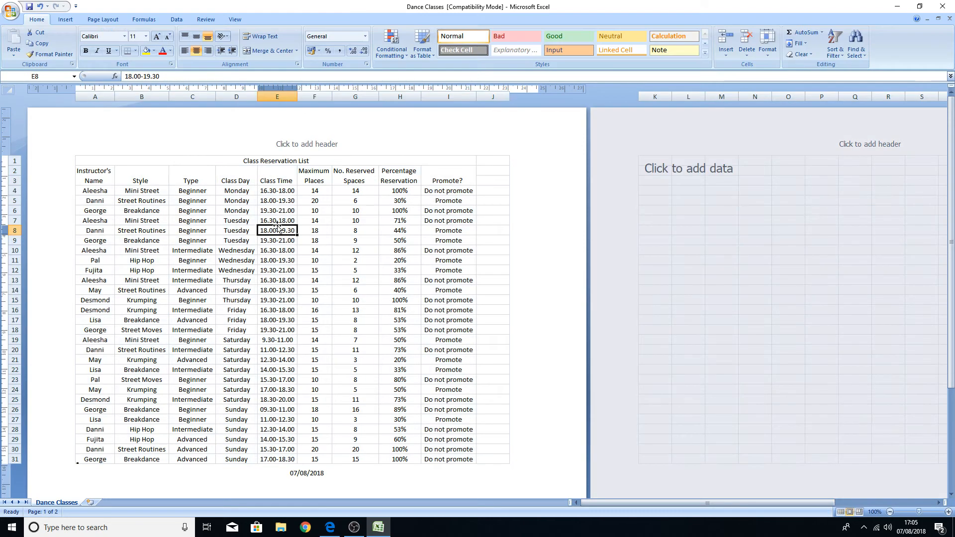
- Vertically middle-align the column headings in A2:I3
click(291, 160)
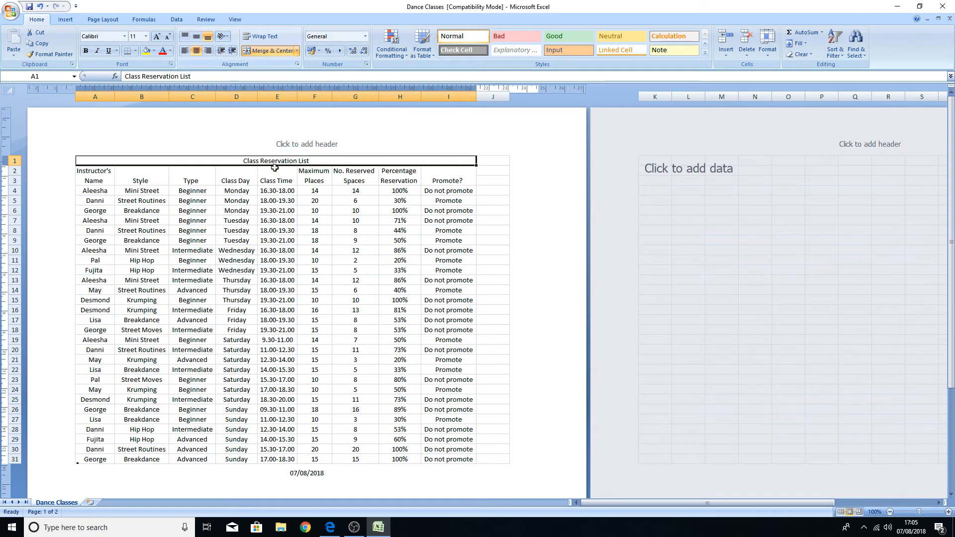
drag(462, 178, 102, 179)
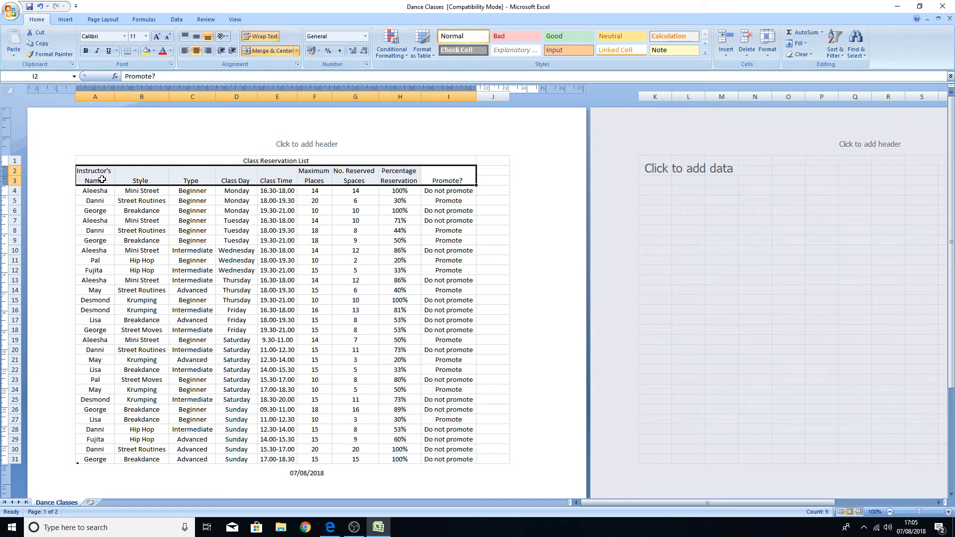
click(200, 41)
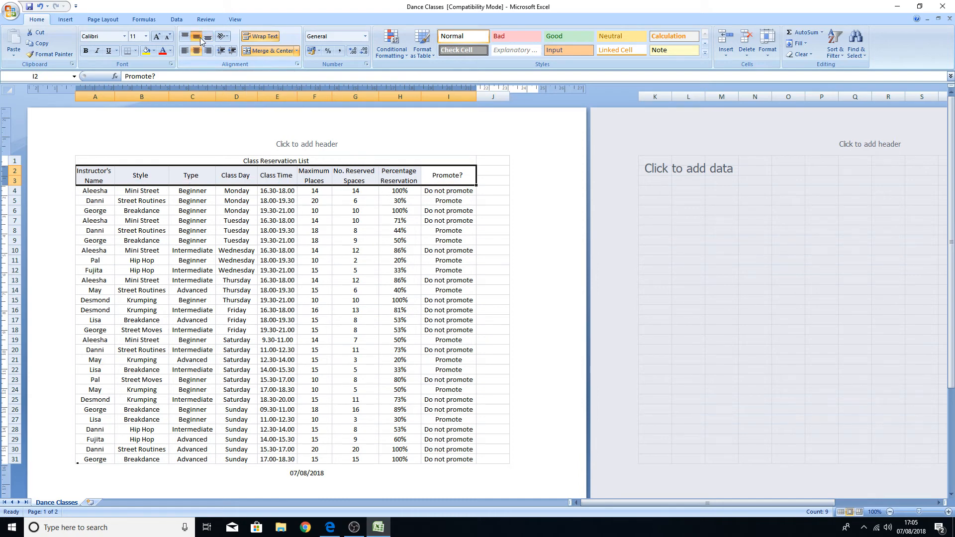
click(441, 352)
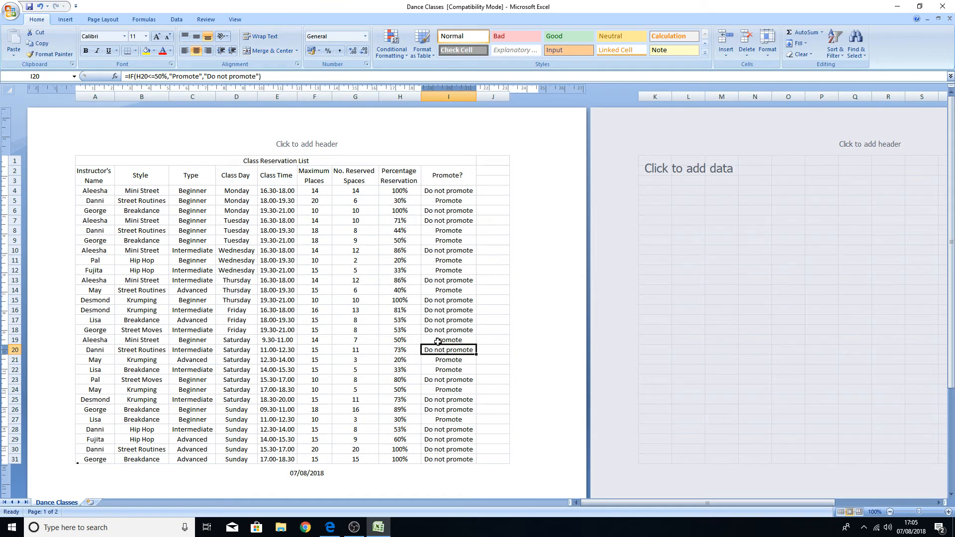
- Enlarge the Class Reservation List title in row 1 to font size 20
click(315, 162)
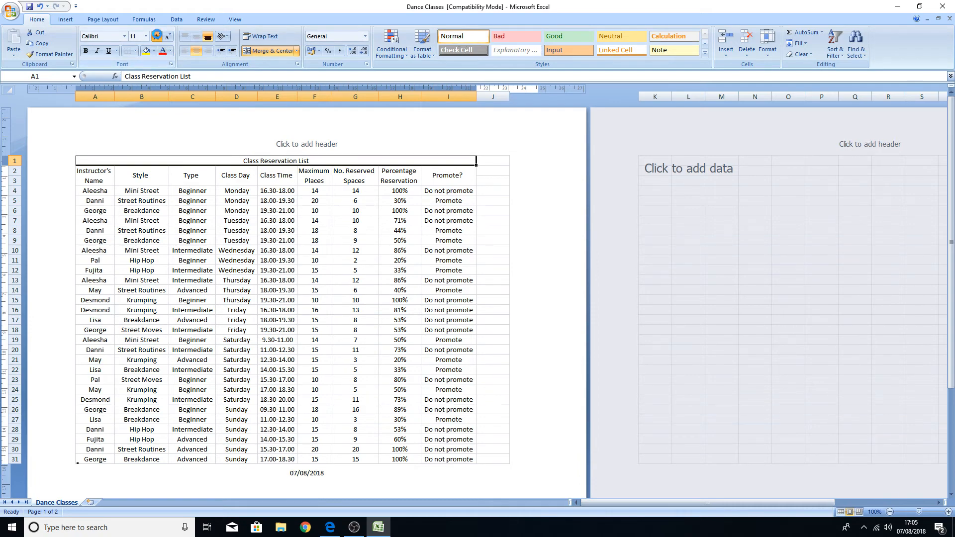
click(156, 36)
click(157, 35)
click(157, 35)
click(156, 36)
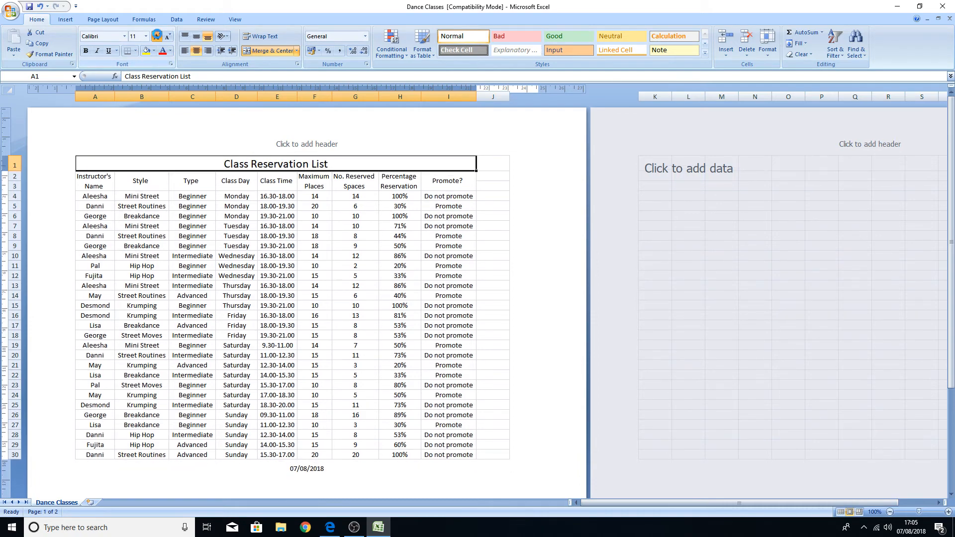
click(156, 36)
click(157, 36)
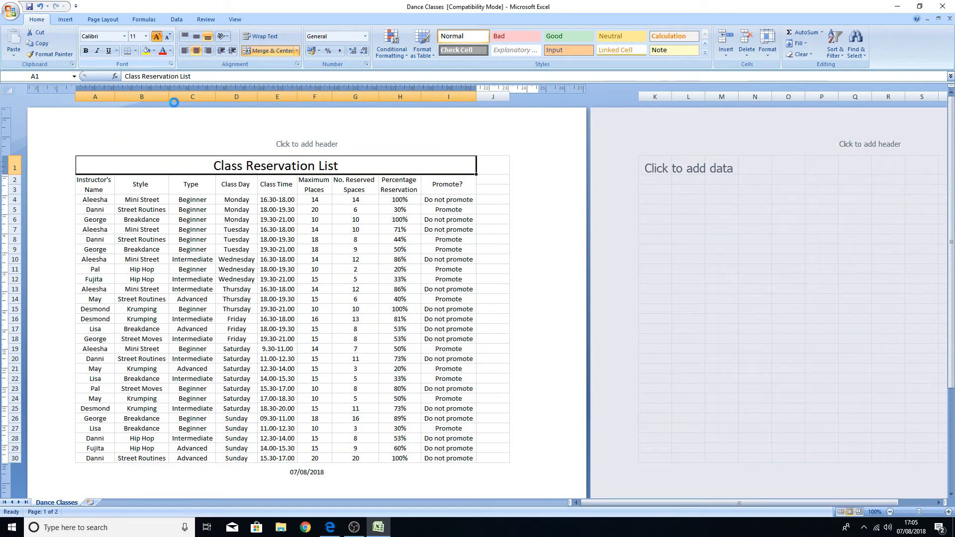
click(156, 35)
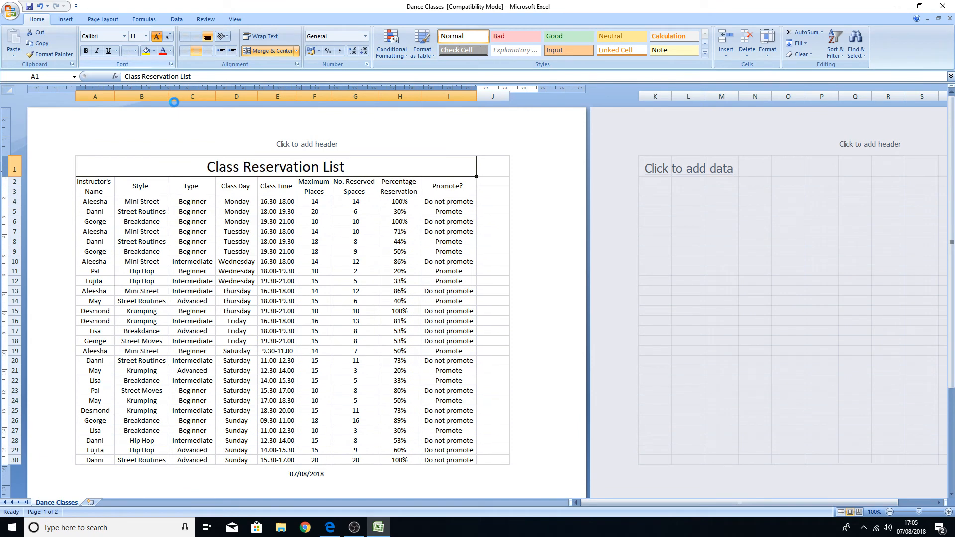
click(167, 36)
click(168, 36)
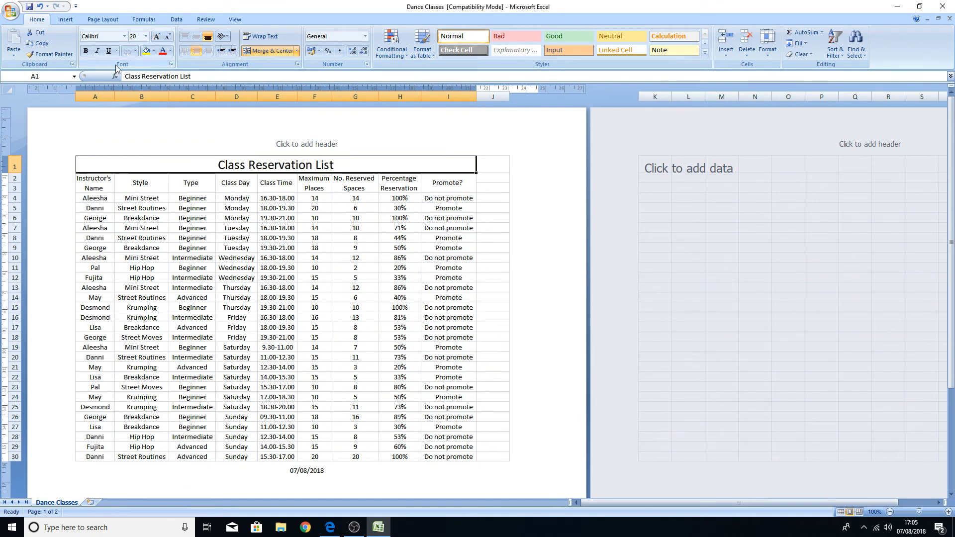
- Make the Class Reservation List title bold and give its merged cell a light blue fill
click(86, 50)
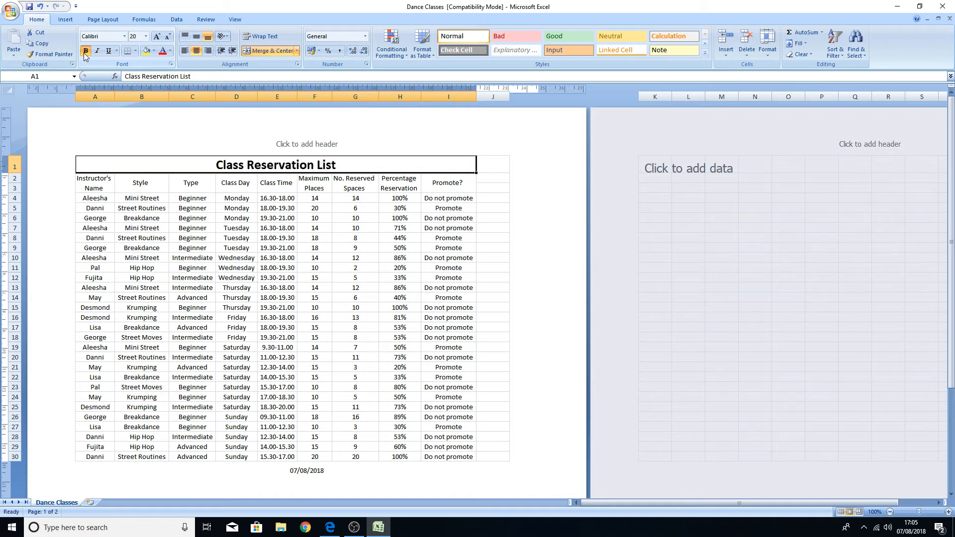
click(155, 52)
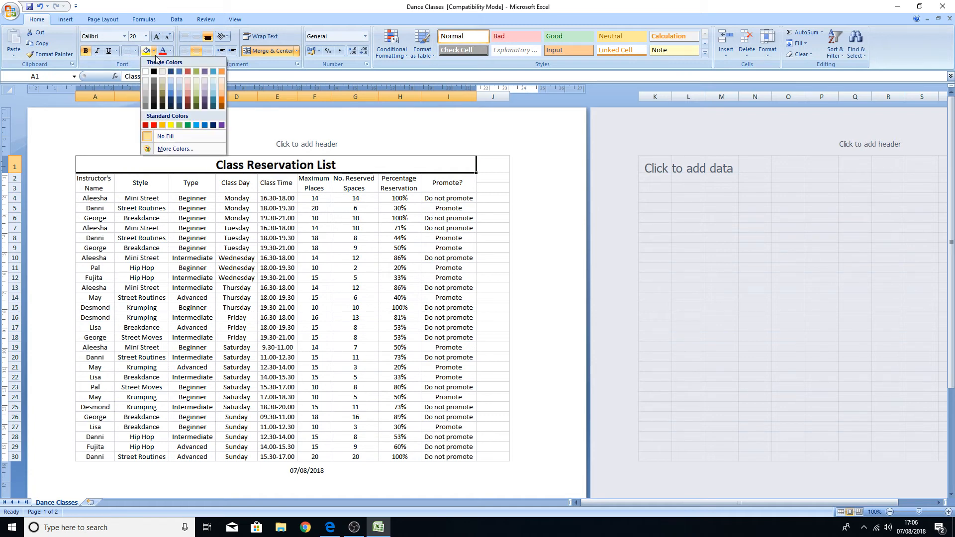
click(180, 87)
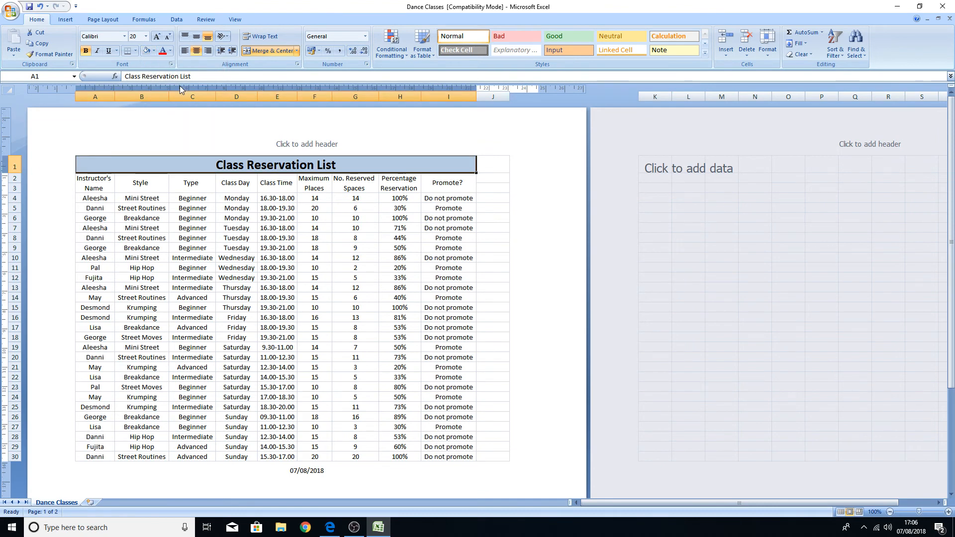
- Make the column headings in A2:I3 bold and fill them with a paler blue than the title
drag(469, 185, 99, 184)
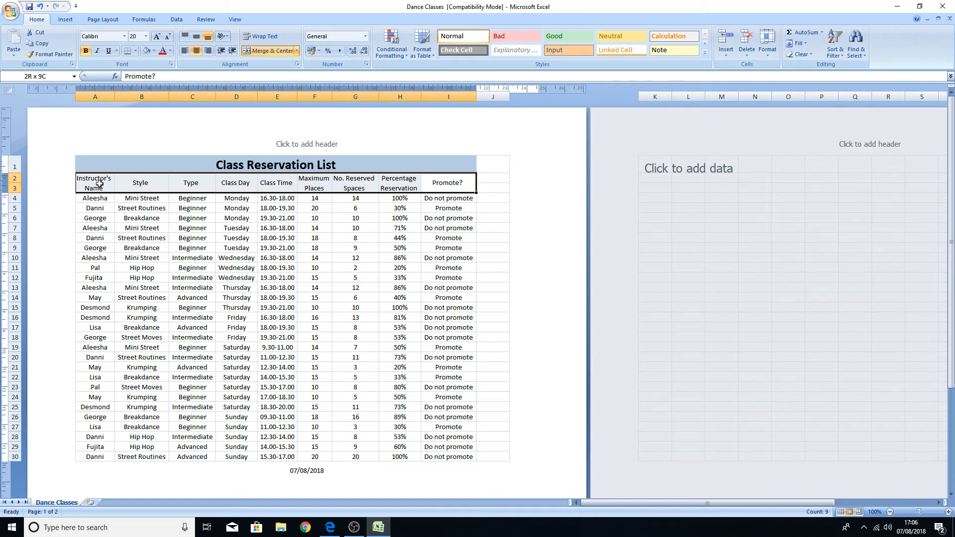
drag(99, 184, 99, 184)
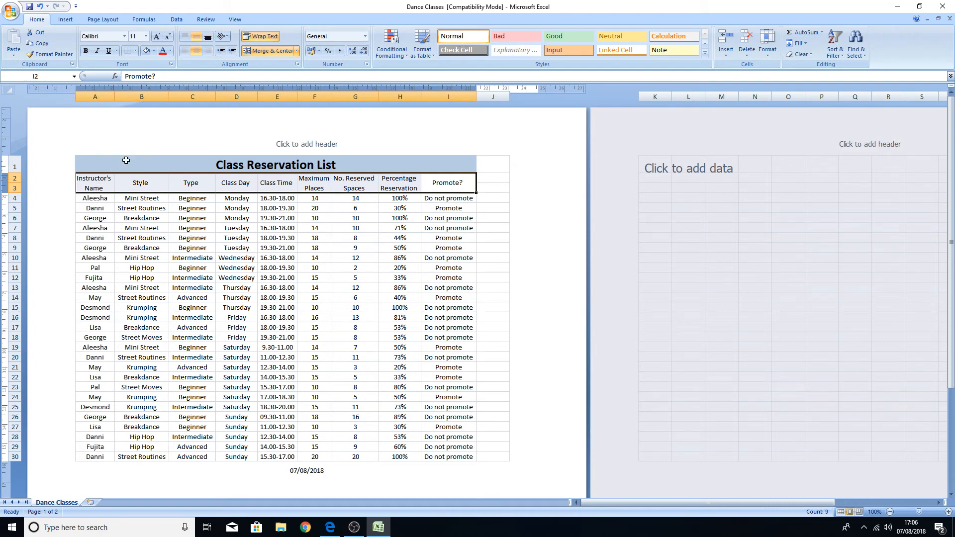
click(85, 50)
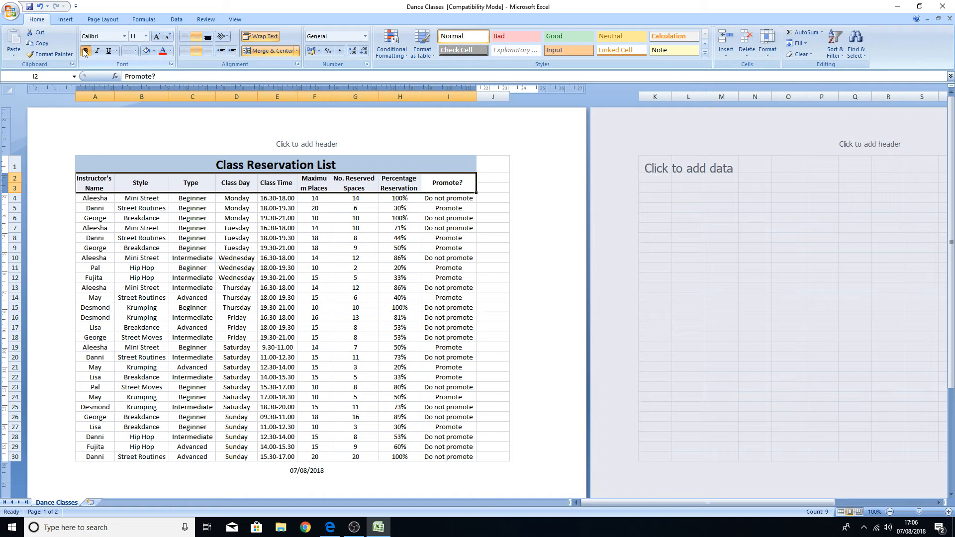
click(153, 51)
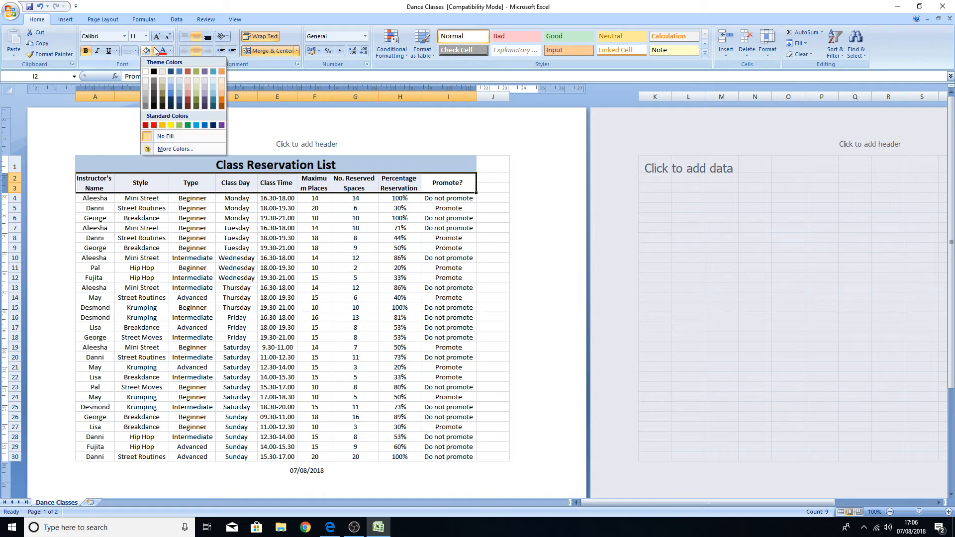
click(179, 82)
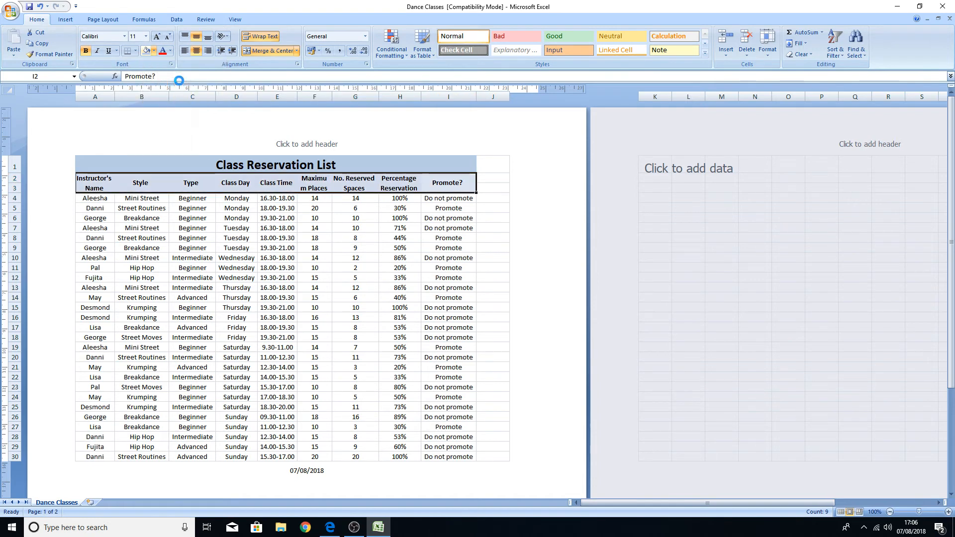
click(367, 320)
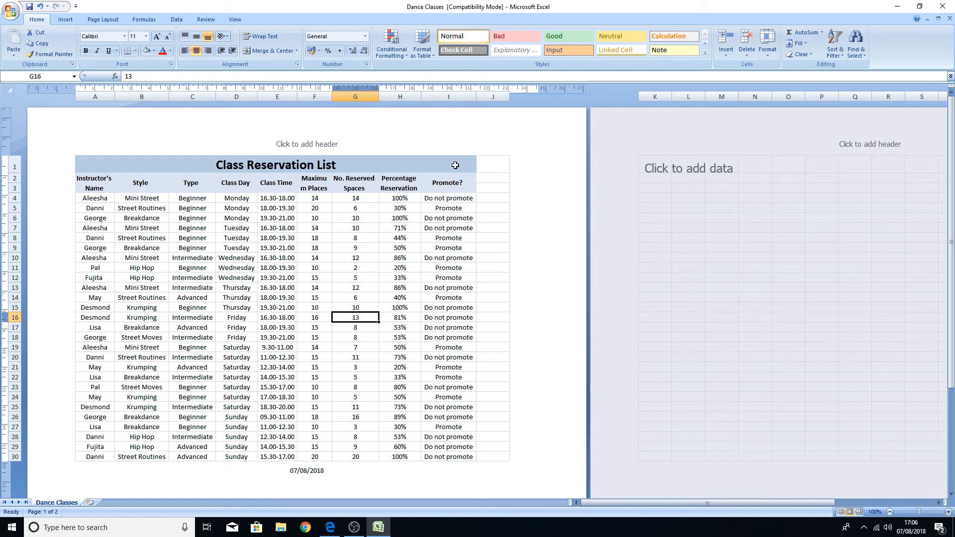
- Apply All Borders to the whole table, from the title in A1 through the last class in column I
scroll(455, 166, down, 10)
scroll(465, 193, up, 10)
drag(84, 164, 466, 478)
click(165, 207)
scroll(492, 429, up, 3)
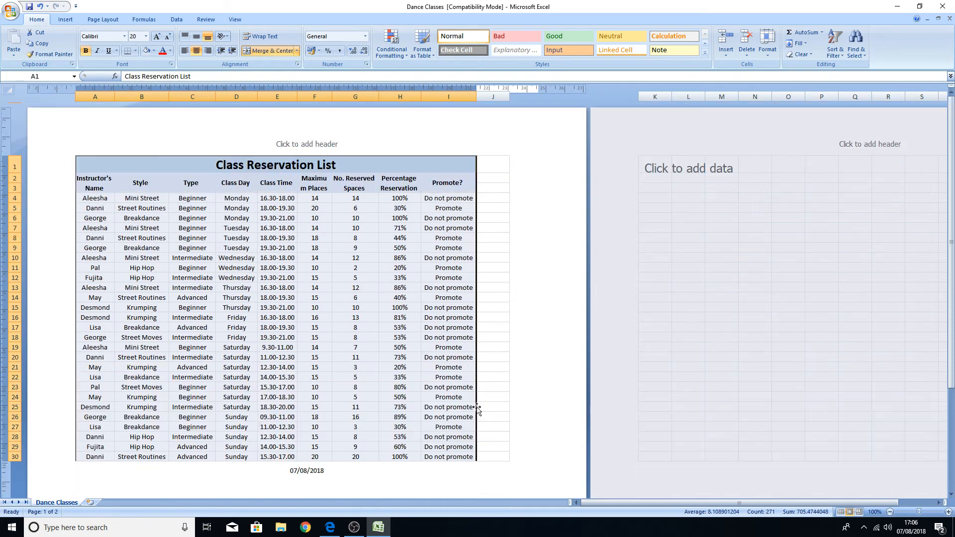
scroll(479, 409, down, 10)
scroll(482, 412, up, 10)
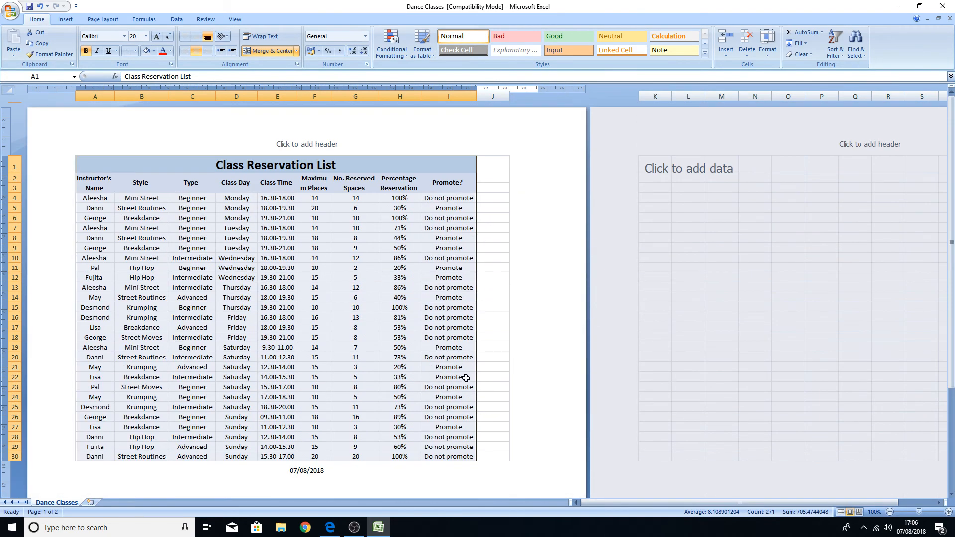
click(137, 51)
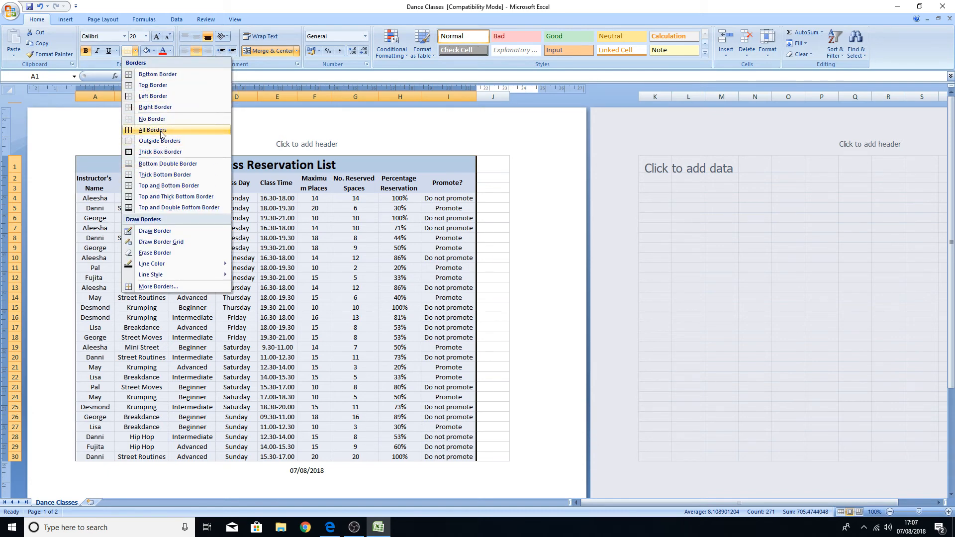
click(160, 131)
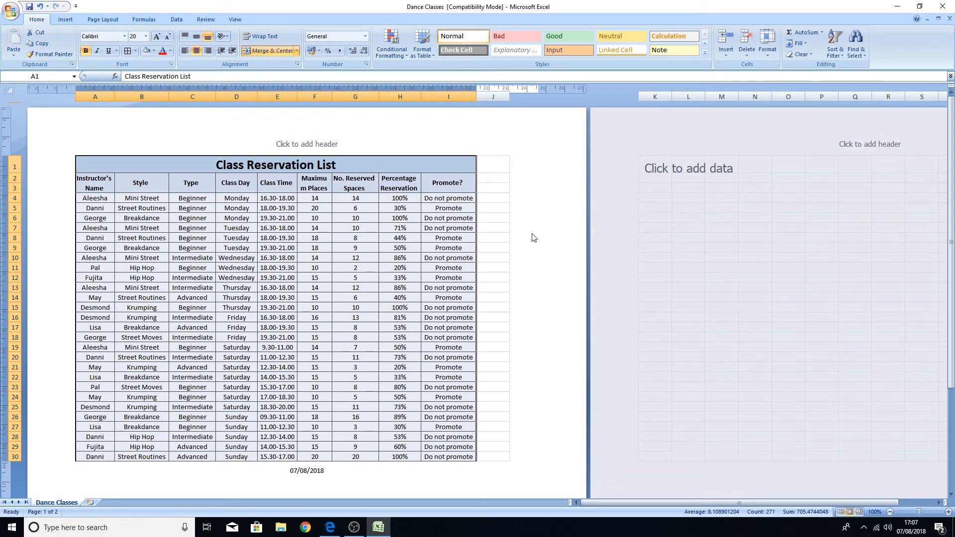
click(500, 231)
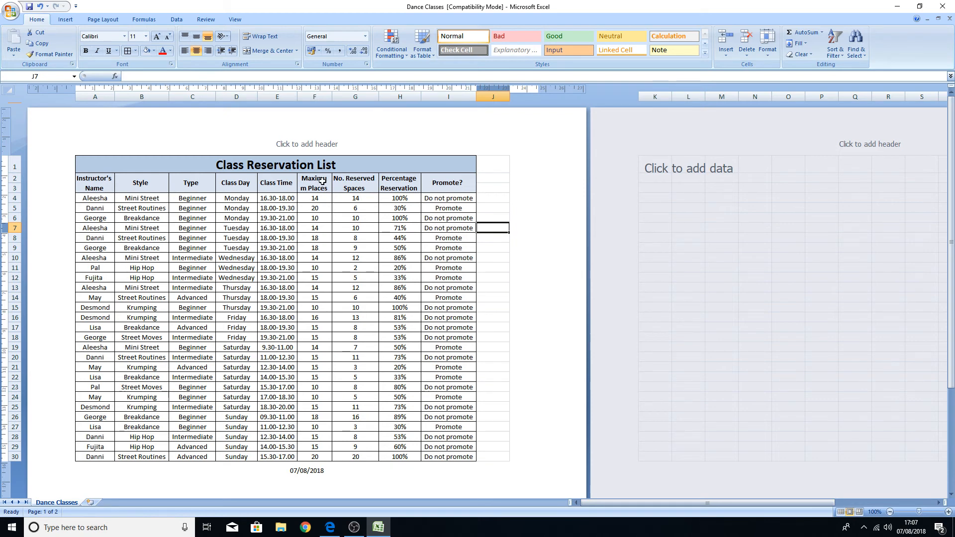
- Widen column F slightly so that the bold Maximum Places heading wraps between whole words
drag(331, 95, 333, 95)
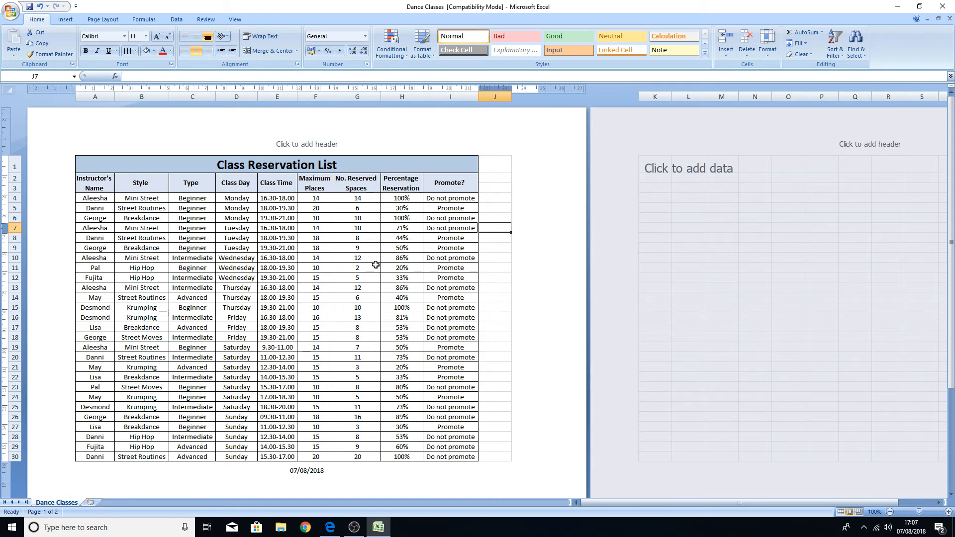
scroll(376, 264, down, 5)
scroll(374, 265, up, 5)
- Add a conditional formatting rule to column I that gives cells equal to Do not promote a Light Red Fill with Dark Red Text
click(457, 197)
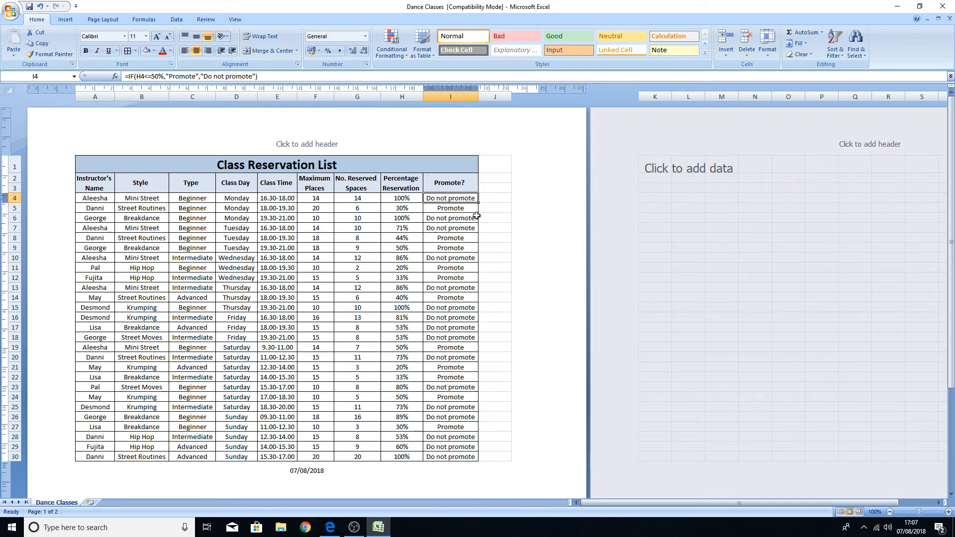
click(462, 207)
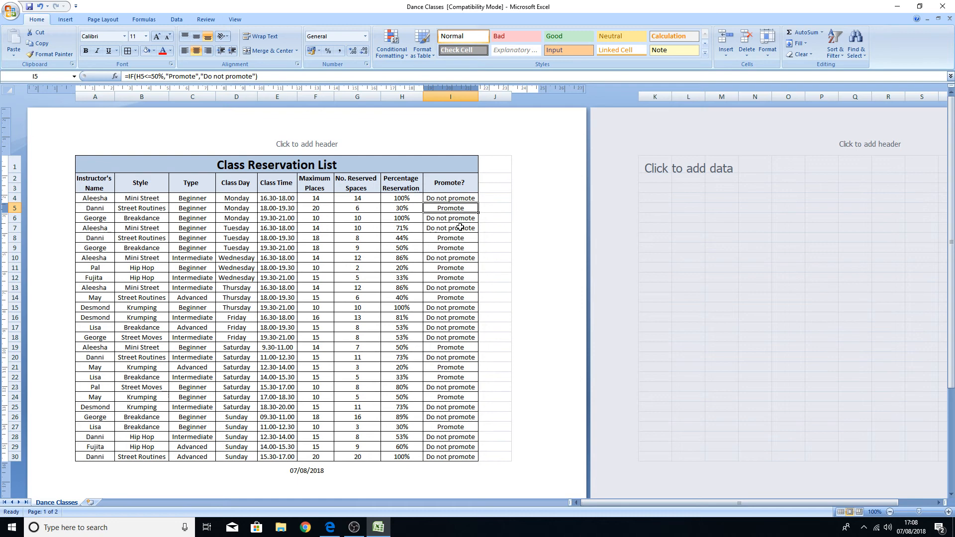
scroll(460, 227, down, 5)
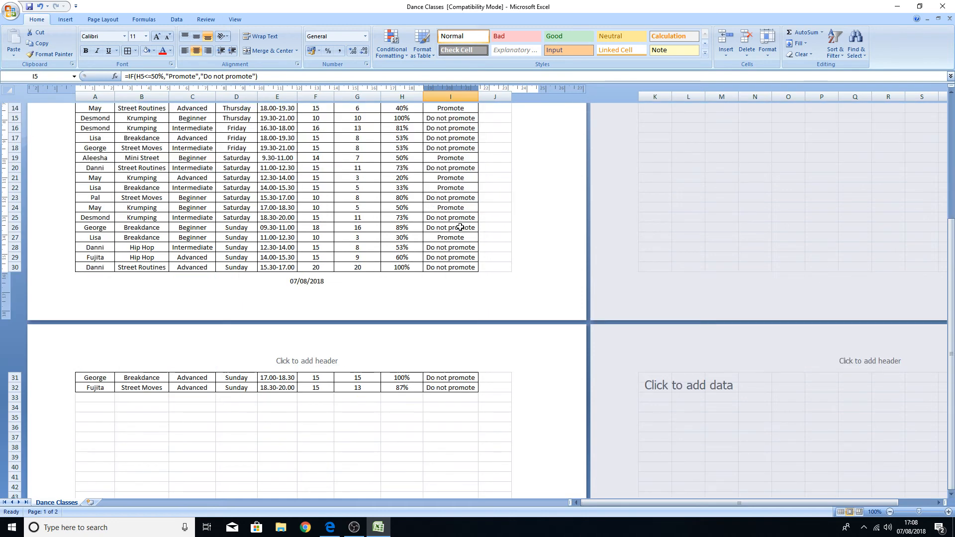
scroll(460, 227, up, 5)
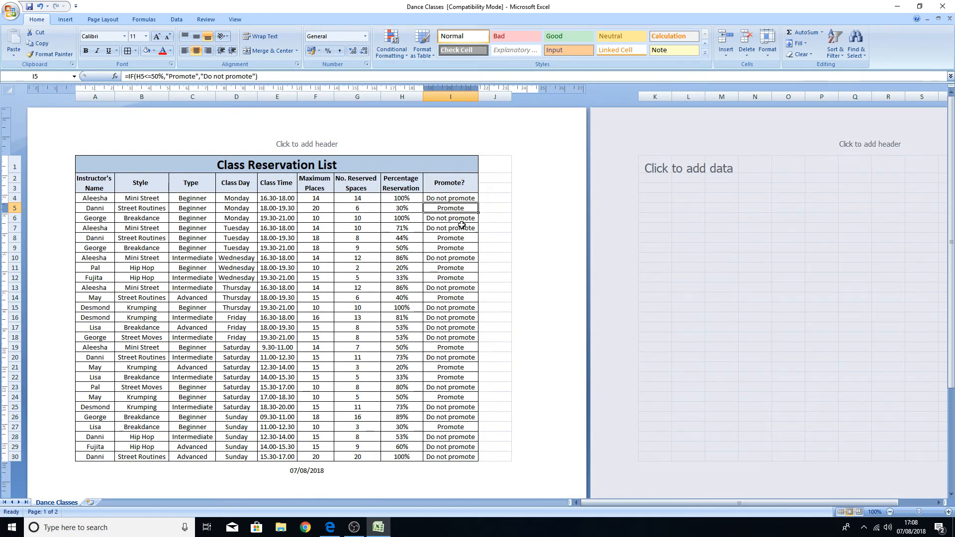
click(454, 95)
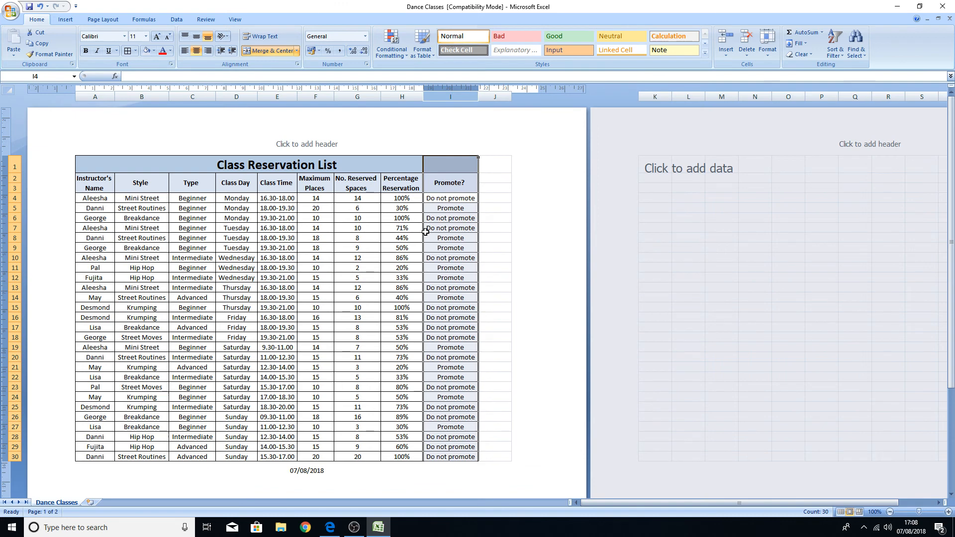
click(401, 54)
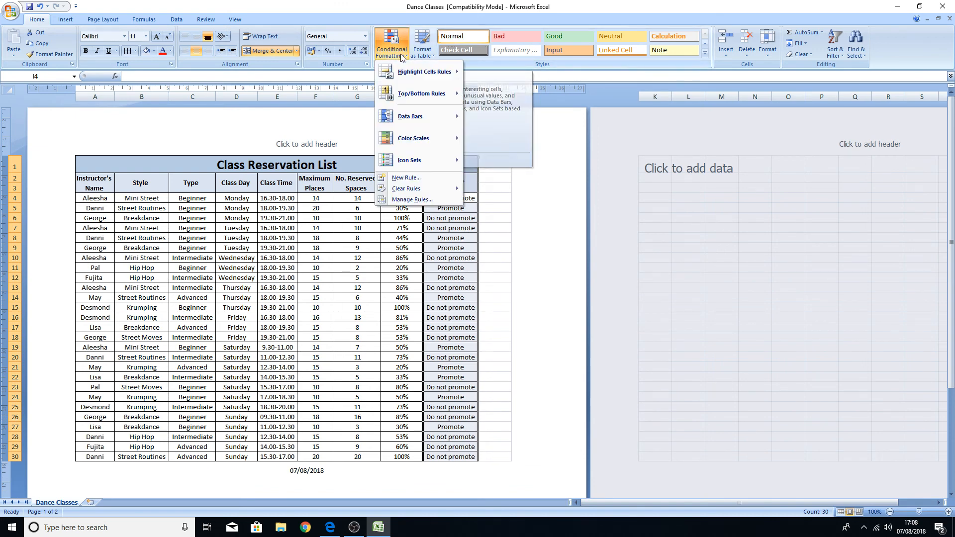
mouse_move(401, 74)
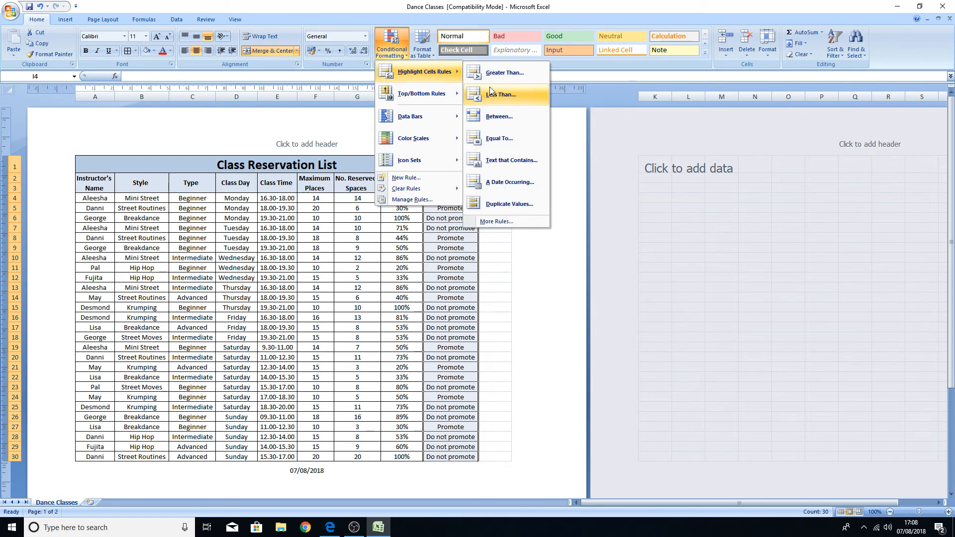
click(492, 138)
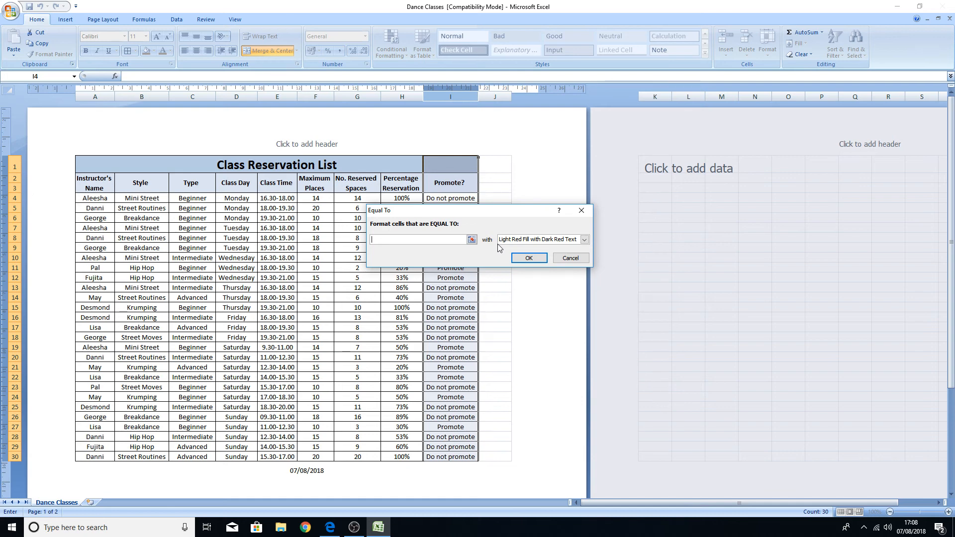
text(D)
text(o)
text( no)
text(t)
text( prom)
text(mote)
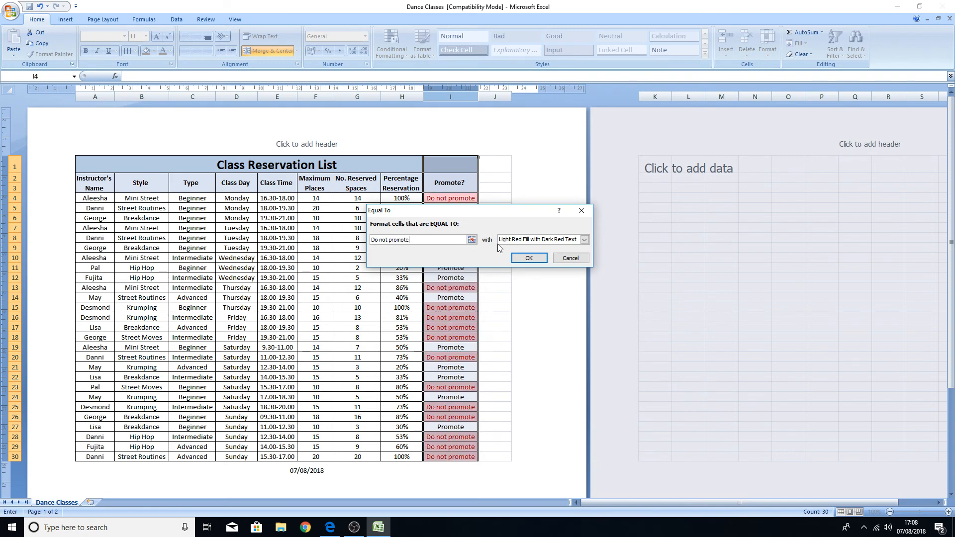
click(528, 258)
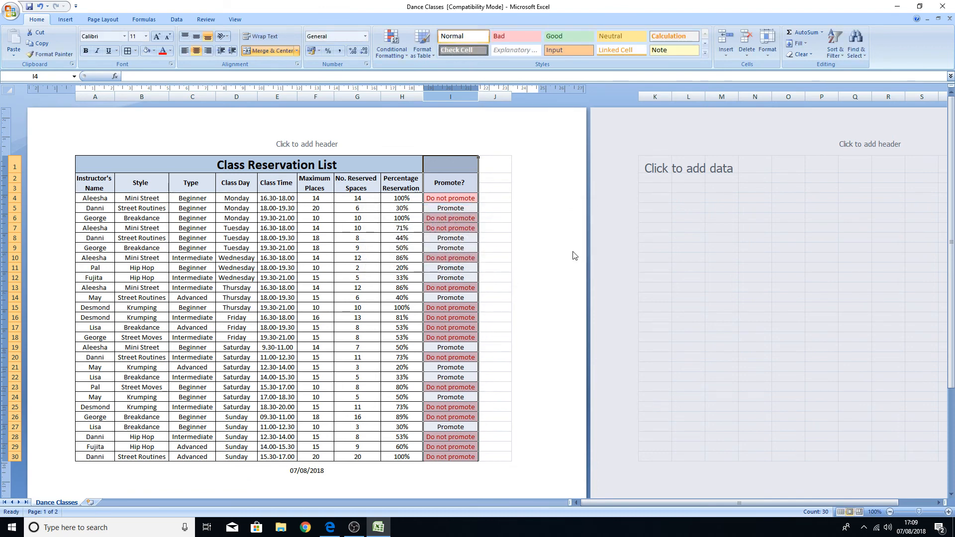
- Add a second rule to column I that gives cells equal to Promote a Green Fill with Dark Green Text, and check it down the table
click(392, 45)
mouse_move(420, 103)
mouse_move(422, 73)
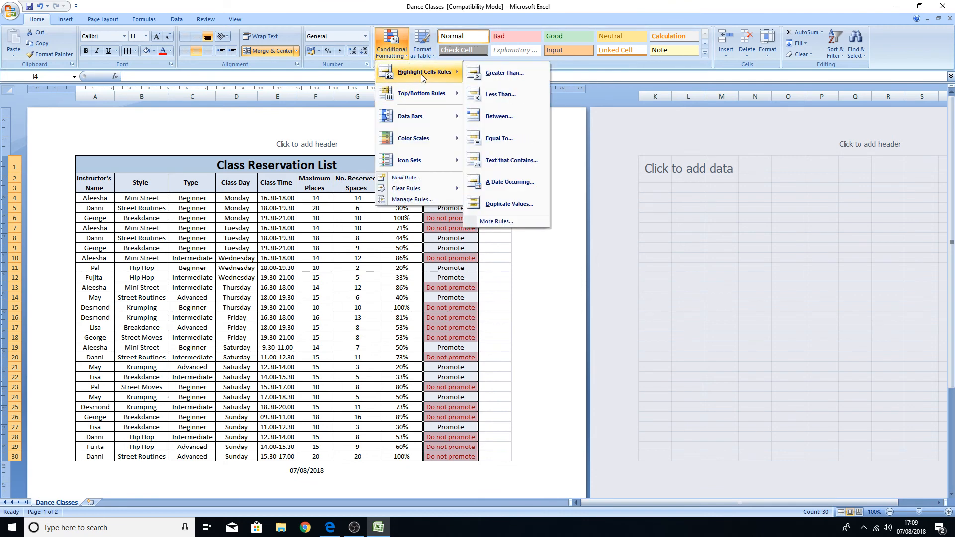
click(499, 139)
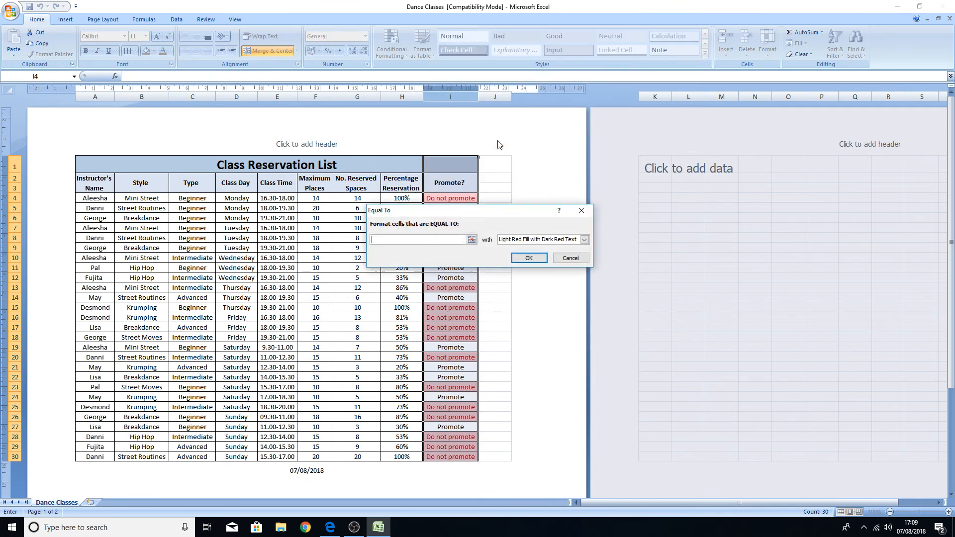
click(584, 240)
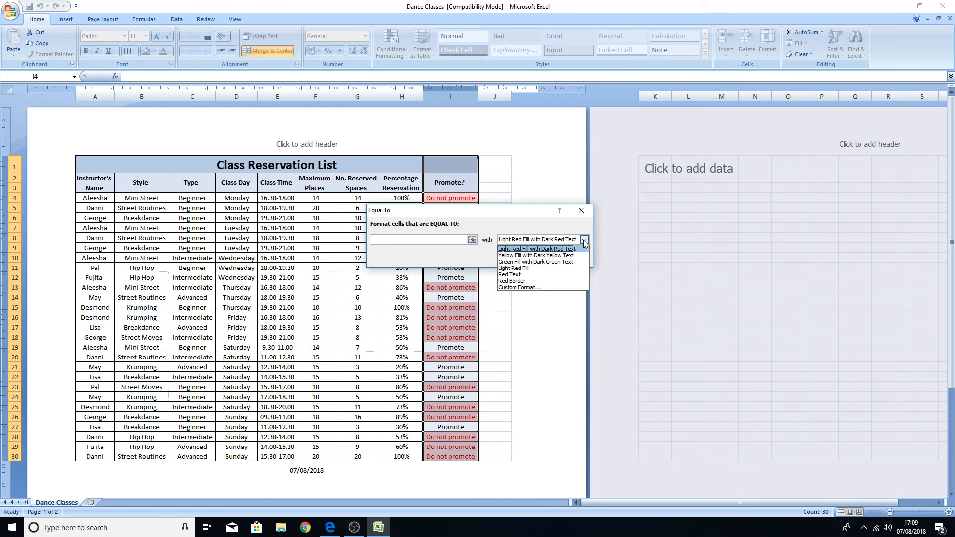
click(557, 263)
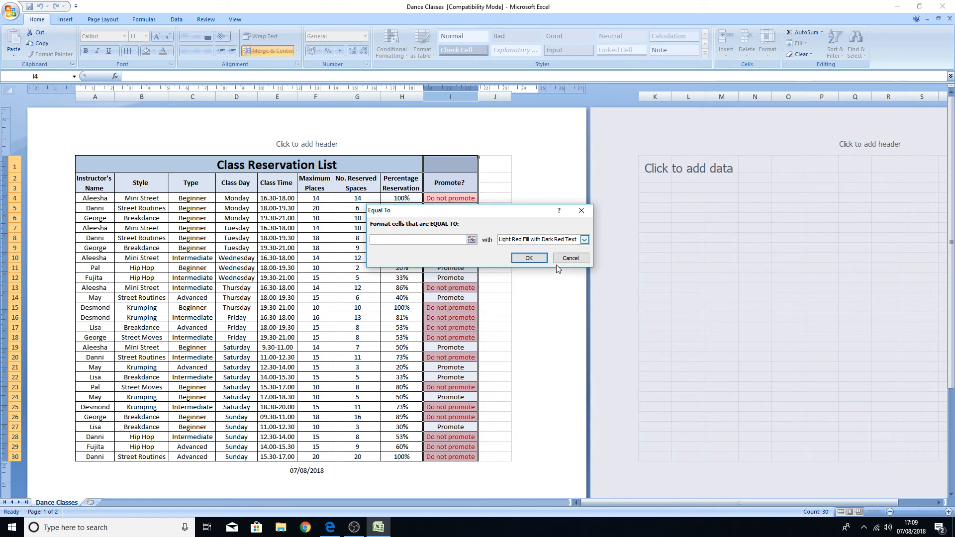
click(407, 241)
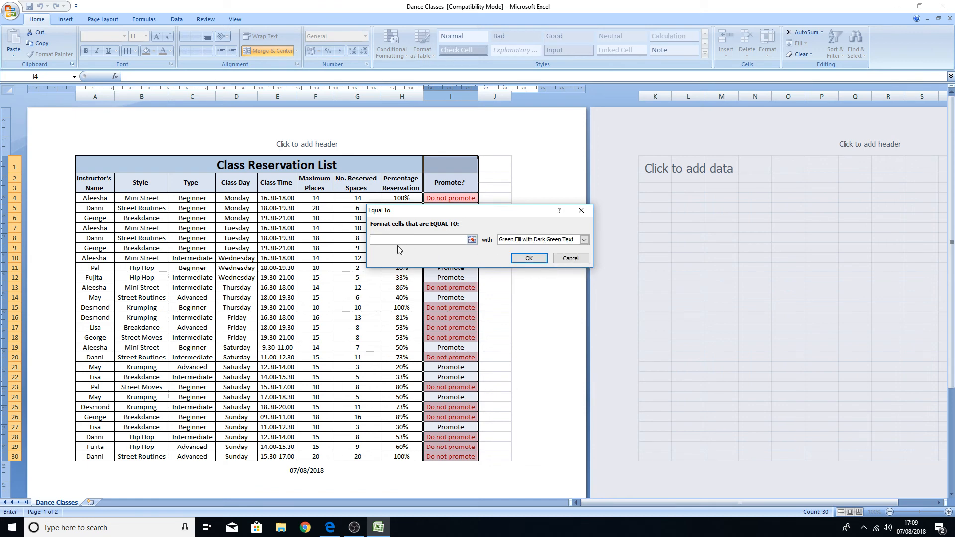
text(Promote)
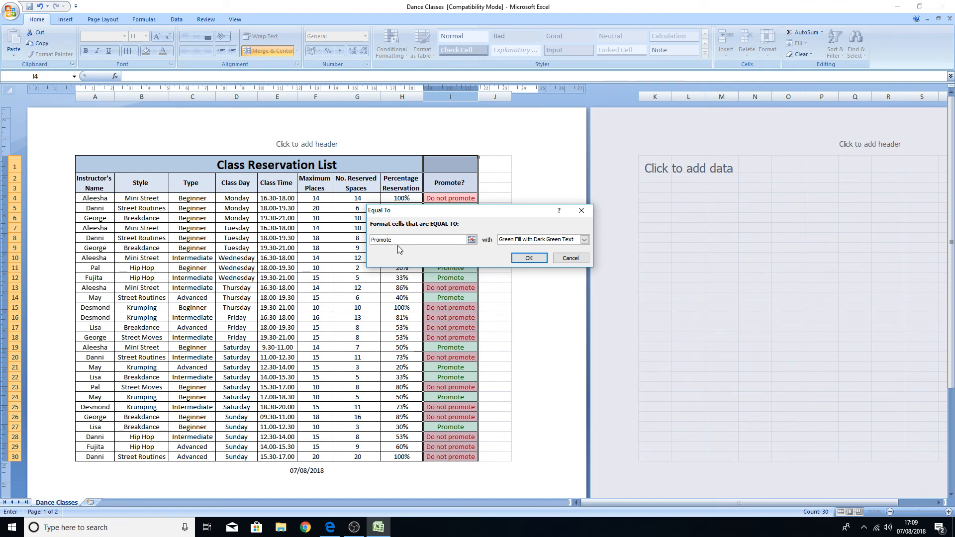
click(529, 257)
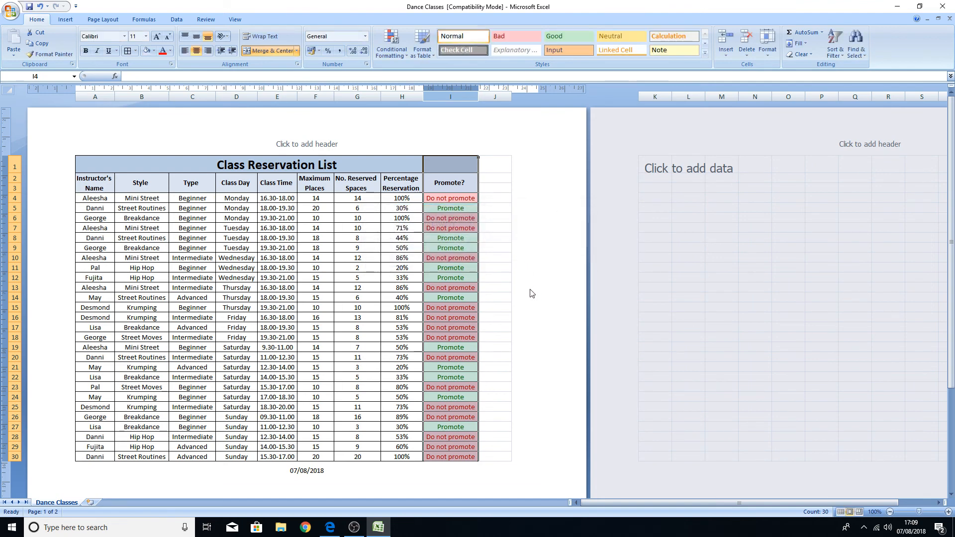
click(507, 279)
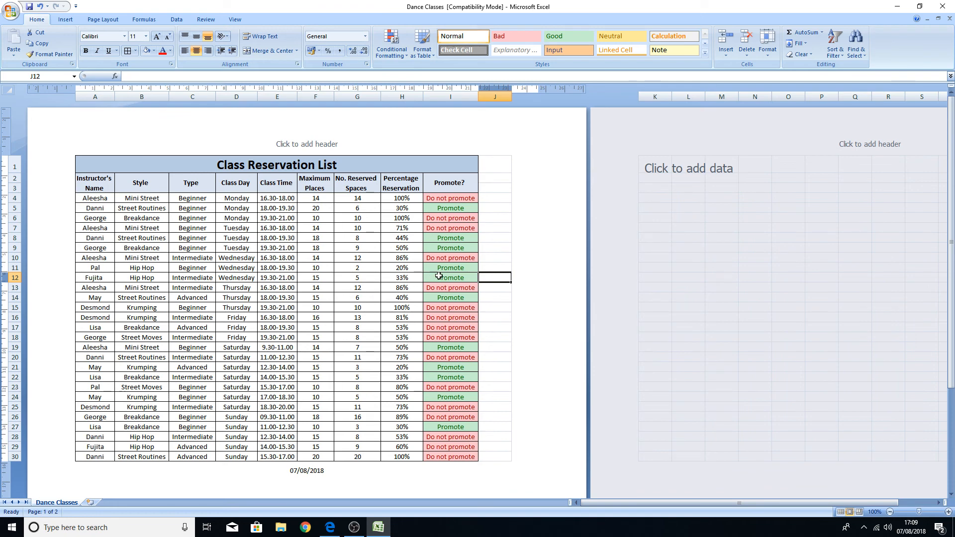
scroll(435, 393, down, 5)
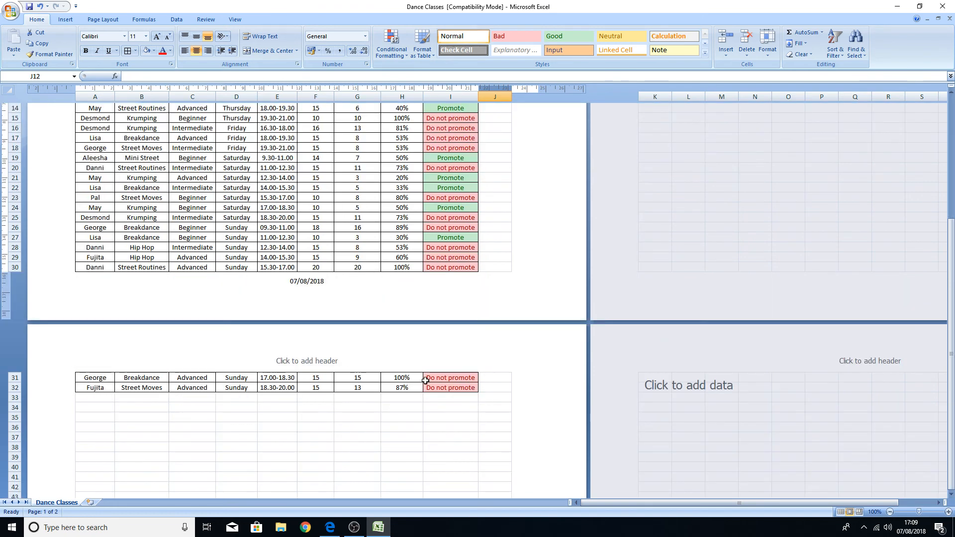
scroll(429, 382, up, 5)
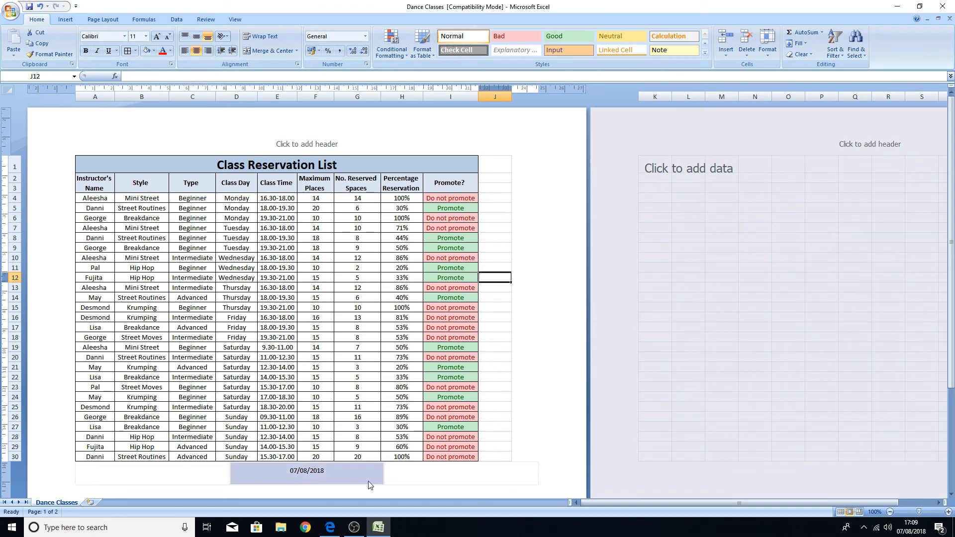
- Consult the Task 5 instructions in the browser, and turn on filtering for row 3 of the Dance Classes spreadsheet
click(333, 523)
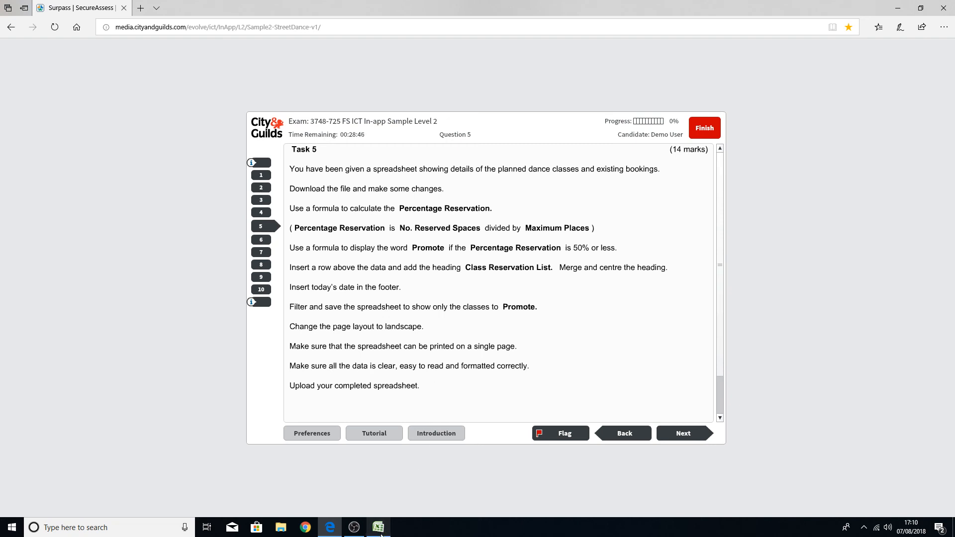
mouse_move(380, 535)
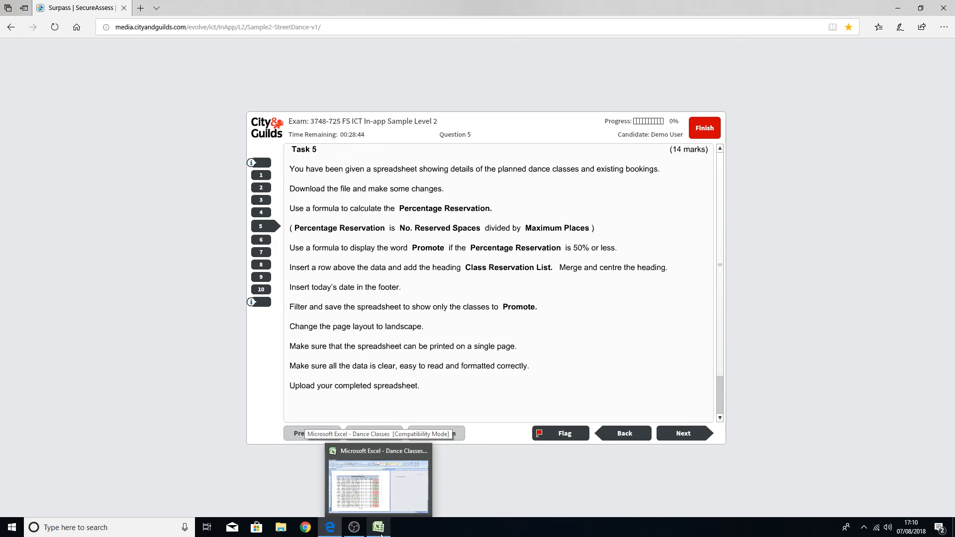
click(380, 535)
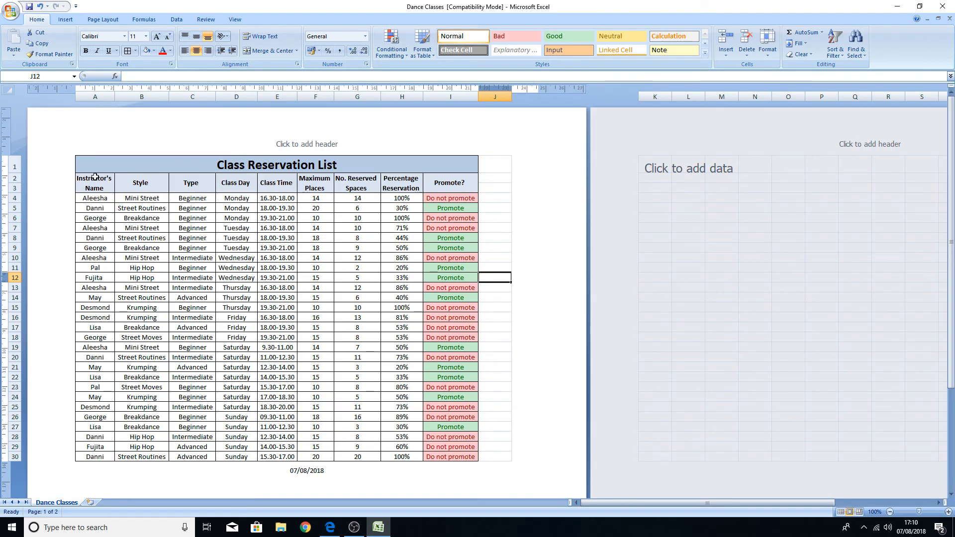
click(12, 188)
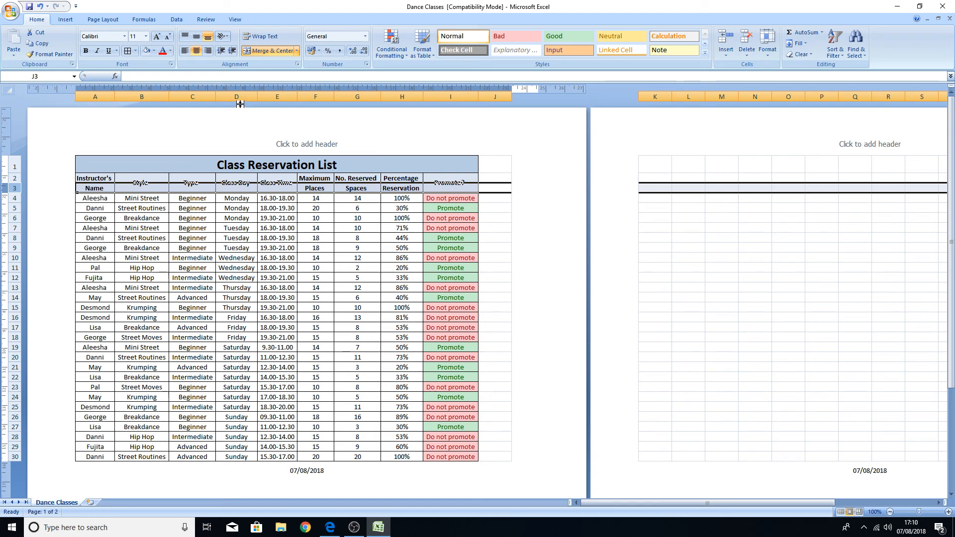
click(175, 19)
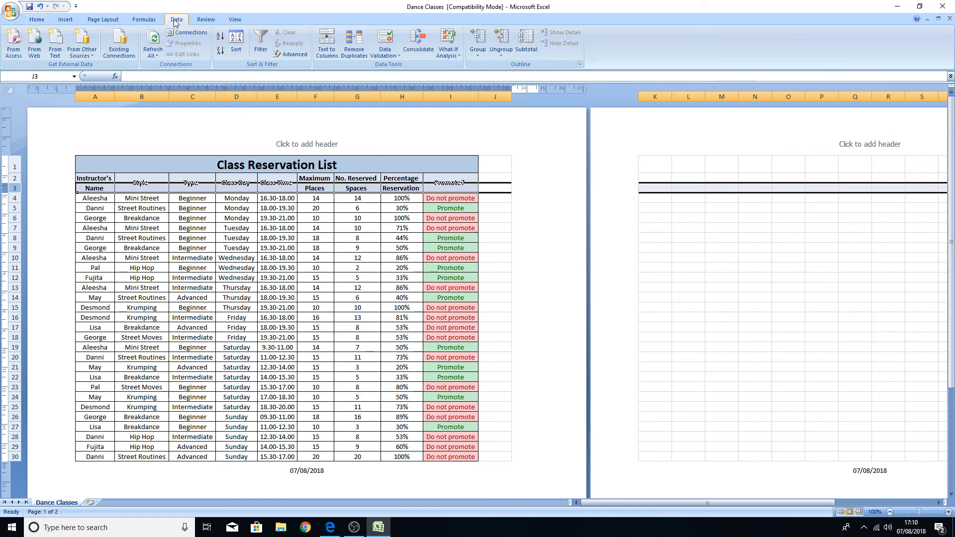
click(265, 47)
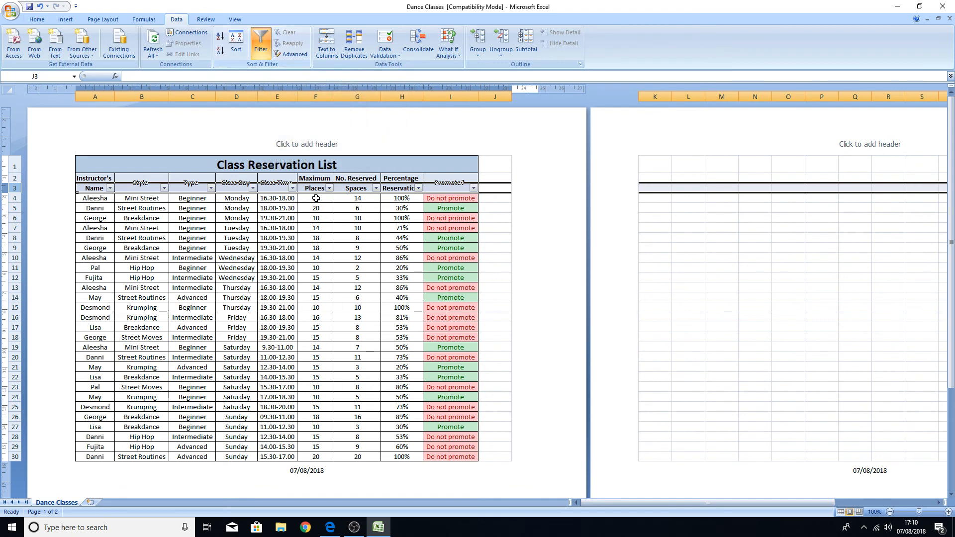
click(237, 218)
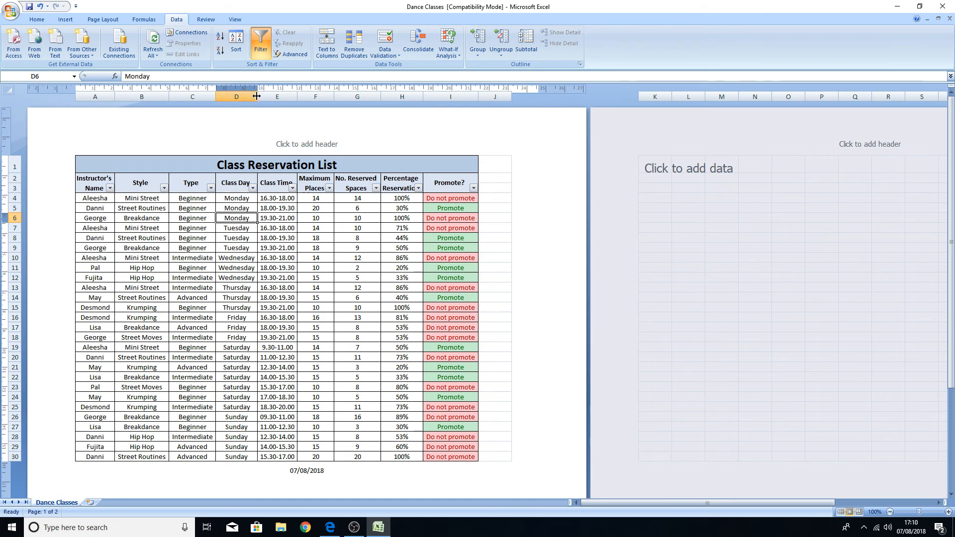
- Widen the Class Day, Class Time and Percentage Reservation columns so the filter arrows do not cover their headings
drag(257, 97, 259, 96)
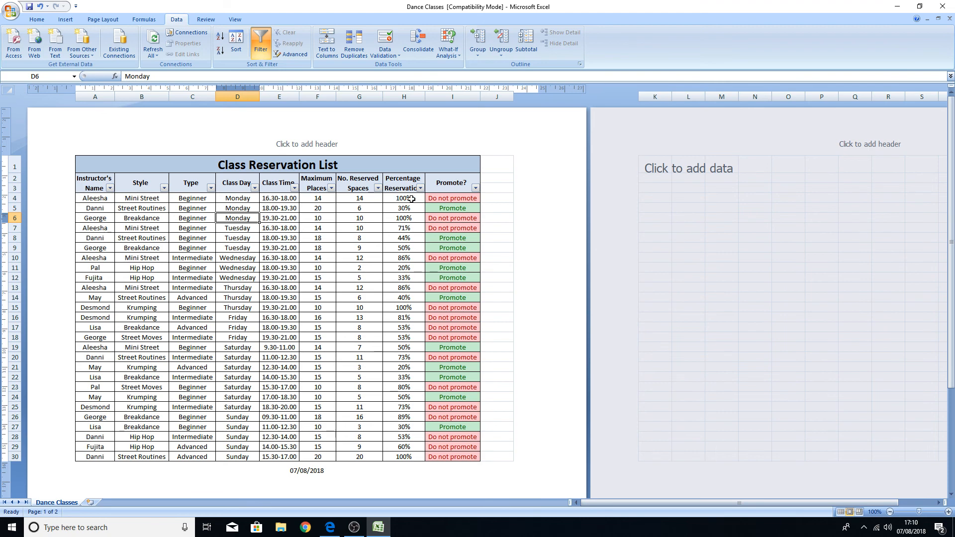
drag(299, 96, 306, 97)
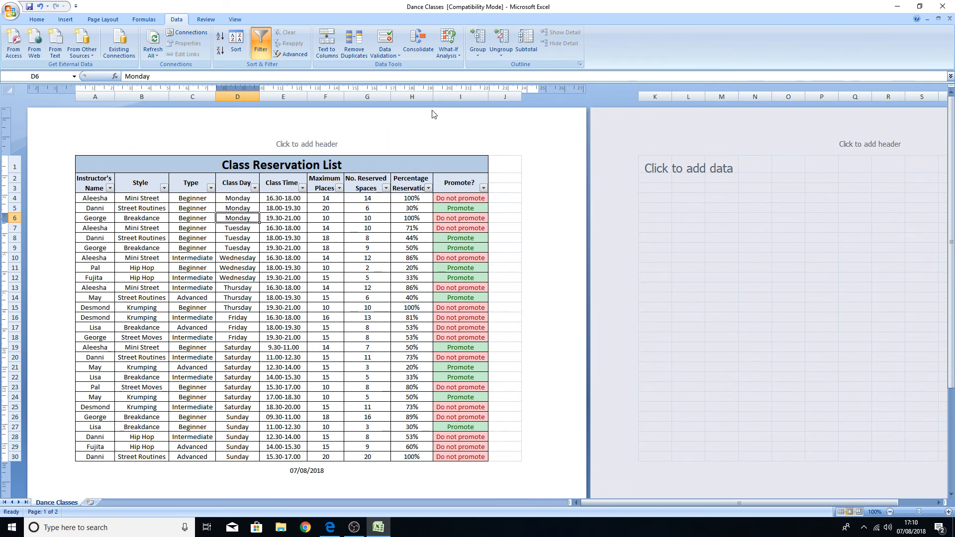
drag(433, 98, 446, 100)
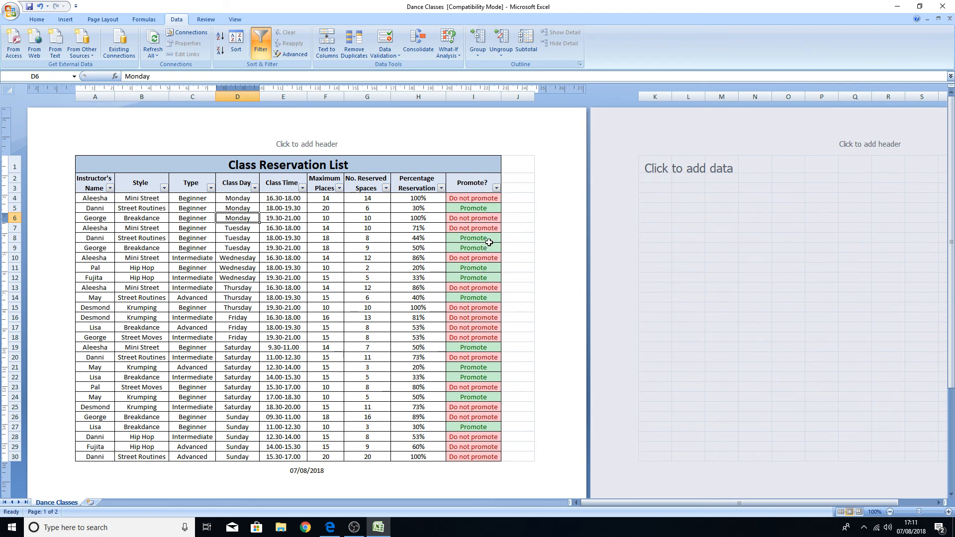
- Filter the Promote? column to show only the Promote classes, excluding Do not promote
click(496, 188)
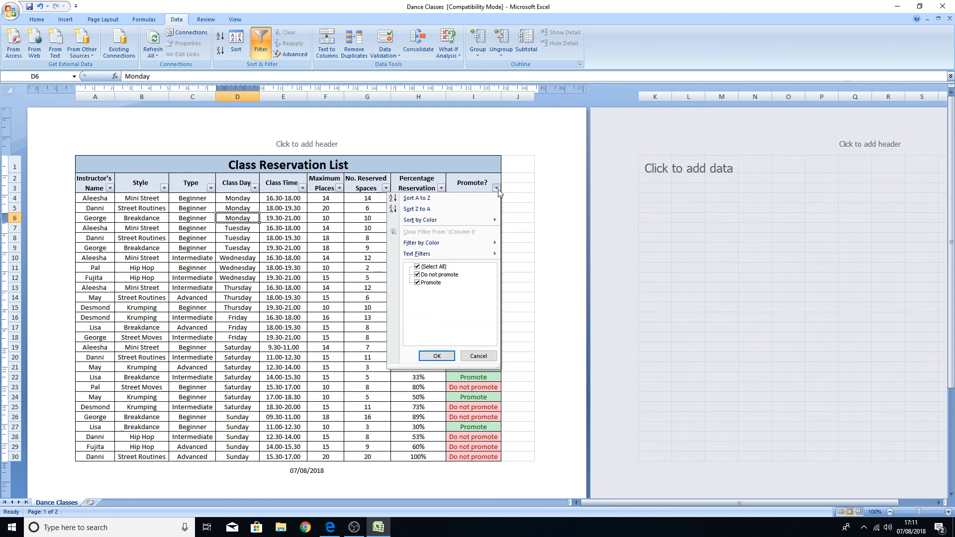
click(417, 275)
click(437, 356)
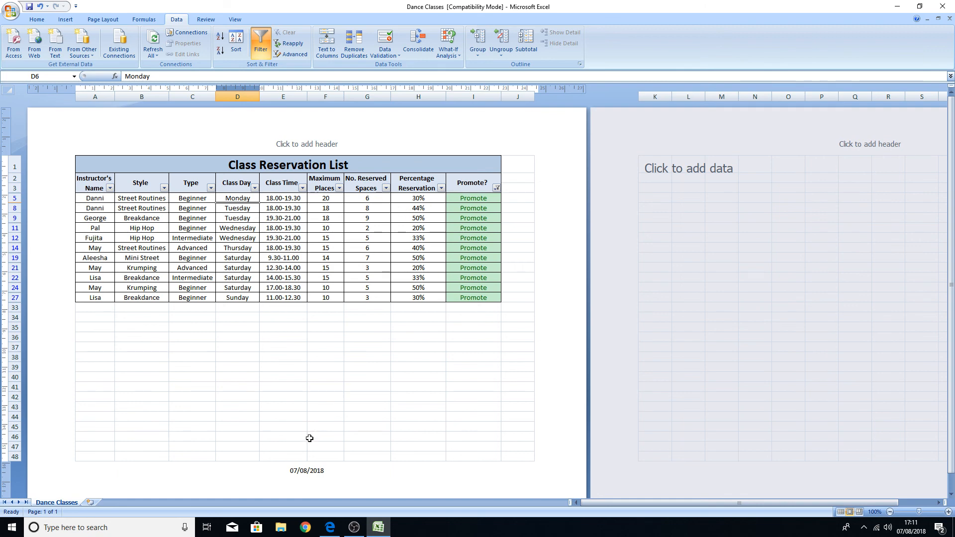
- Review the Task 5 instructions in the browser against the finished work and return to the spreadsheet in Excel
mouse_move(329, 529)
click(329, 527)
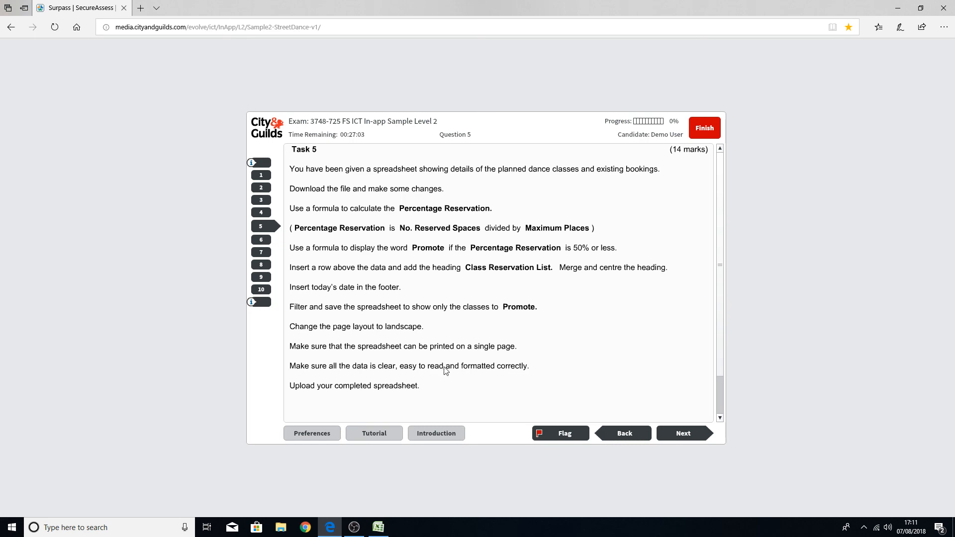
scroll(444, 369, down, 1)
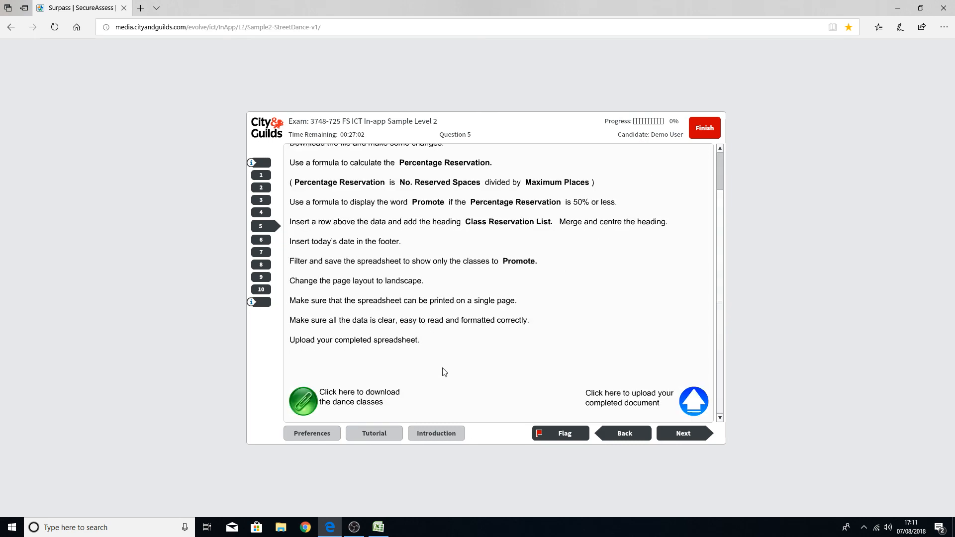
click(378, 528)
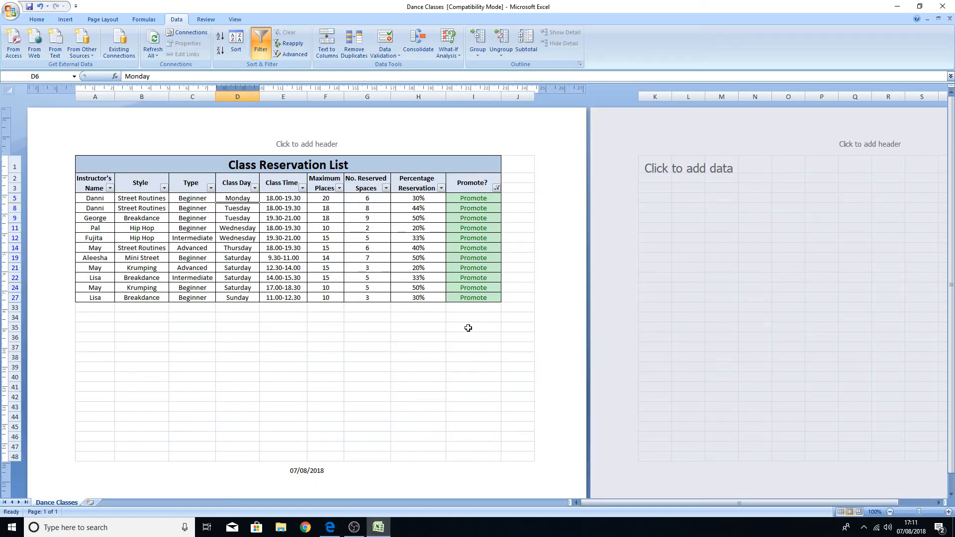
- Save the Dance Classes workbook in its existing file format, accepting the compatibility notice, and close Excel
click(28, 8)
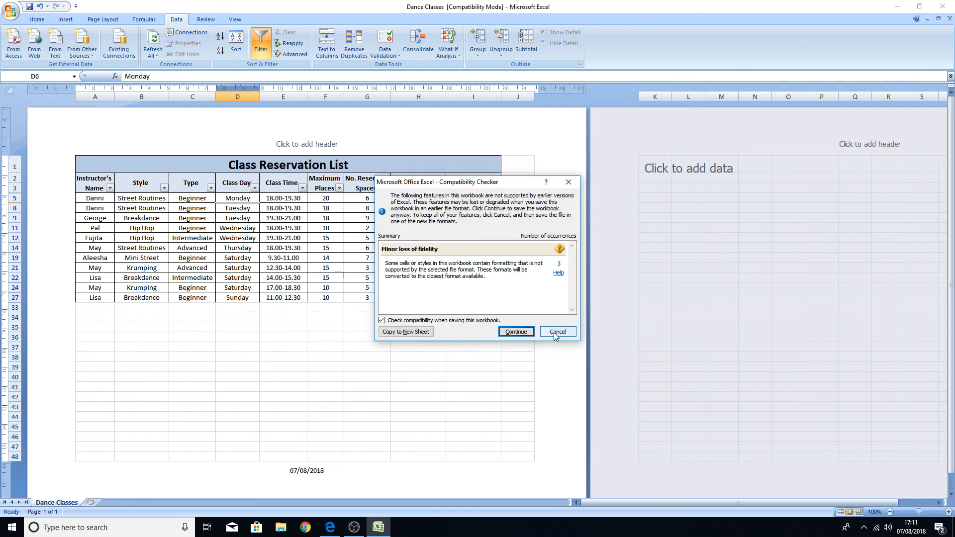
click(515, 333)
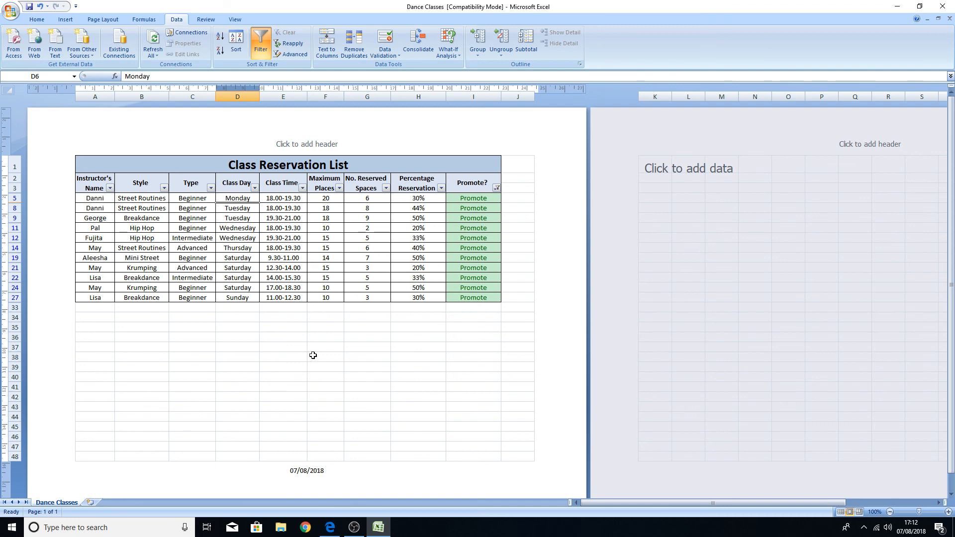
click(944, 7)
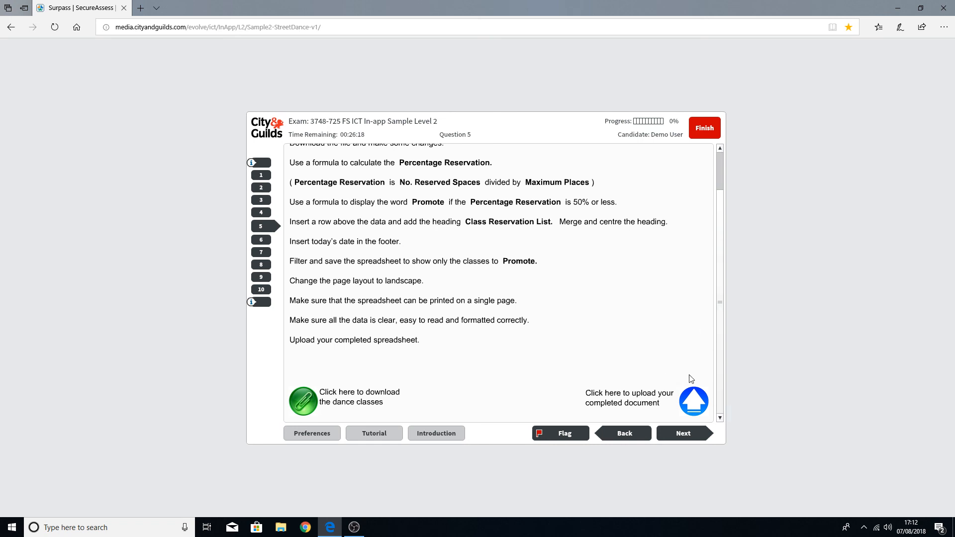
- Try to upload the completed spreadsheet from the Task 5 page in the browser, and return to the start of the task instructions
click(694, 407)
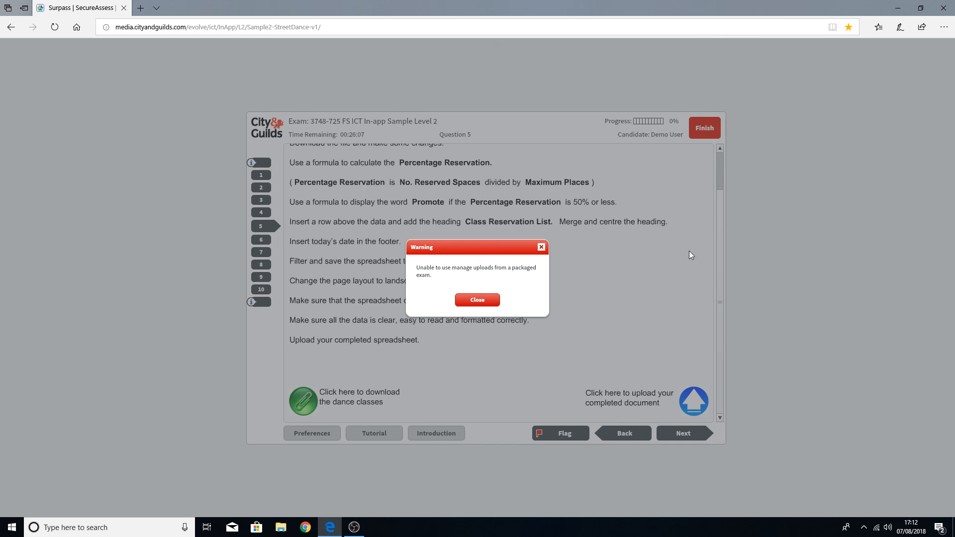
click(477, 300)
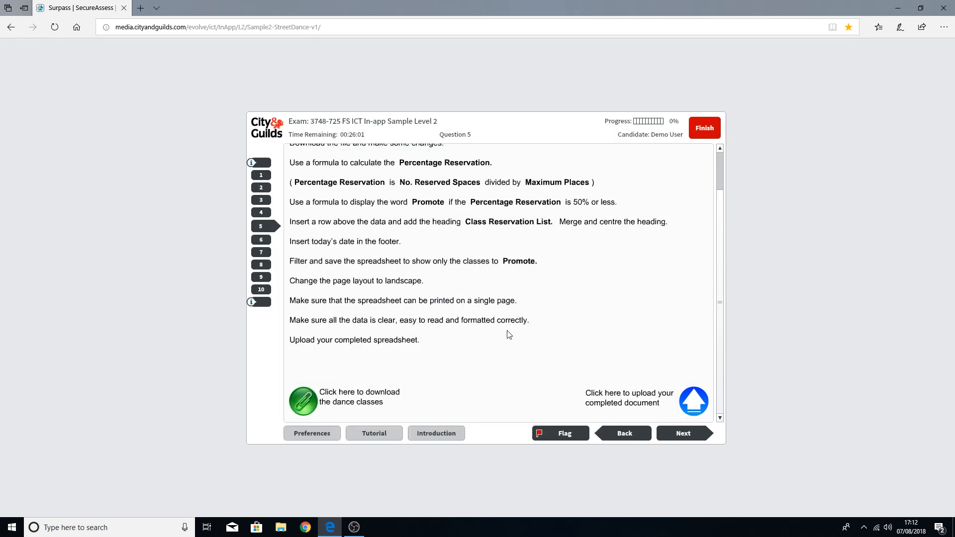
scroll(508, 335, up, 2)
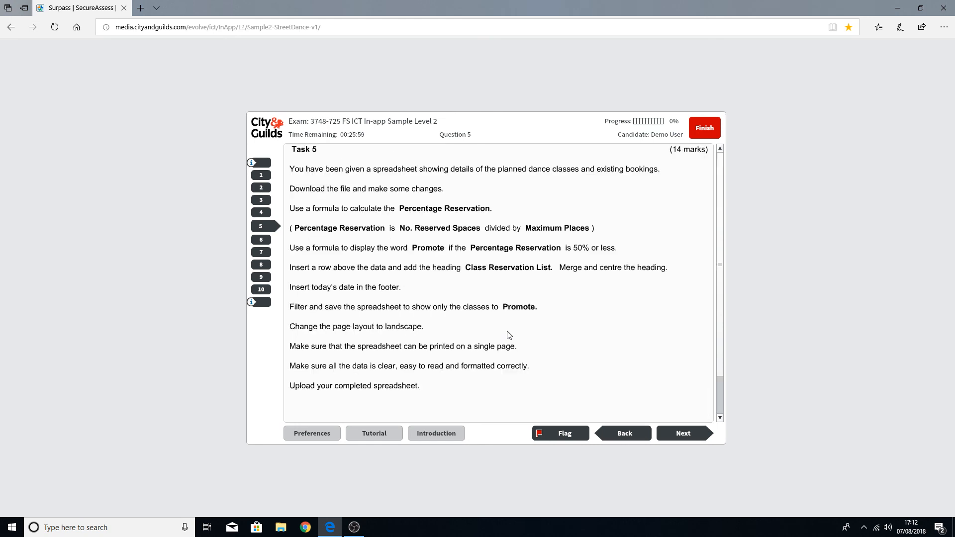